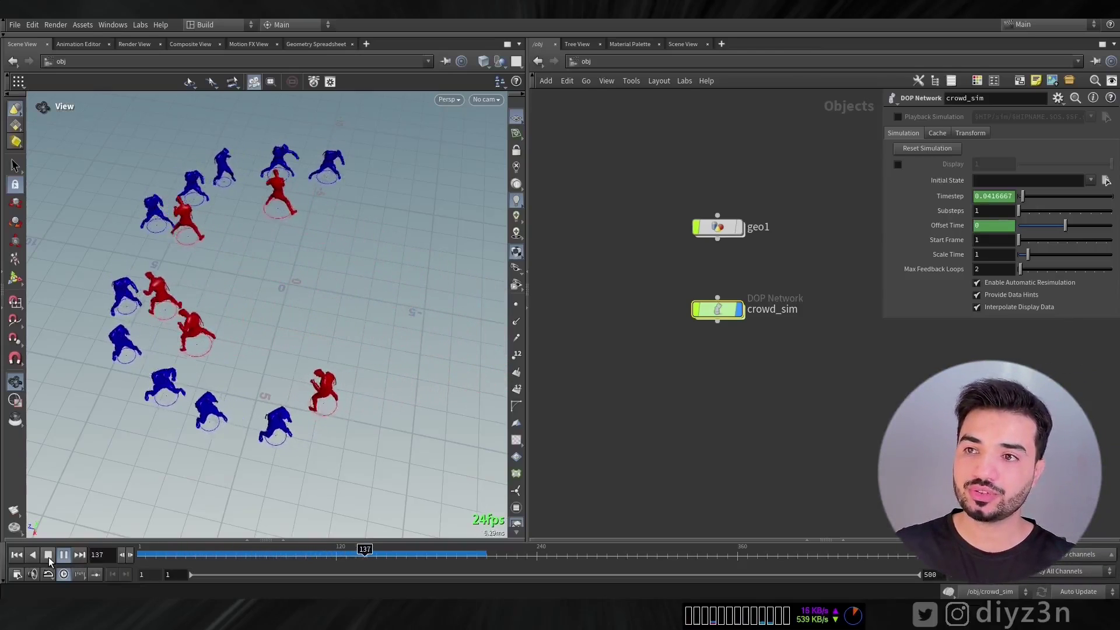
Step: Stop the crowd simulation playback and scrub the timeline to examine how the agents face each other
{"action": "left_click", "coordinate": [48, 556]}
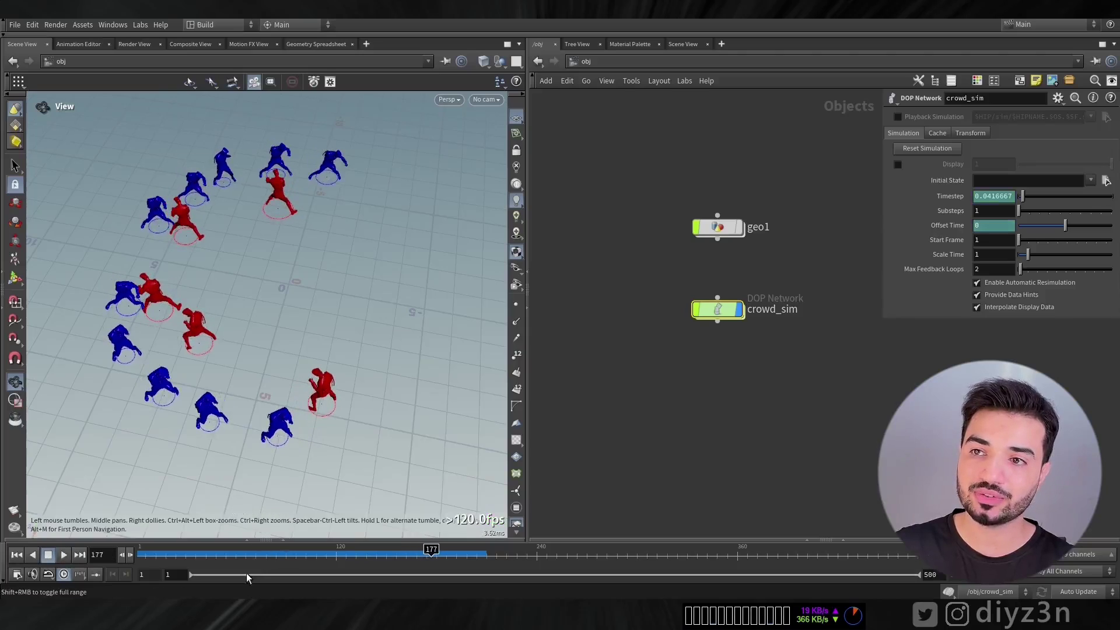
{"action": "left_click_drag", "start_coordinate": [246, 554], "coordinate": [329, 555]}
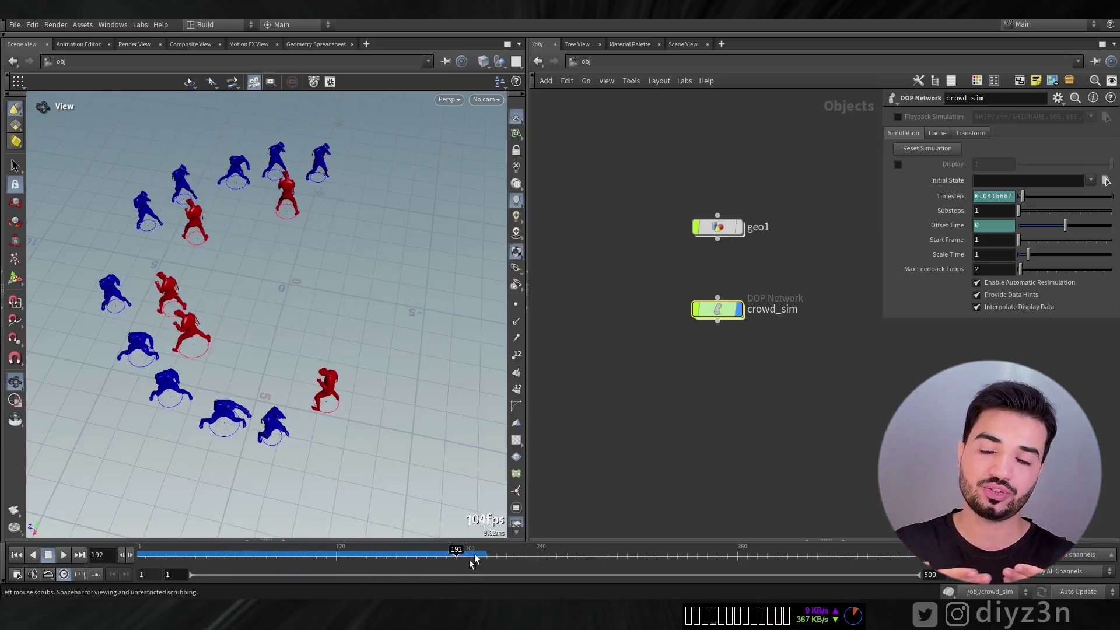
Step: Open the crowd_sim DOP network and inspect the crowdtrigger1 settings alongside the agents' behaviour on the timeline
{"action": "double_click", "coordinate": [720, 309]}
{"action": "scroll", "coordinate": [741, 374], "scroll_direction": "up", "scroll_amount": 5}
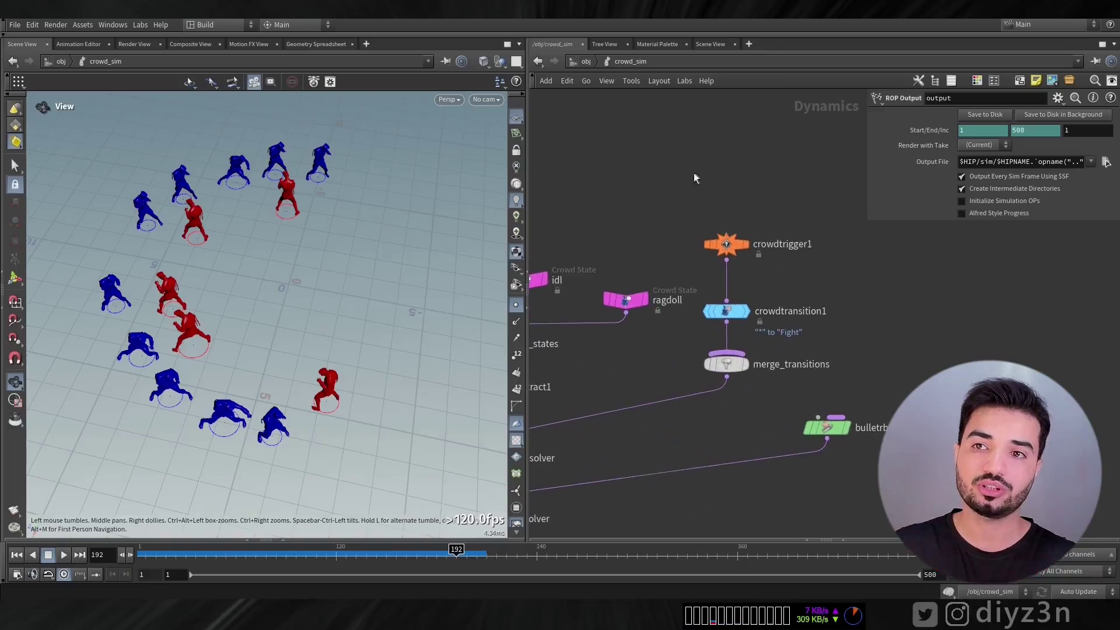
{"action": "left_click", "coordinate": [726, 244]}
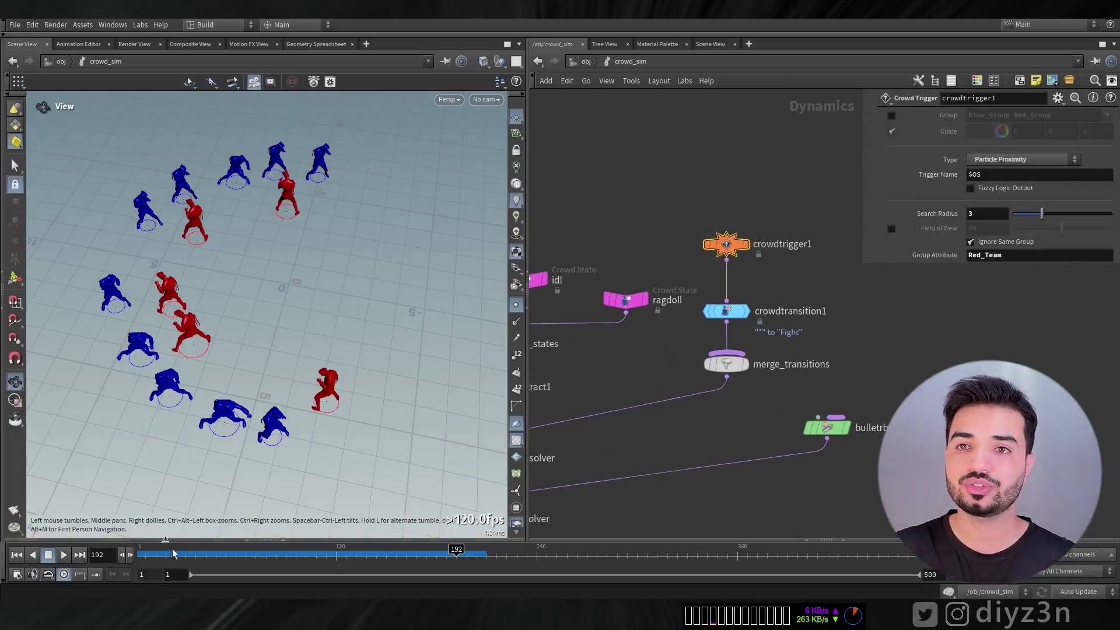
{"action": "left_click", "coordinate": [173, 553]}
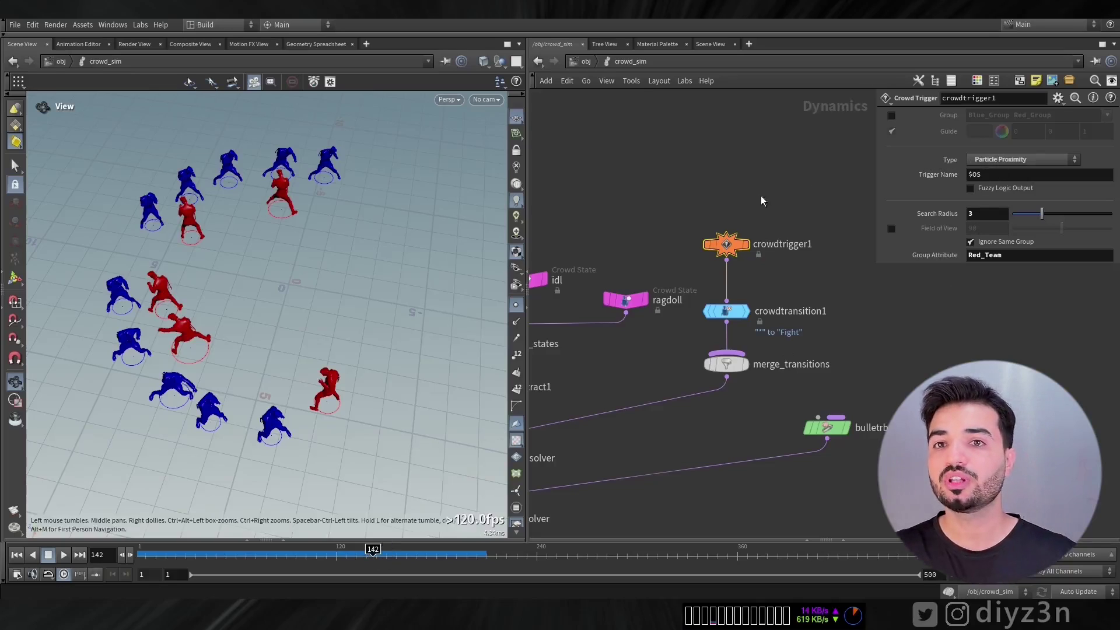
{"action": "middle_click_drag", "start_coordinate": [763, 200], "coordinate": [832, 159]}
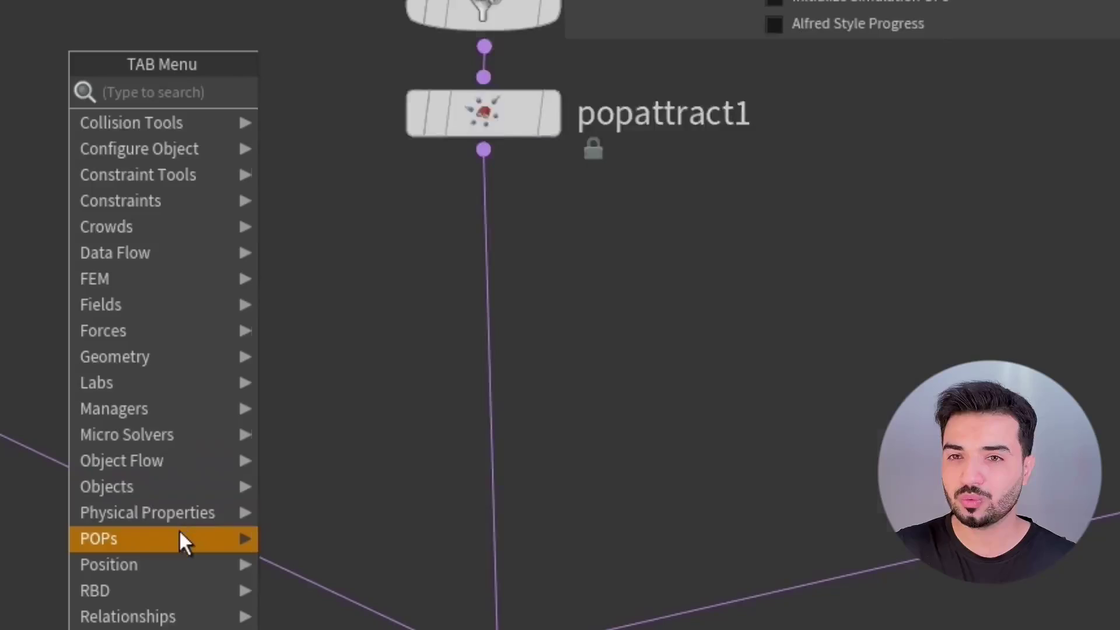
Step: Try adding a POP Steer Cohesion node beside popattract1, and delete it
{"action": "mouse_move", "coordinate": [179, 529]}
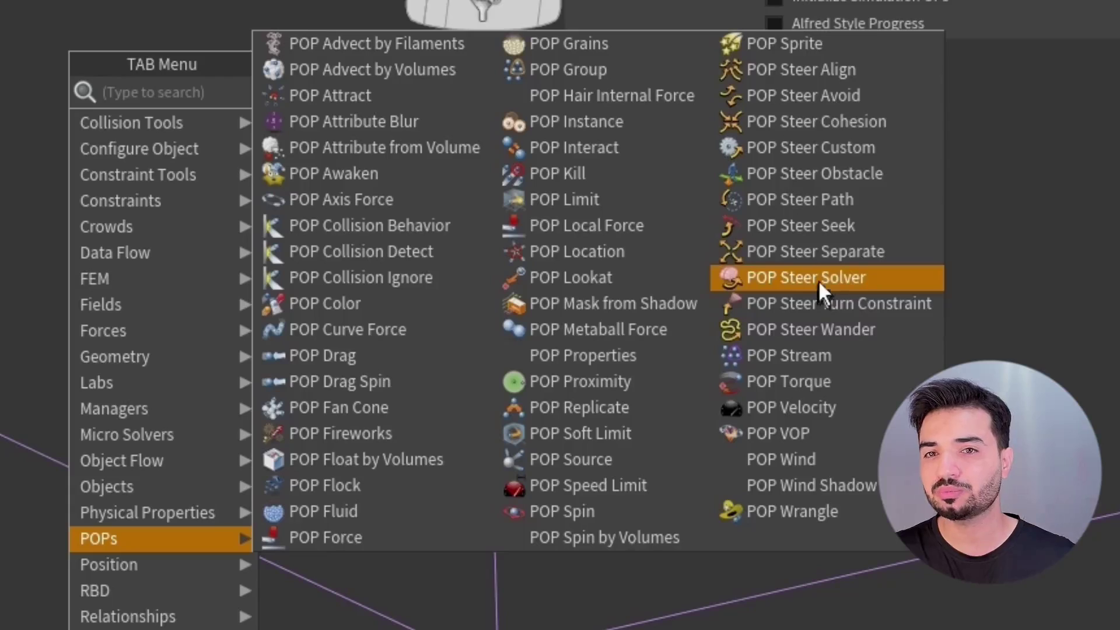
{"action": "left_click", "coordinate": [778, 123]}
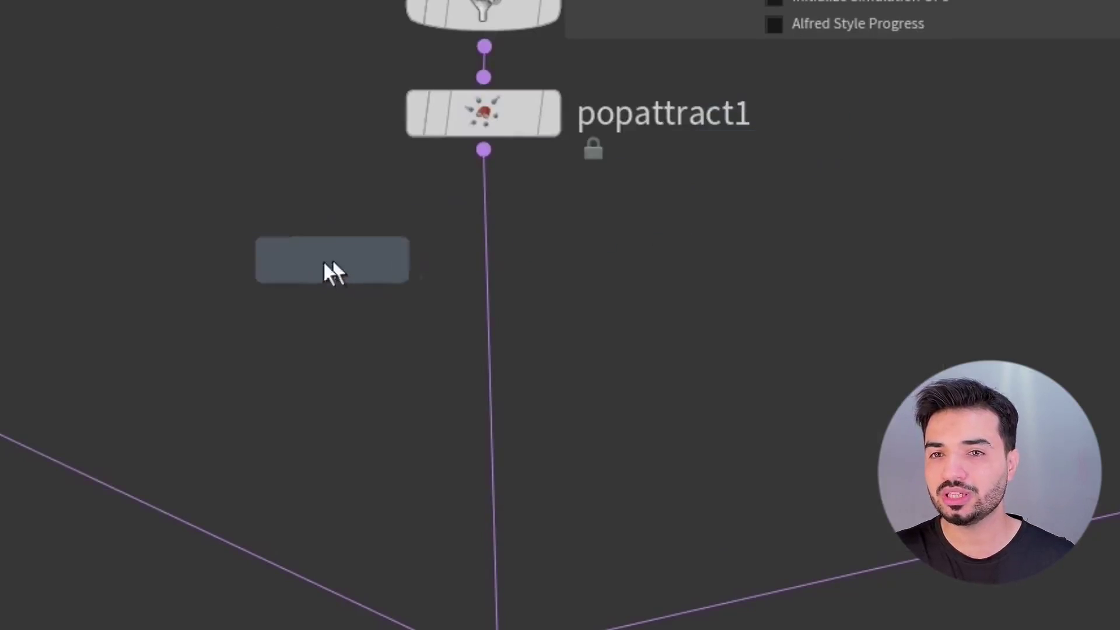
{"action": "left_click", "coordinate": [324, 268]}
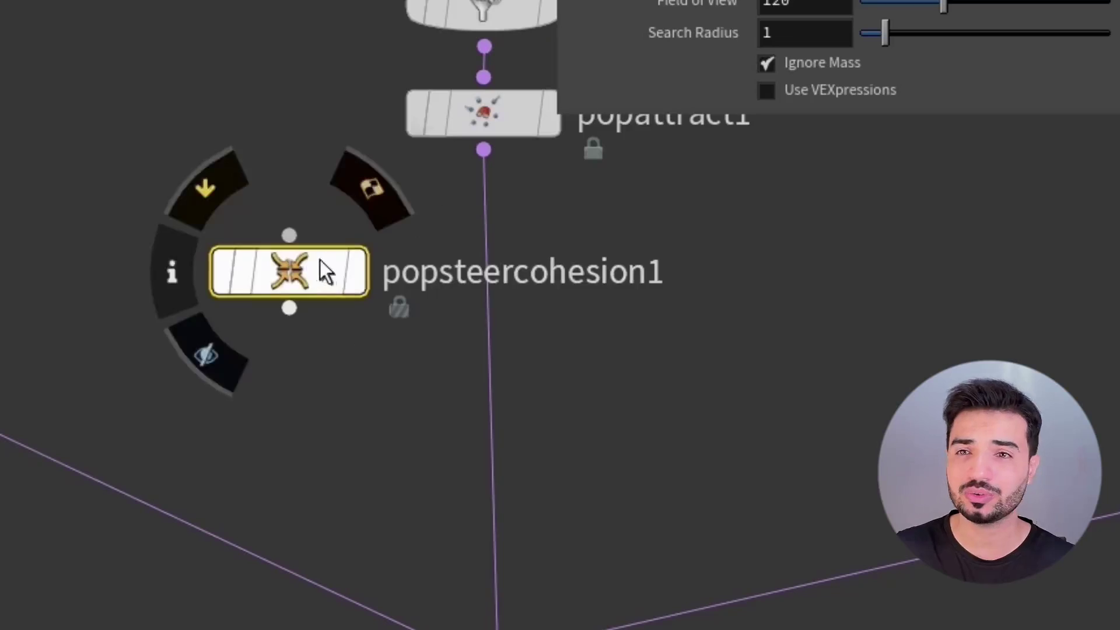
{"action": "left_click_drag", "start_coordinate": [325, 270], "coordinate": [222, 270]}
{"action": "key", "text": "Delete"}
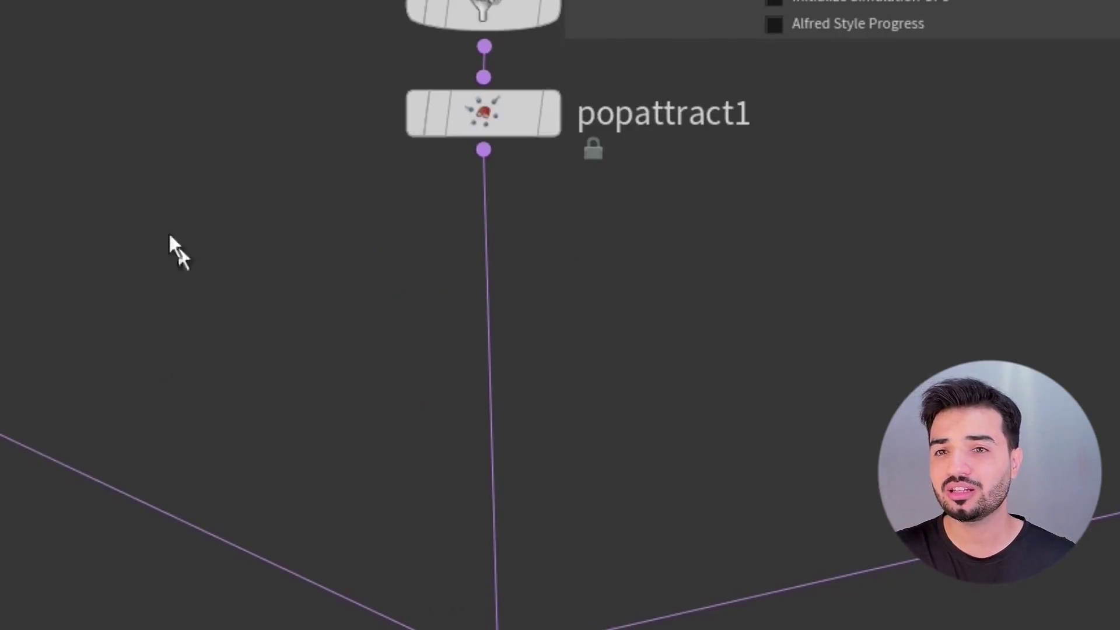
Step: Add a POP Lookat node below popattract1 in the crowd_sim network
{"action": "key", "text": "Tab"}
{"action": "mouse_move", "coordinate": [275, 540]}
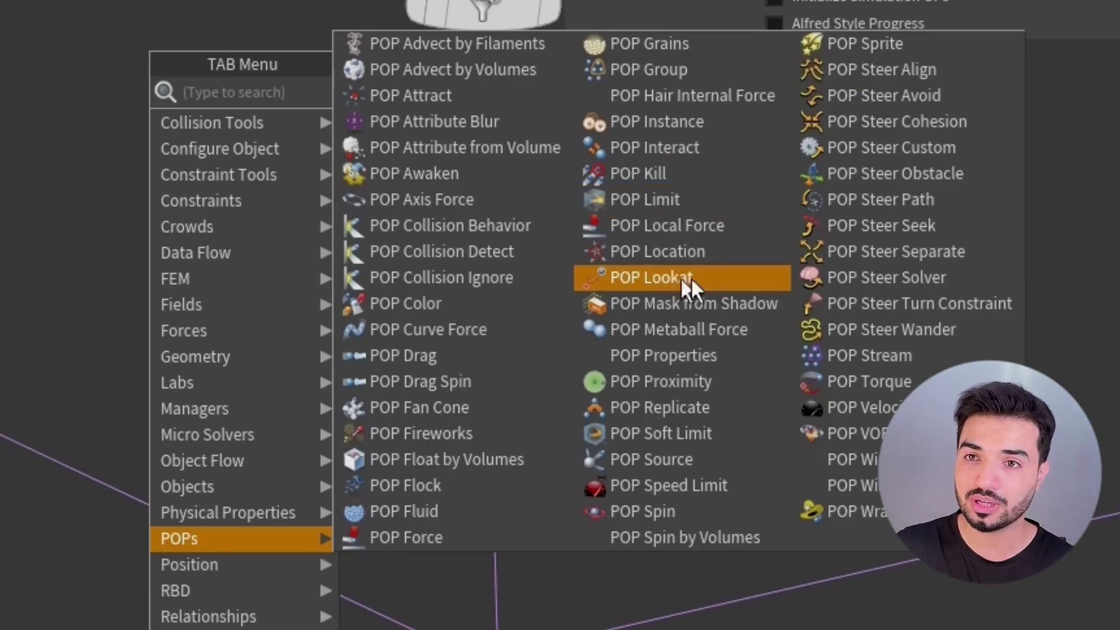
{"action": "left_click", "coordinate": [660, 280]}
{"action": "left_click", "coordinate": [200, 262]}
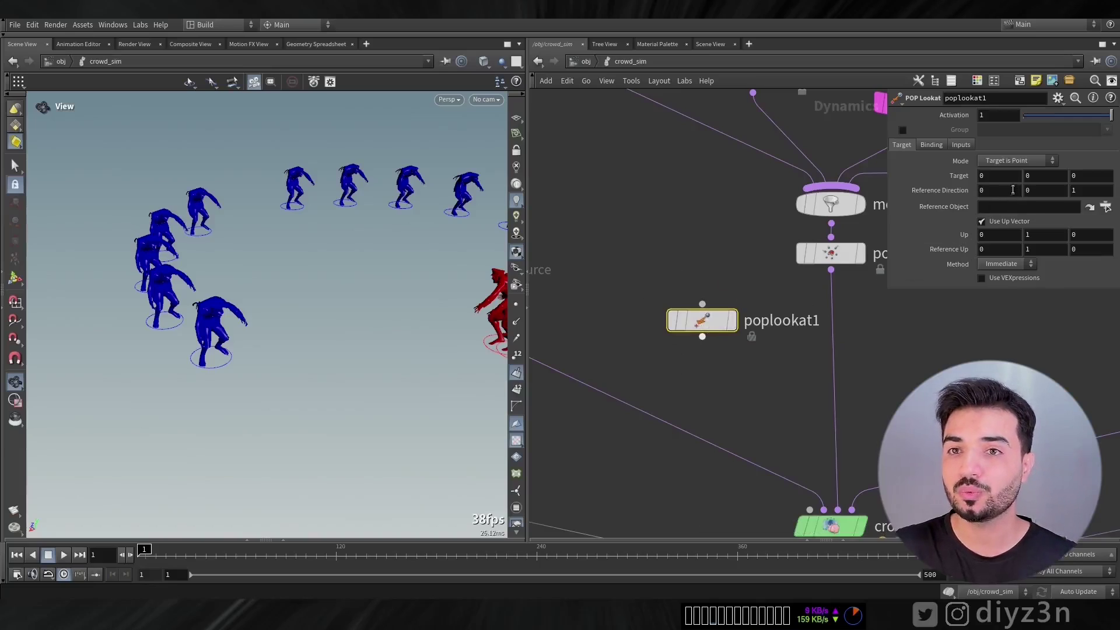
Step: Set the POP Lookat node's mode to Target is Direction and its method to Turn
{"action": "left_click", "coordinate": [1013, 161]}
{"action": "left_click", "coordinate": [1004, 174]}
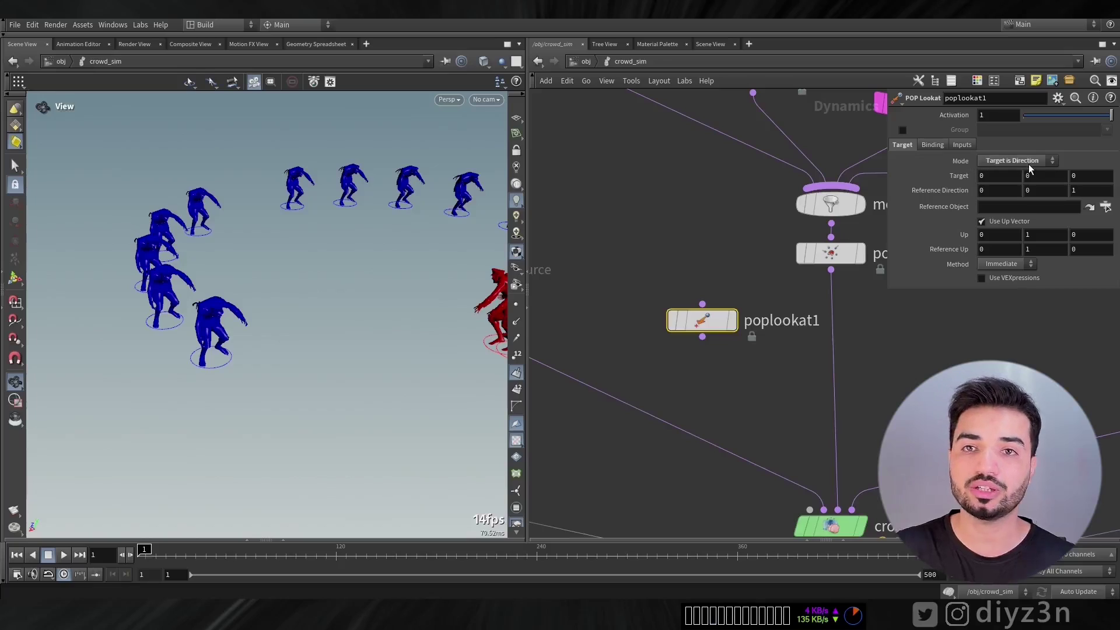
{"action": "left_click", "coordinate": [1003, 289]}
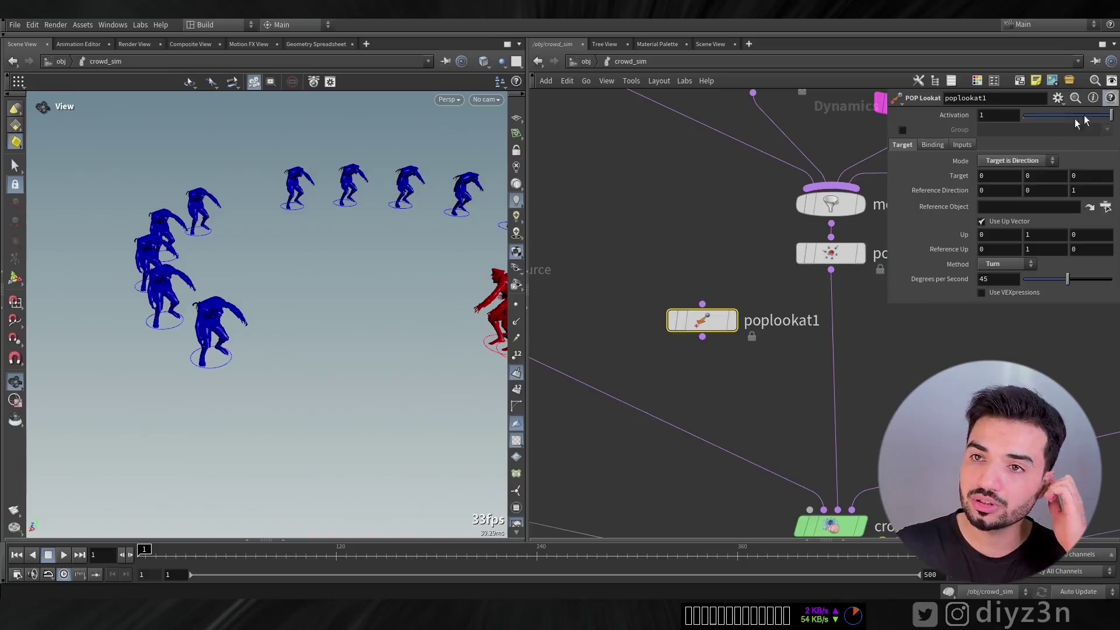
Step: Open the POP Lookat node's help page enlarged and read which attributes the node modifies
{"action": "key", "text": "F1"}
{"action": "left_click_drag", "start_coordinate": [393, 222], "coordinate": [691, 123]}
{"action": "double_click", "coordinate": [690, 121]}
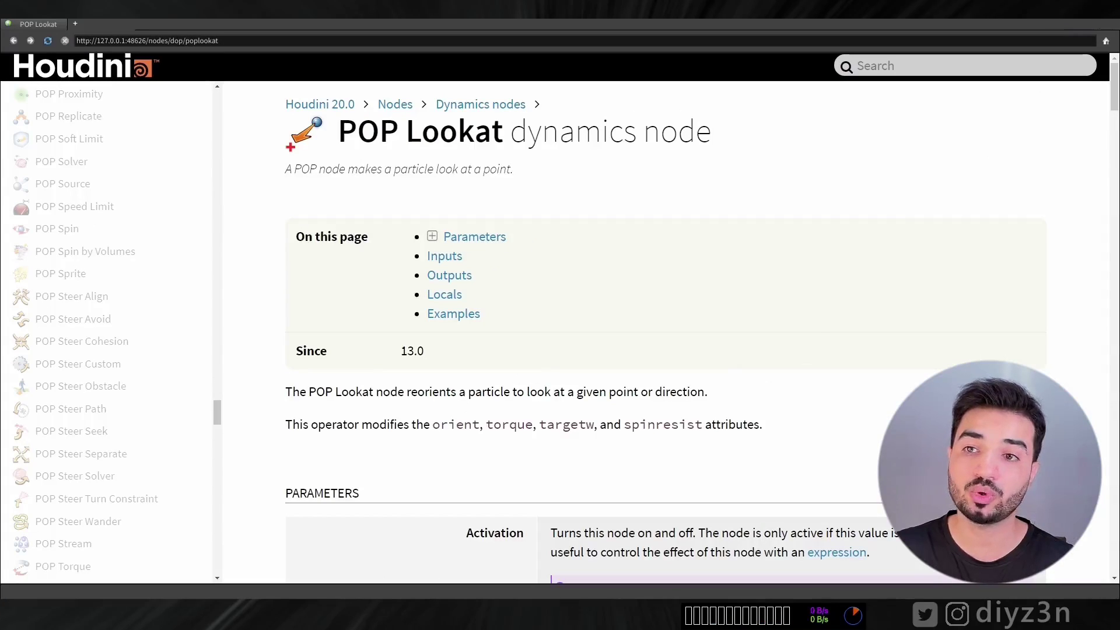
{"action": "left_click_drag", "start_coordinate": [625, 438], "coordinate": [429, 429]}
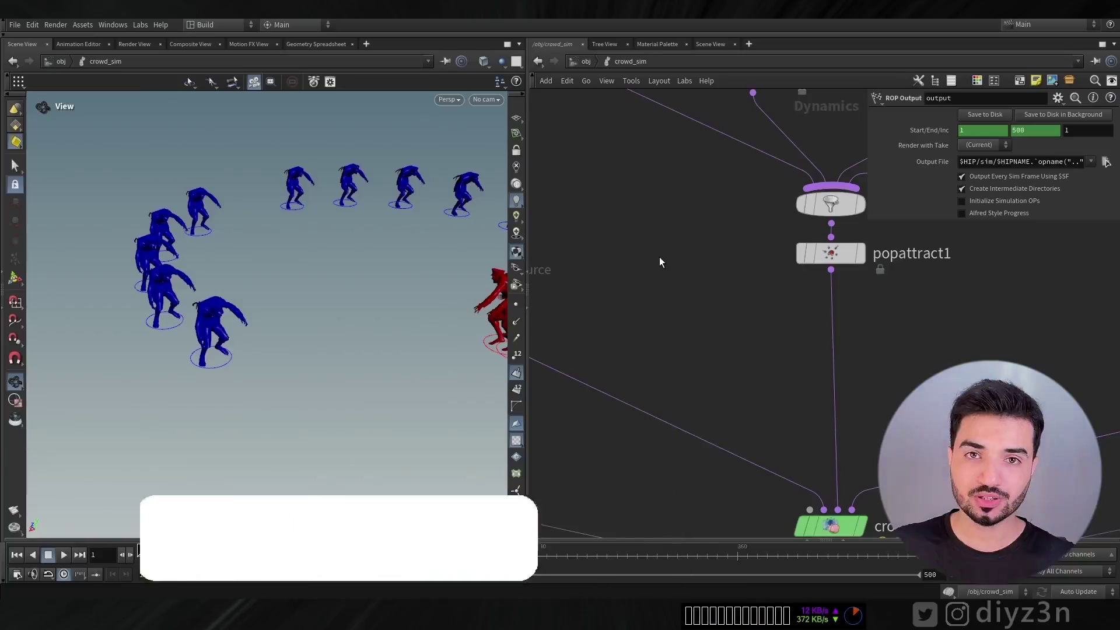
Step: Add an Agent Look At node beside popattract1 and open its help page
{"action": "key", "text": "Tab"}
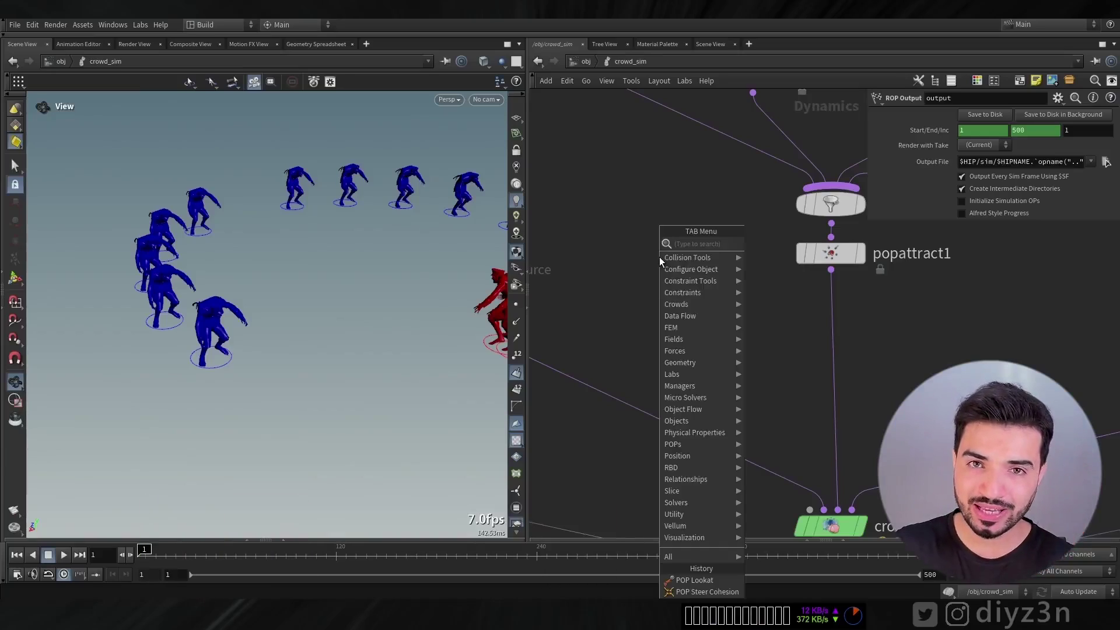
{"action": "mouse_move", "coordinate": [674, 303]}
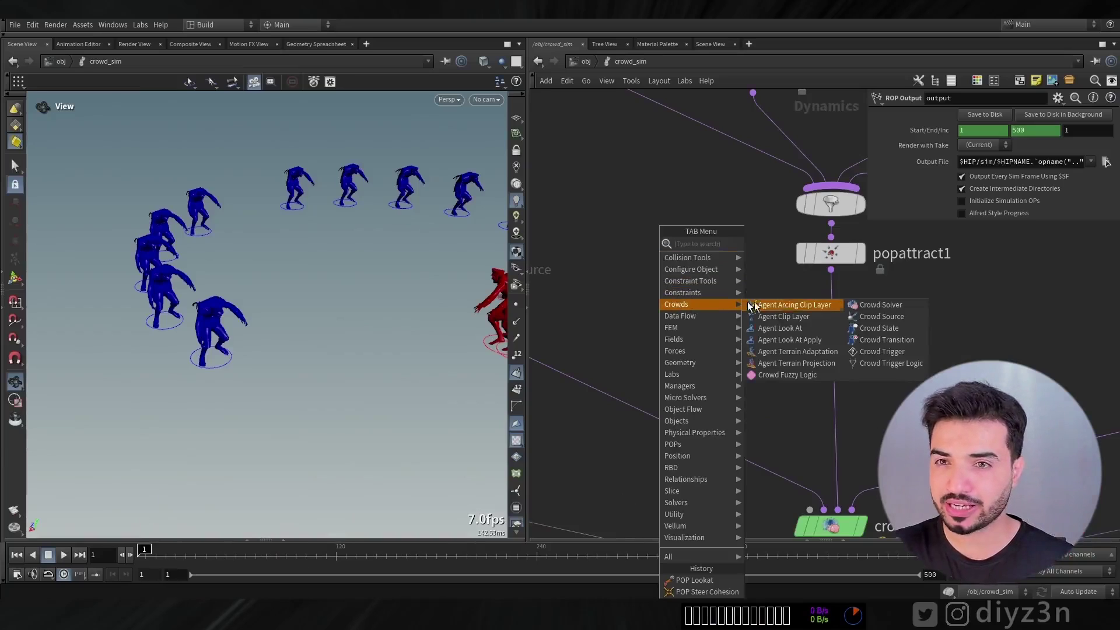
{"action": "left_click", "coordinate": [805, 328]}
{"action": "left_click", "coordinate": [713, 310]}
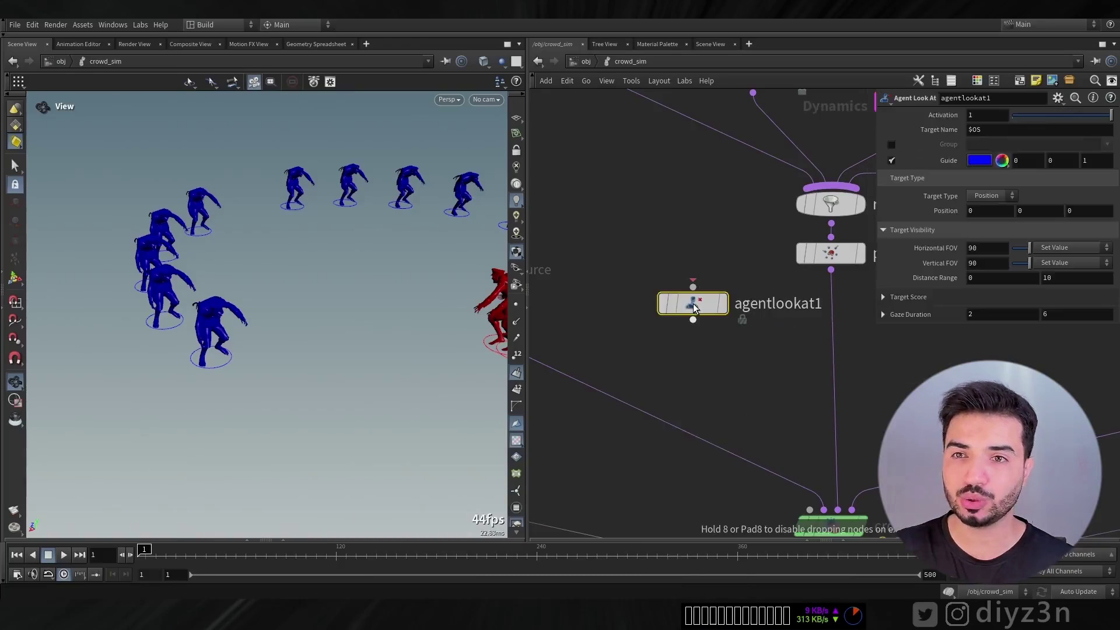
{"action": "left_click", "coordinate": [1112, 99]}
{"action": "double_click", "coordinate": [395, 223]}
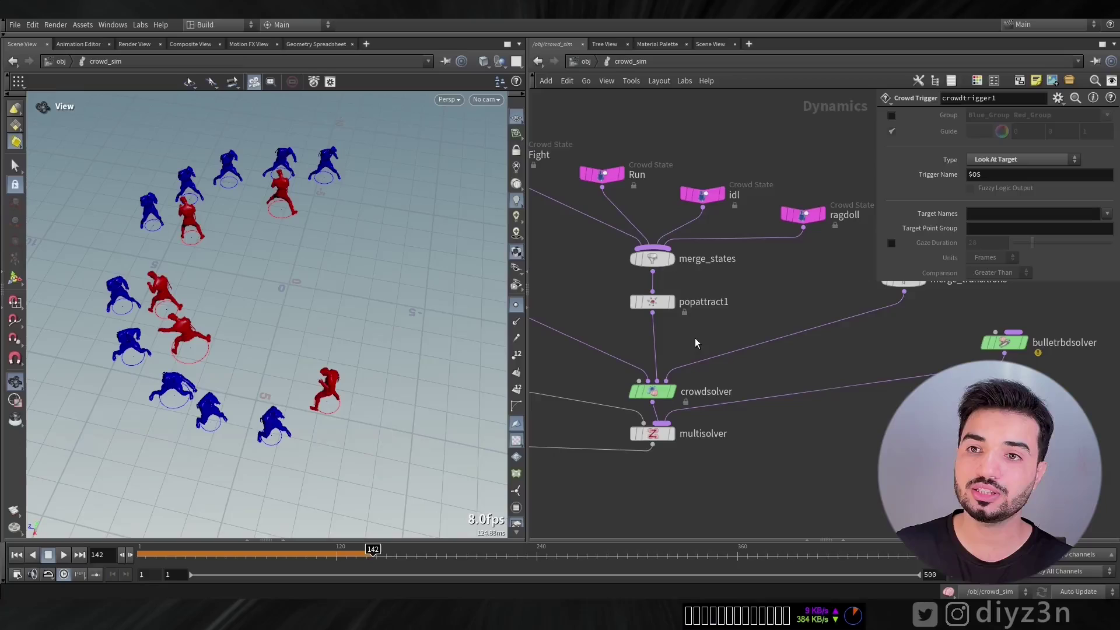
Step: Insert an Agent Look At node between popattract1 and crowdsolver in the crowd_sim network
{"action": "key", "text": "Tab"}
{"action": "type", "text": "look"}
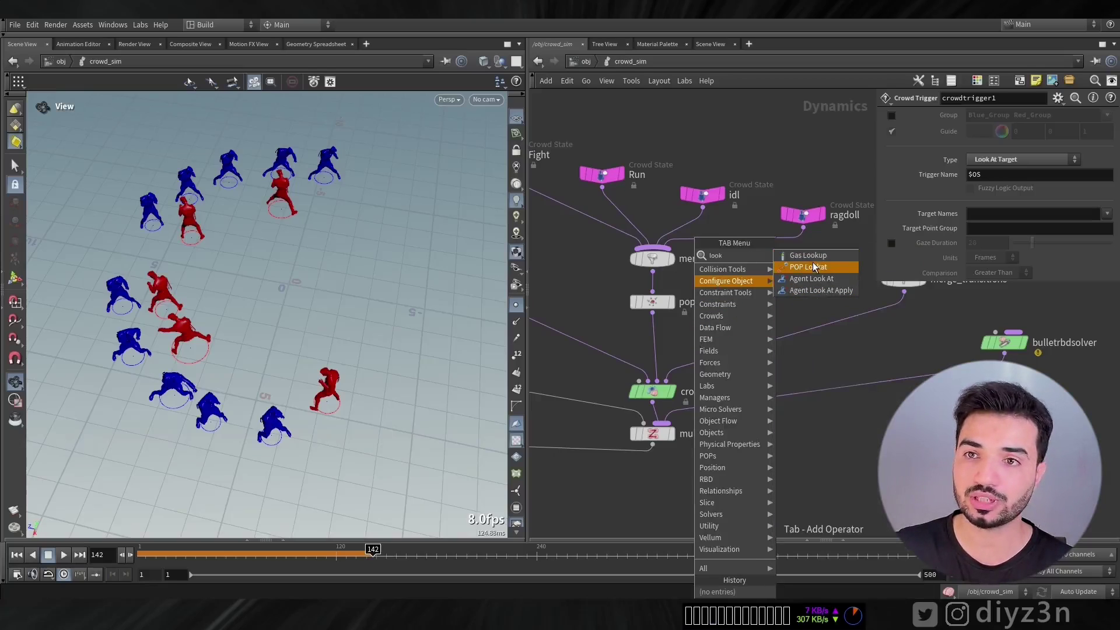
{"action": "left_click", "coordinate": [811, 279]}
{"action": "double_click", "coordinate": [653, 343]}
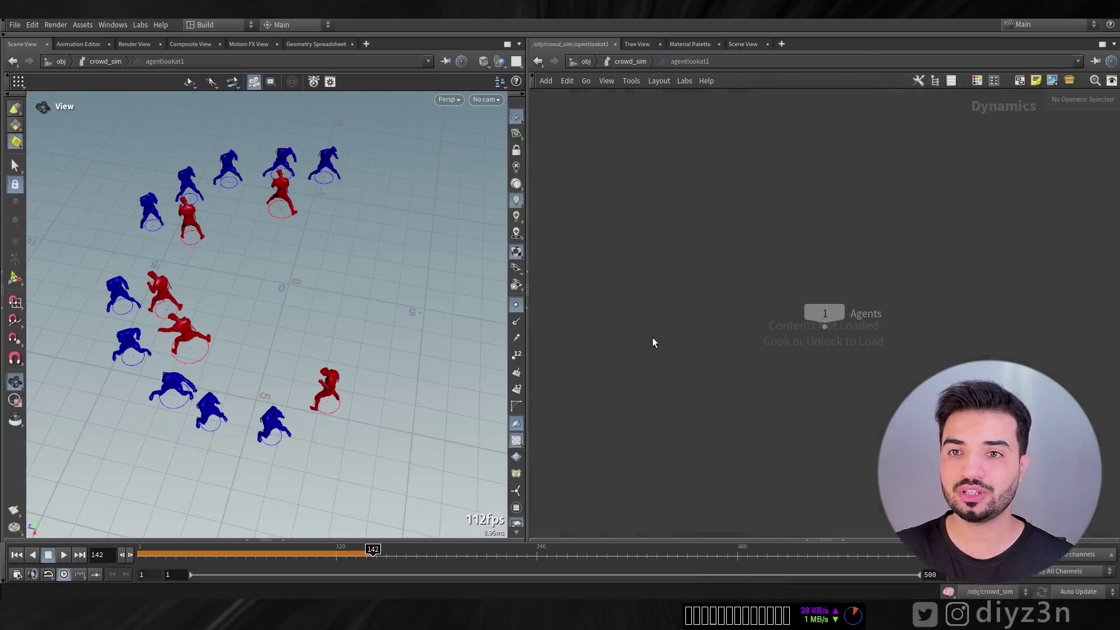
{"action": "left_click", "coordinate": [631, 62]}
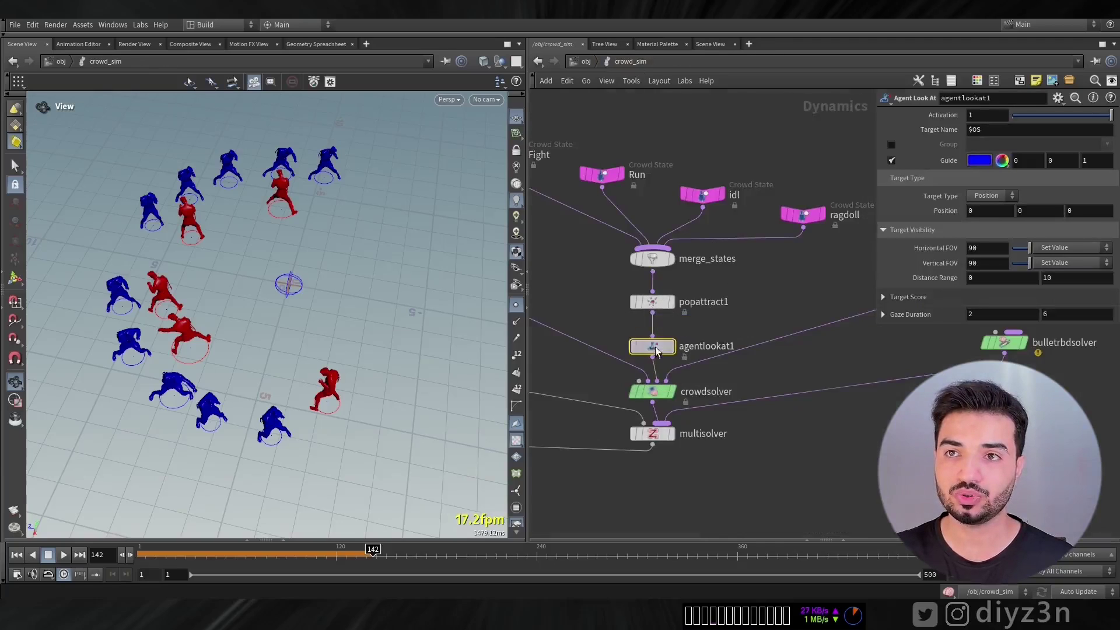
{"action": "middle_click_drag", "start_coordinate": [706, 336], "coordinate": [732, 275]}
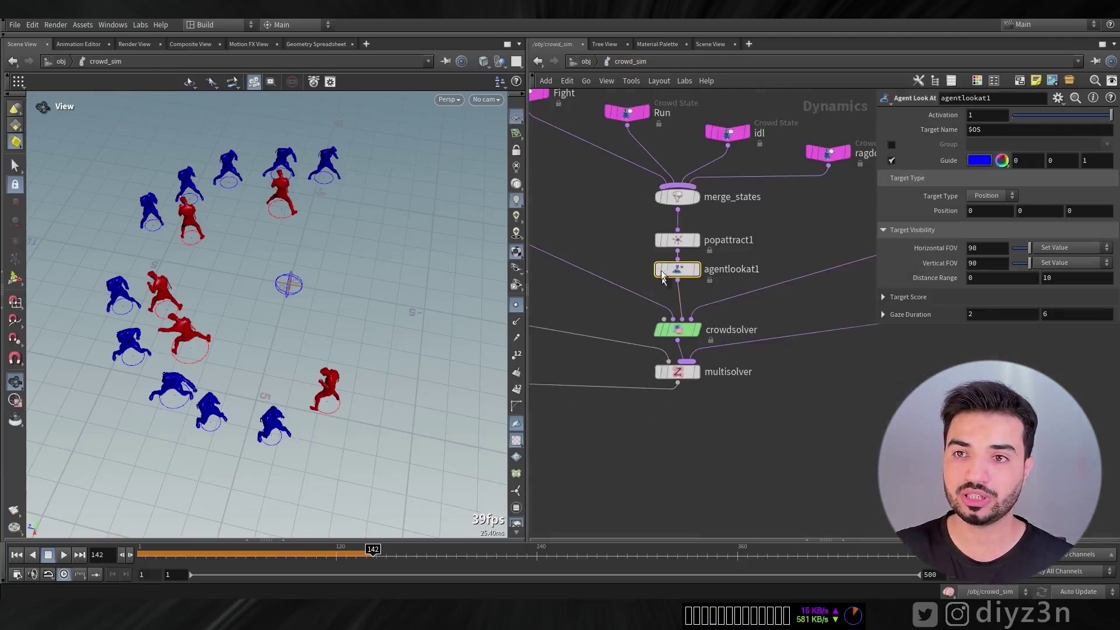
Step: Open the geo1 network and look over the agent chain down to agentconfigurejoints1
{"action": "left_click", "coordinate": [588, 62]}
{"action": "left_click", "coordinate": [717, 226]}
{"action": "double_click", "coordinate": [717, 227]}
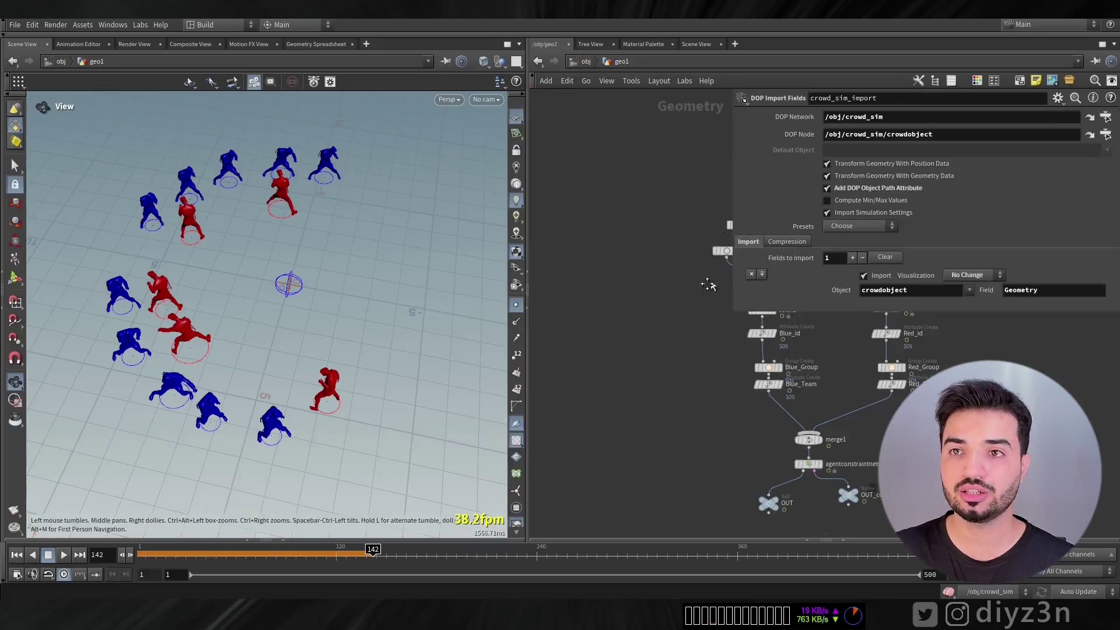
{"action": "left_click_drag", "start_coordinate": [735, 313], "coordinate": [842, 348]}
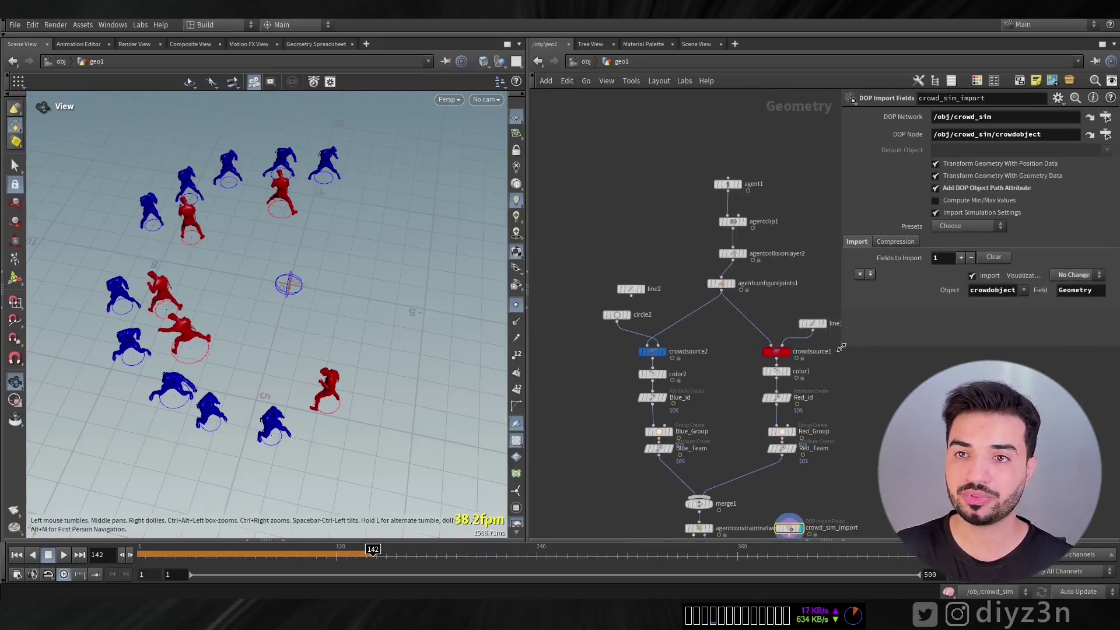
{"action": "scroll", "coordinate": [734, 280], "scroll_direction": "up", "scroll_amount": 6}
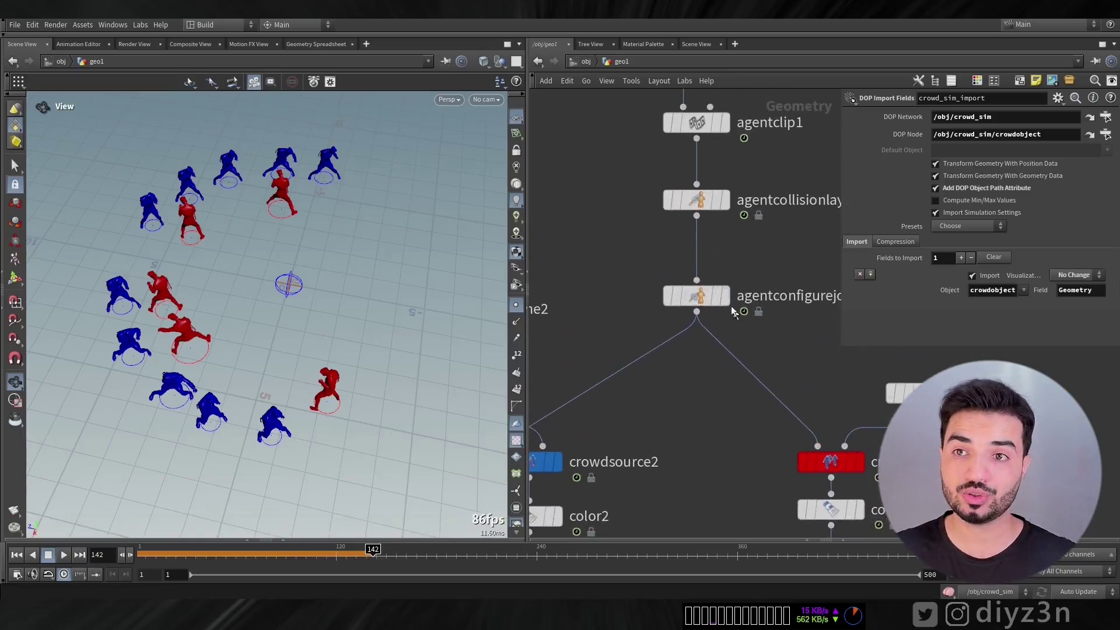
Step: Hide the crowd_sim network at object level and display agentconfigurejoints1 inside geo1
{"action": "left_click", "coordinate": [585, 61]}
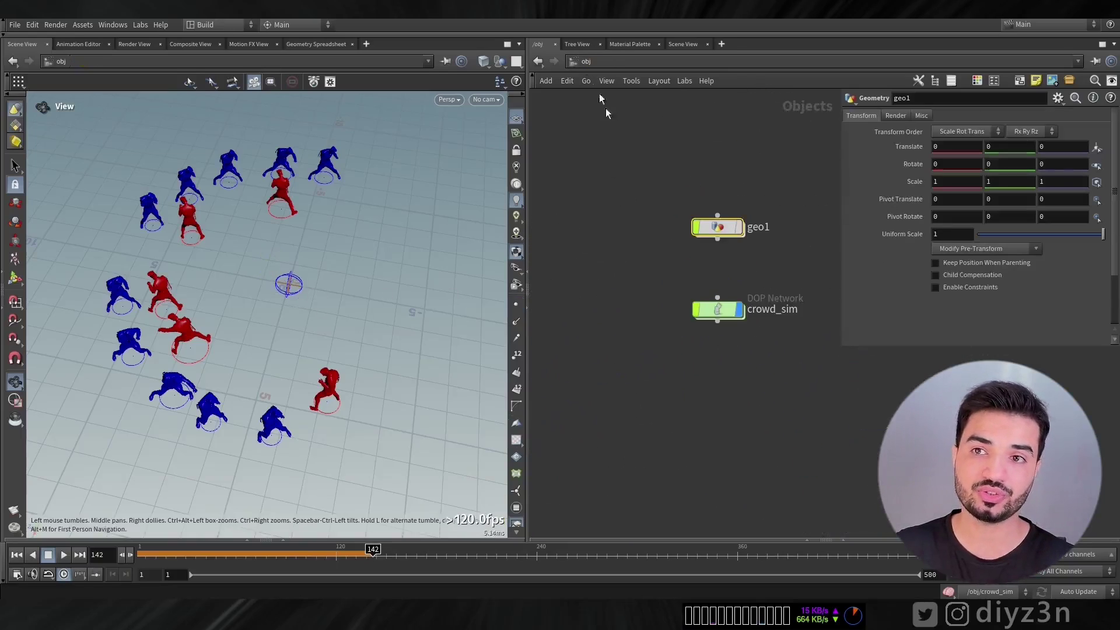
{"action": "left_click", "coordinate": [737, 309]}
{"action": "double_click", "coordinate": [722, 232]}
{"action": "right_click_drag", "start_coordinate": [262, 272], "coordinate": [570, 273]}
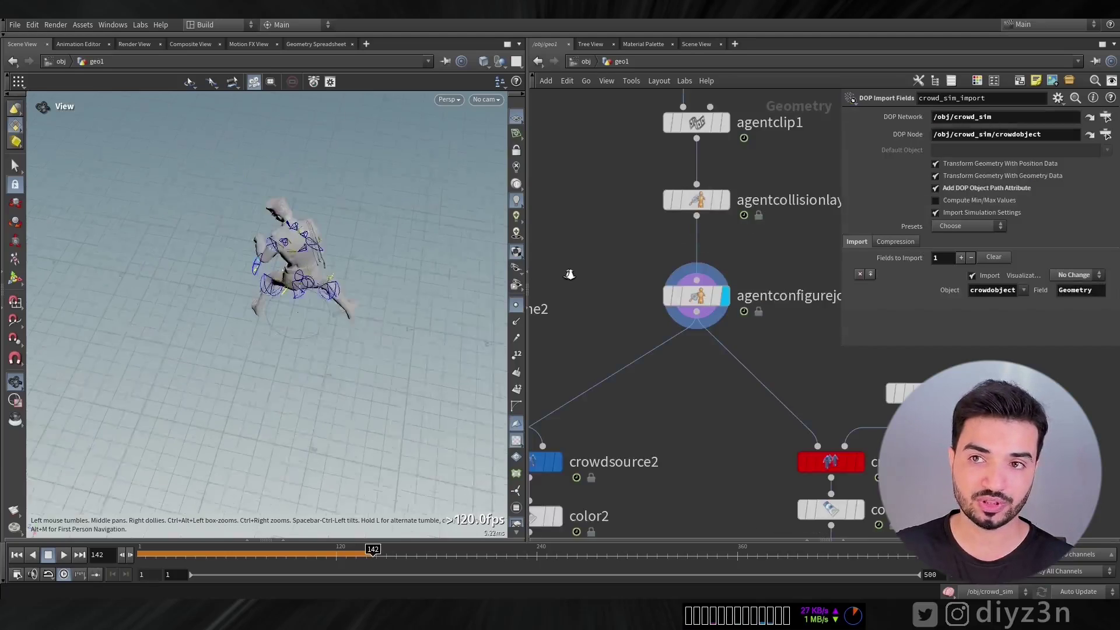
Step: Scrub the timeline to frame 96 and inspect the agent's pose and the agentclip1 settings
{"action": "left_click_drag", "start_coordinate": [409, 280], "coordinate": [357, 283]}
{"action": "left_click_drag", "start_coordinate": [190, 557], "coordinate": [296, 555]}
{"action": "middle_click_drag", "start_coordinate": [770, 201], "coordinate": [742, 320]}
{"action": "left_click_drag", "start_coordinate": [586, 215], "coordinate": [659, 244]}
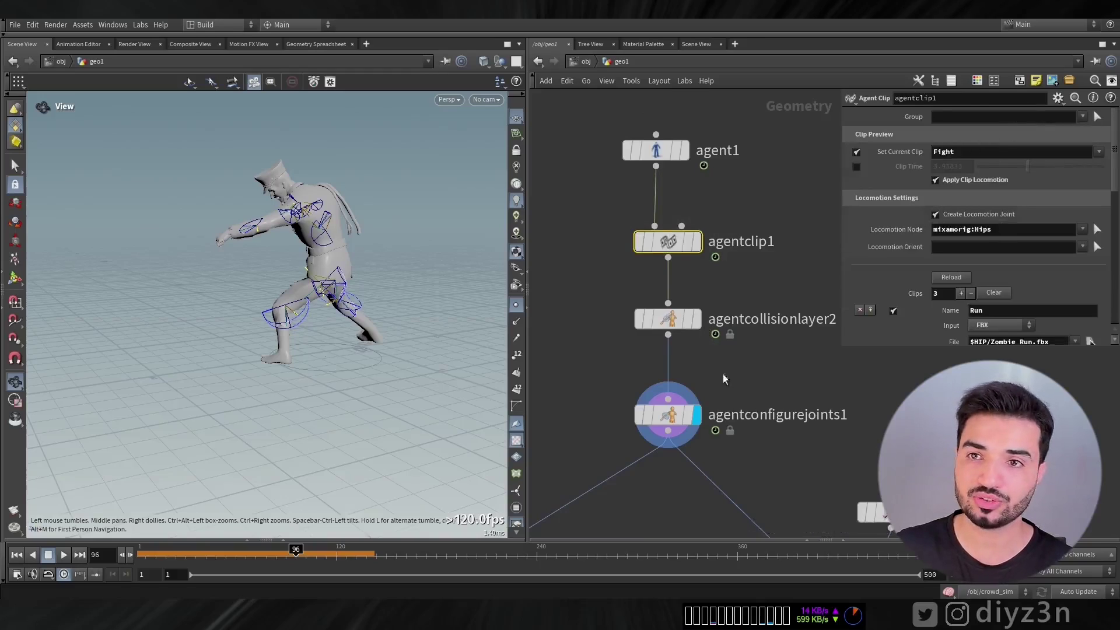
Step: Add an Agent Look At node fed by agentconfigurejoints1, display it, and activate its target handle in the viewport
{"action": "middle_click_drag", "start_coordinate": [688, 414], "coordinate": [690, 251]}
{"action": "key", "text": "Tab"}
{"action": "type", "text": "look"}
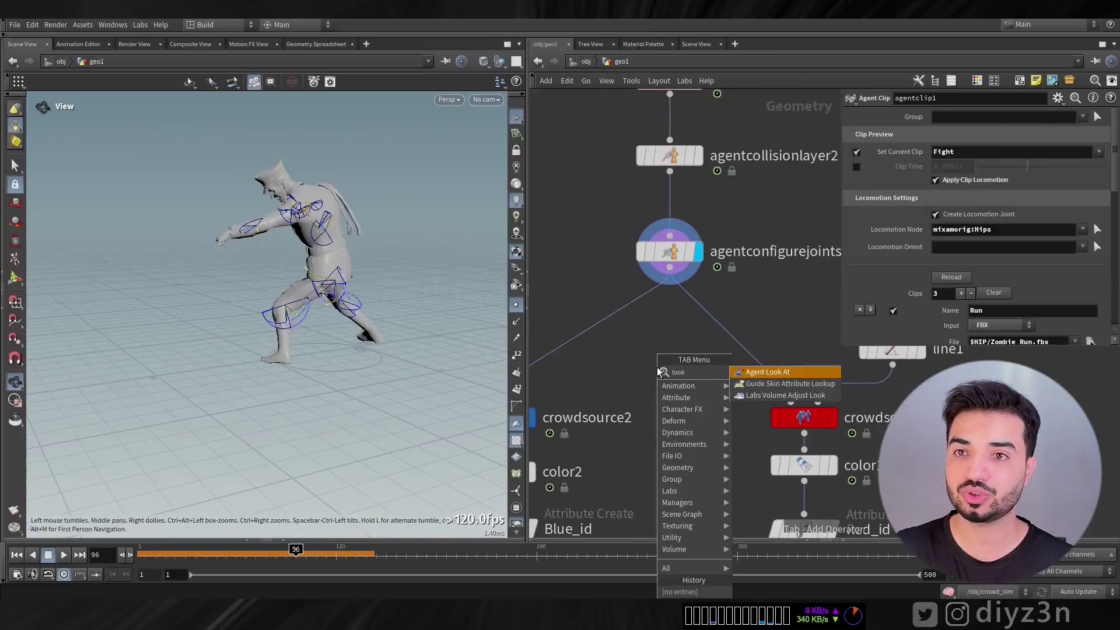
{"action": "left_click", "coordinate": [752, 372]}
{"action": "left_click", "coordinate": [671, 377]}
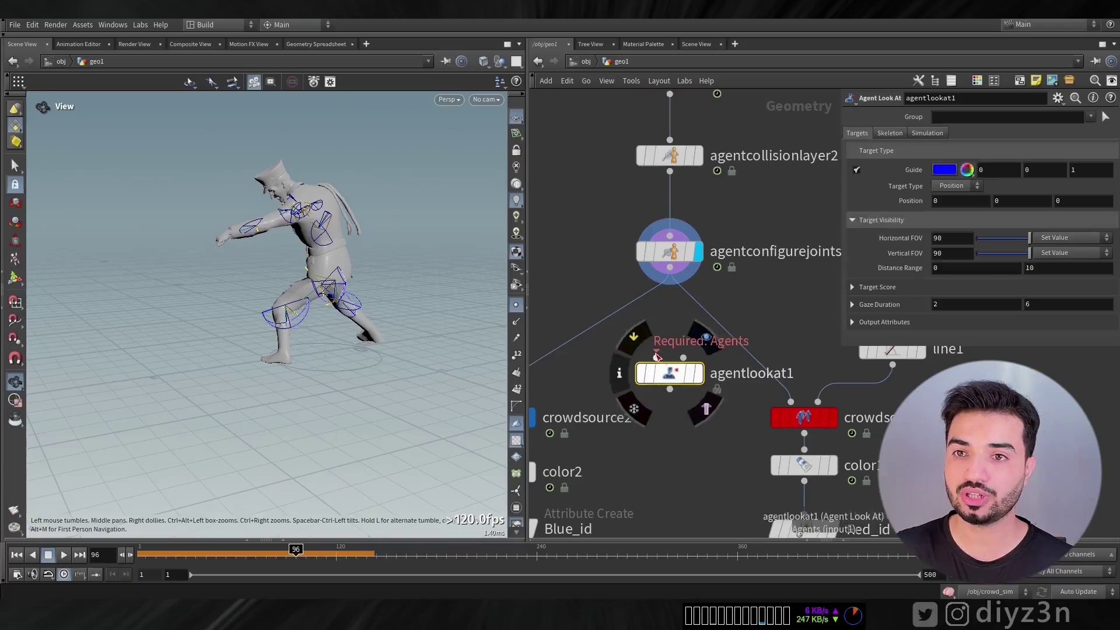
{"action": "left_click", "coordinate": [698, 374]}
{"action": "key", "text": "Return"}
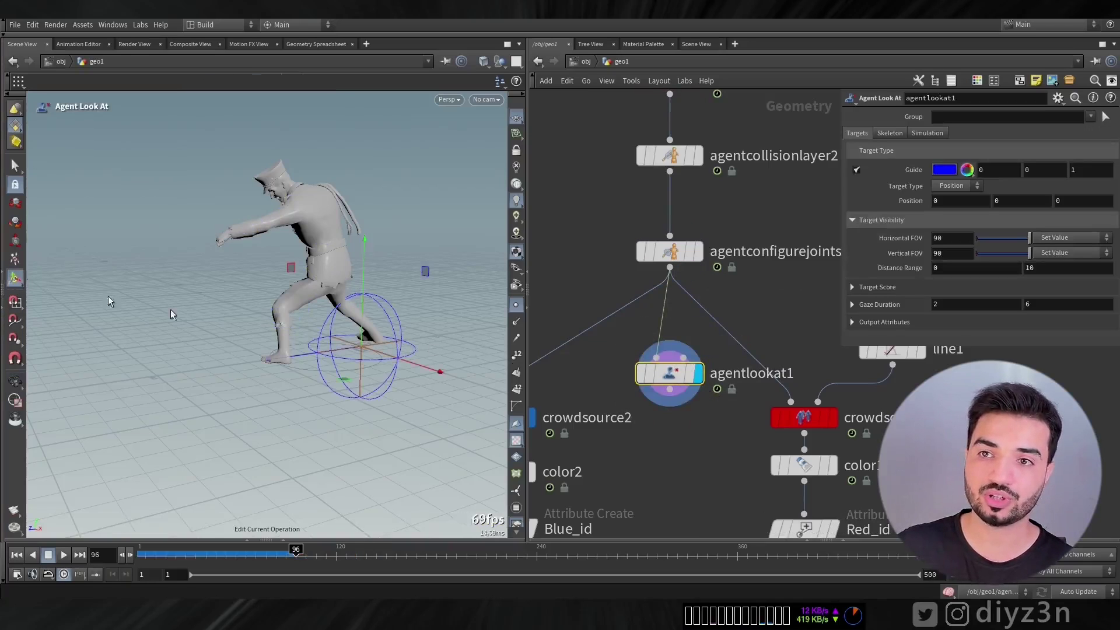
Step: Move the look-at target in front of the agent to about -1.68, 1.07, 1.71
{"action": "left_click_drag", "start_coordinate": [337, 365], "coordinate": [147, 378], "text": "alt"}
{"action": "middle_click_drag", "start_coordinate": [217, 293], "coordinate": [323, 286], "text": "alt"}
{"action": "left_click_drag", "start_coordinate": [292, 270], "coordinate": [292, 152]}
{"action": "left_click_drag", "start_coordinate": [317, 298], "coordinate": [377, 293], "text": "alt"}
{"action": "left_click_drag", "start_coordinate": [437, 263], "coordinate": [239, 264]}
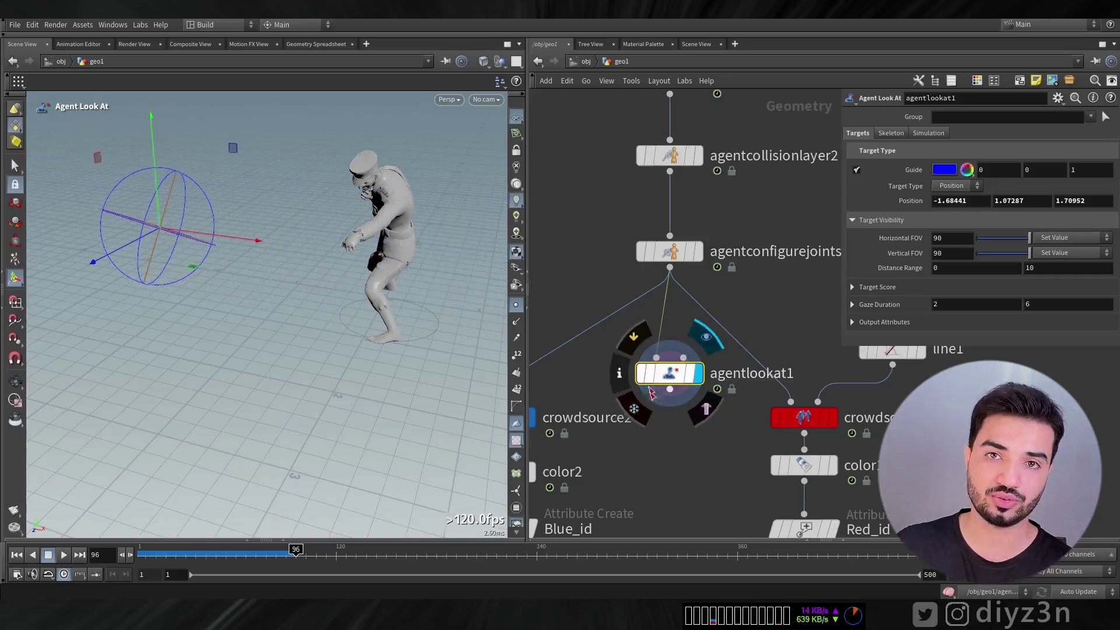
Step: Move agentlookat1 lower in the network and place agentconfigurejoints1 directly beneath agentcollisionlayer2
{"action": "left_click_drag", "start_coordinate": [683, 383], "coordinate": [683, 417]}
{"action": "middle_click_drag", "start_coordinate": [769, 229], "coordinate": [756, 370]}
{"action": "left_click_drag", "start_coordinate": [665, 392], "coordinate": [665, 336]}
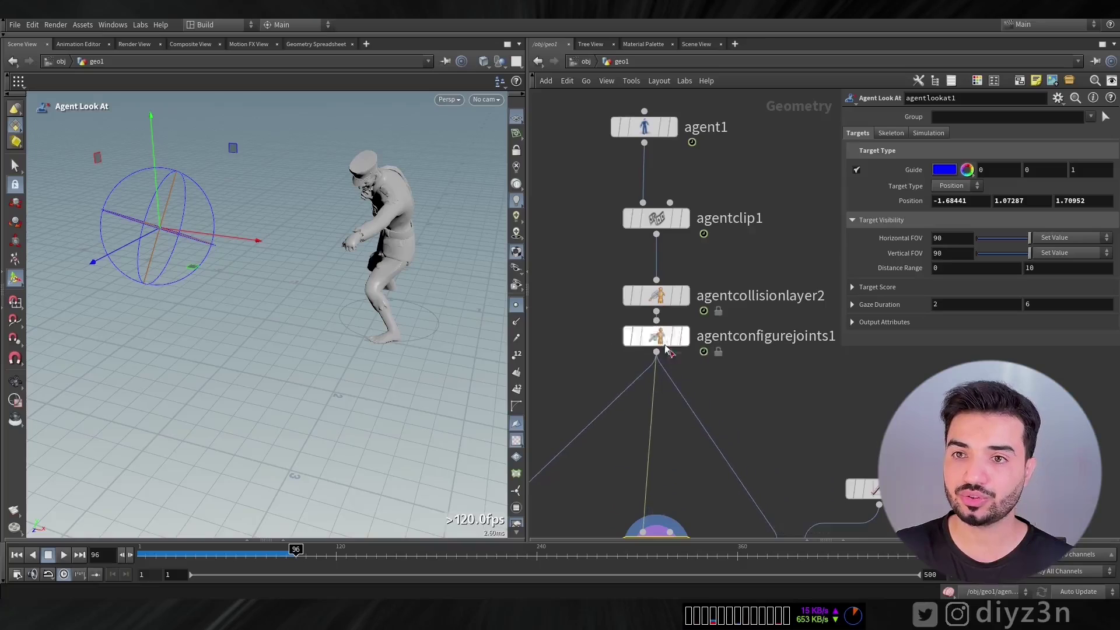
Step: Add an Agent Prep node and insert it into the chain directly beneath agentconfigurejoints1
{"action": "key", "text": "Tab"}
{"action": "type", "text": "prep"}
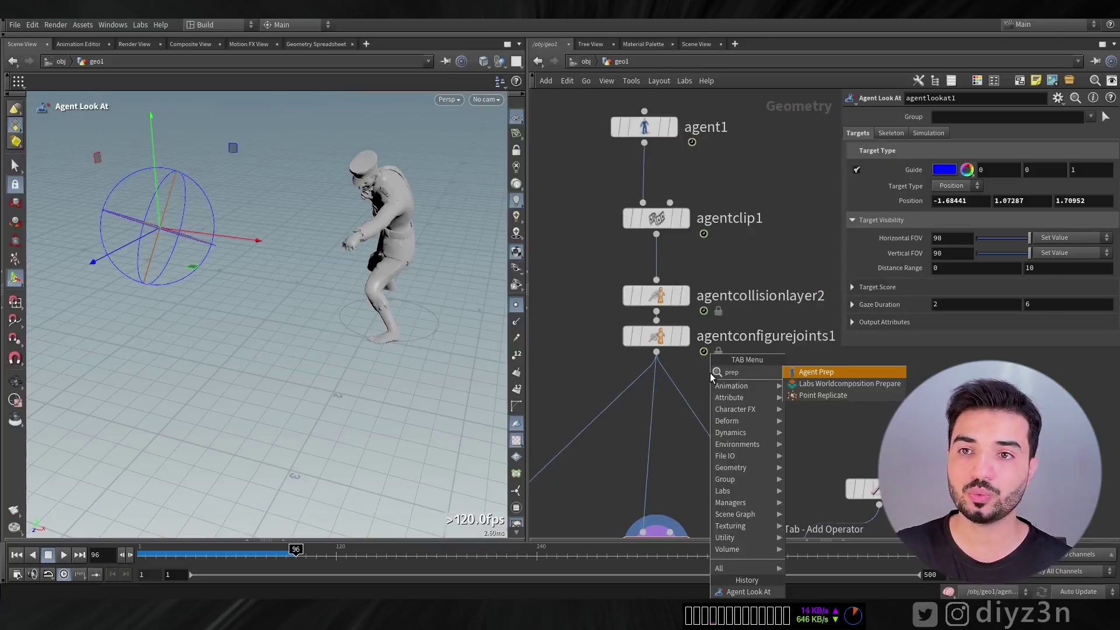
{"action": "left_click", "coordinate": [816, 372]}
{"action": "left_click", "coordinate": [636, 400]}
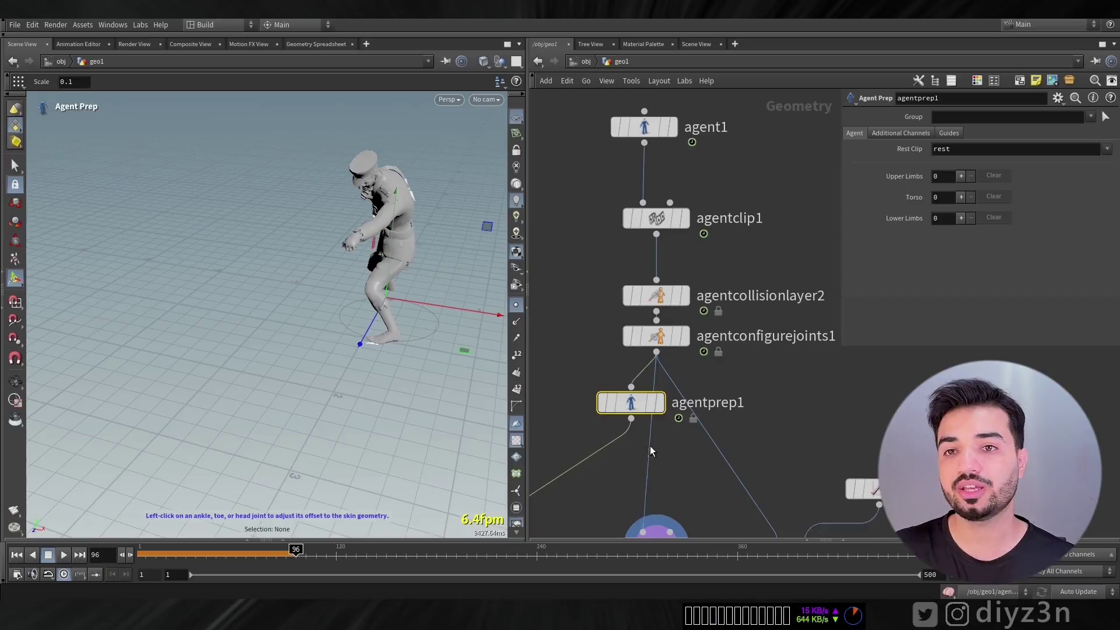
{"action": "left_click_drag", "start_coordinate": [641, 403], "coordinate": [666, 399]}
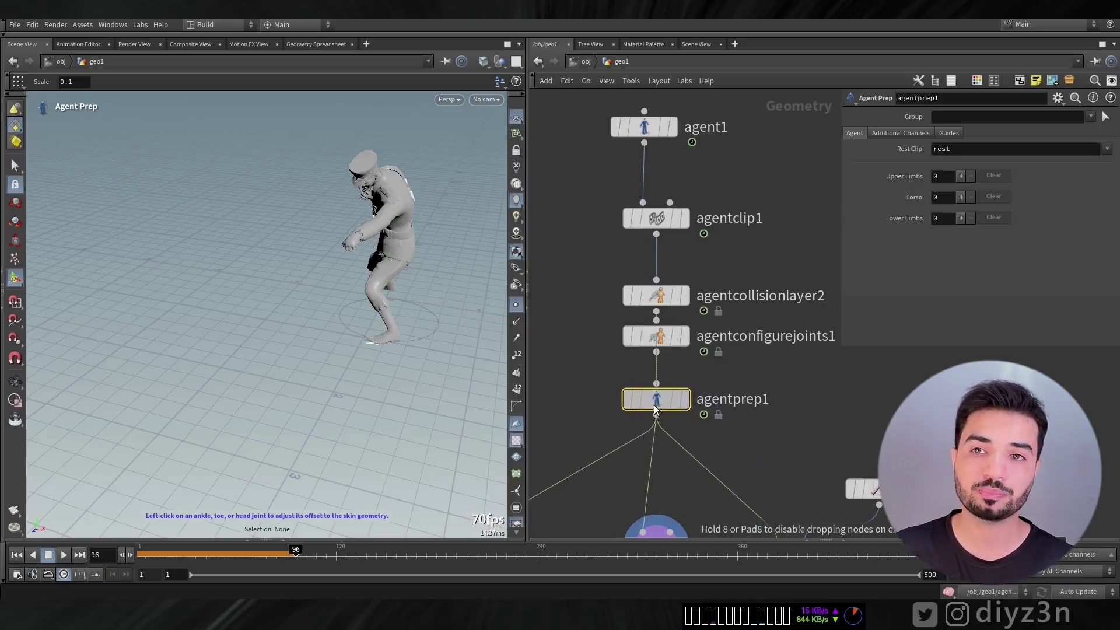
Step: Add one Torso entry to agentprep1 and keep the Upper Limbs count at 0
{"action": "left_click", "coordinate": [961, 175]}
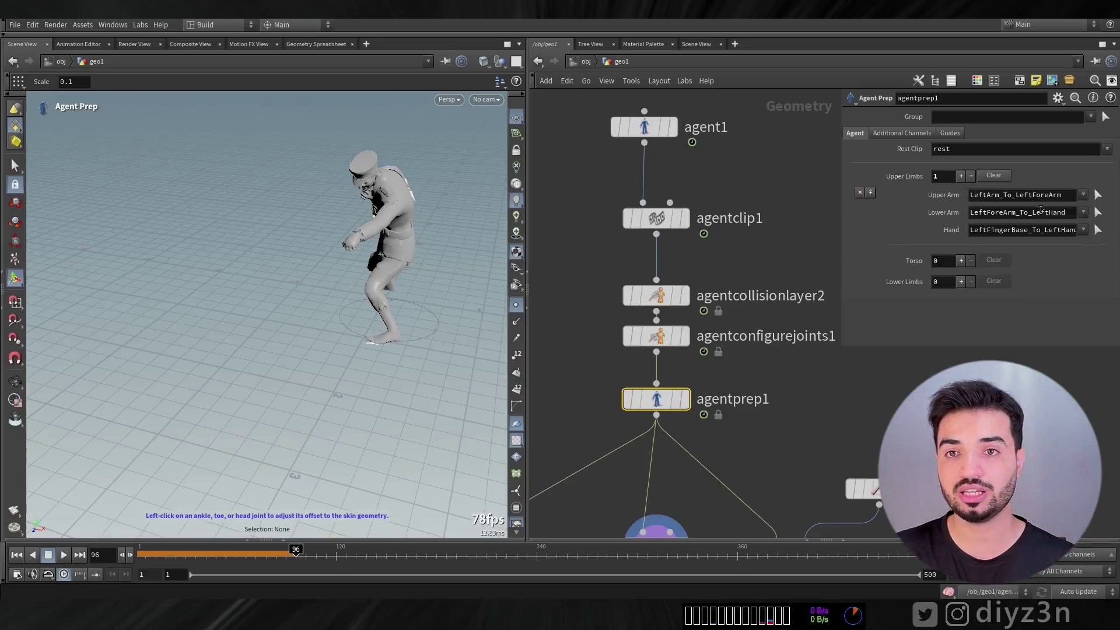
{"action": "left_click", "coordinate": [961, 260]}
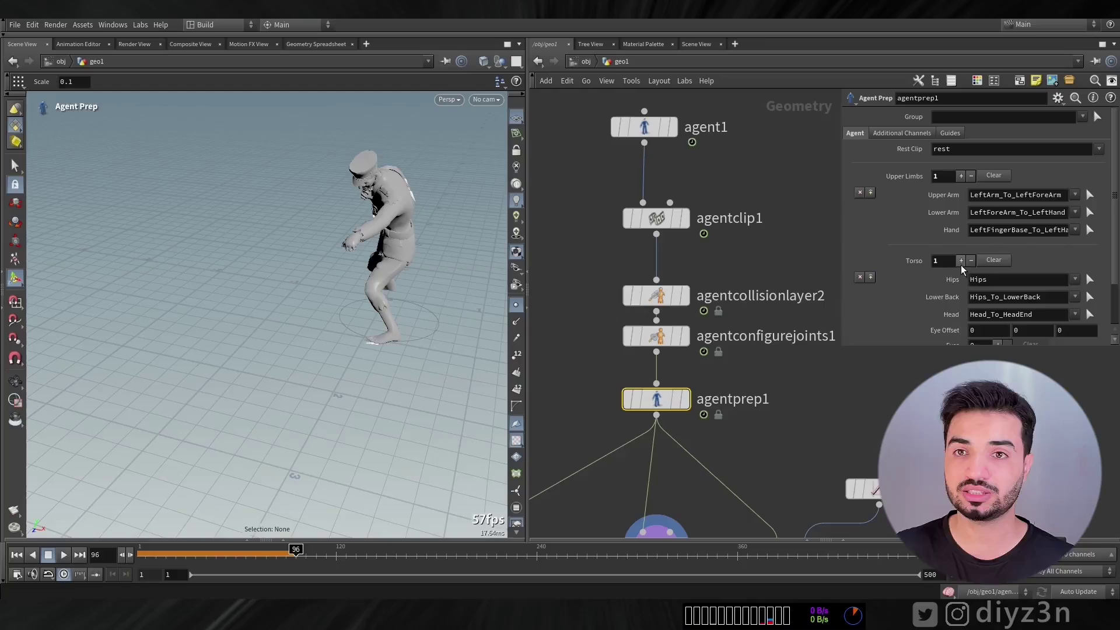
{"action": "scroll", "coordinate": [965, 164], "scroll_direction": "down", "scroll_amount": 3}
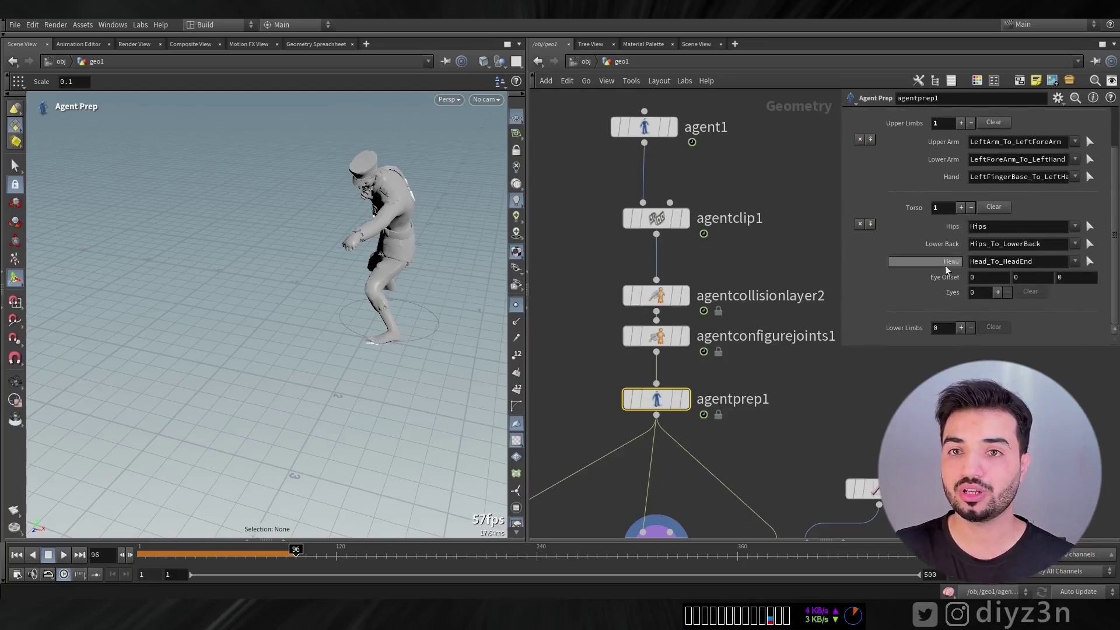
{"action": "left_click", "coordinate": [972, 126]}
Step: Assign the torso joints of agentprep1 from the rig hierarchy, picking mixamorig:Spine and, for the head, mixamorig:Head
{"action": "left_click", "coordinate": [1090, 216]}
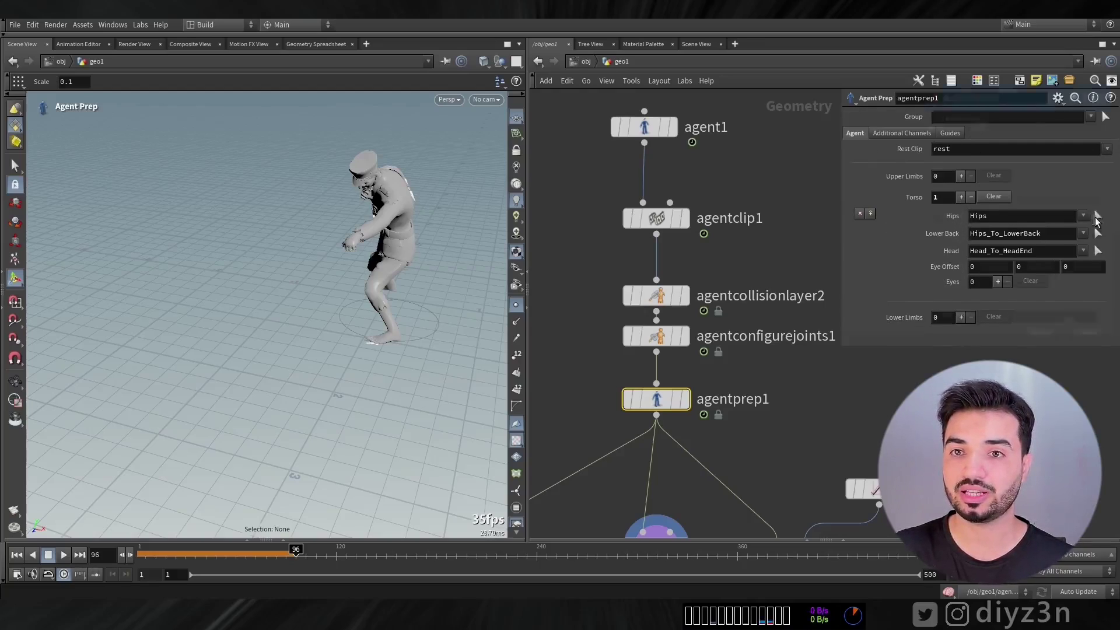
{"action": "left_click", "coordinate": [929, 126]}
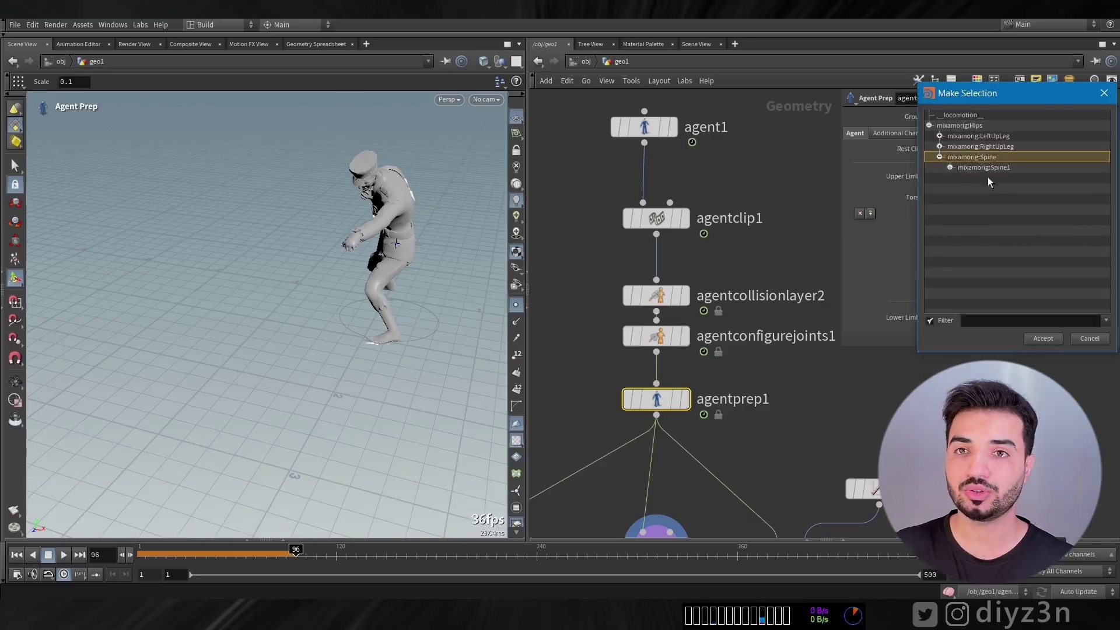
{"action": "left_click", "coordinate": [1043, 339]}
{"action": "left_click", "coordinate": [1098, 253]}
{"action": "left_click", "coordinate": [930, 125]}
{"action": "left_click", "coordinate": [939, 157]}
{"action": "left_click", "coordinate": [950, 167]}
{"action": "left_click", "coordinate": [960, 178]}
{"action": "left_click", "coordinate": [971, 220]}
{"action": "left_click", "coordinate": [1013, 230]}
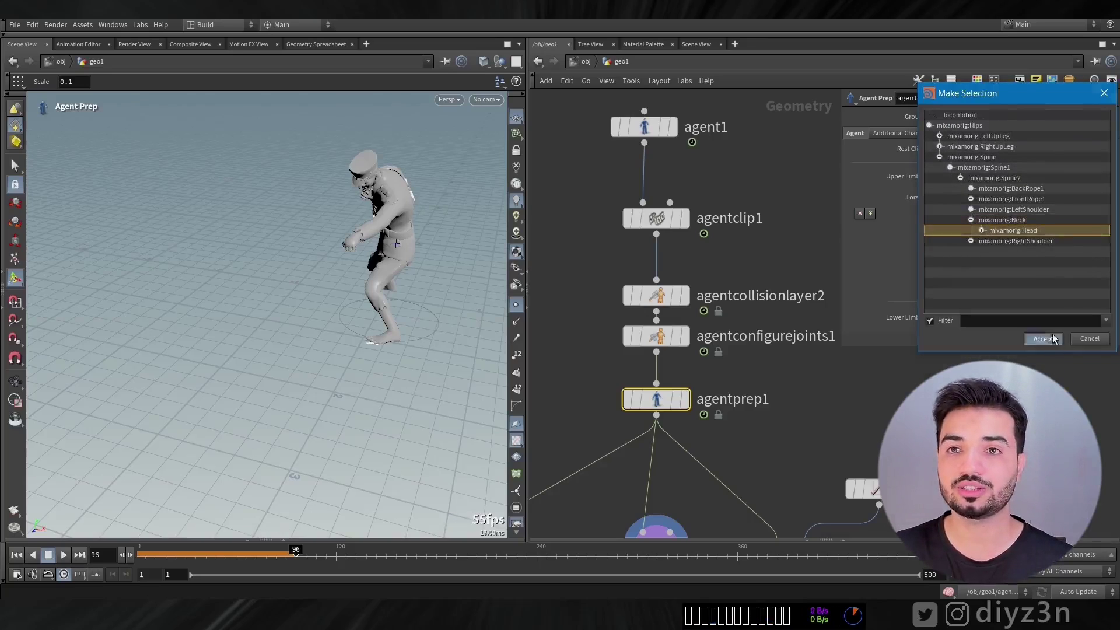
{"action": "left_click", "coordinate": [1043, 339]}
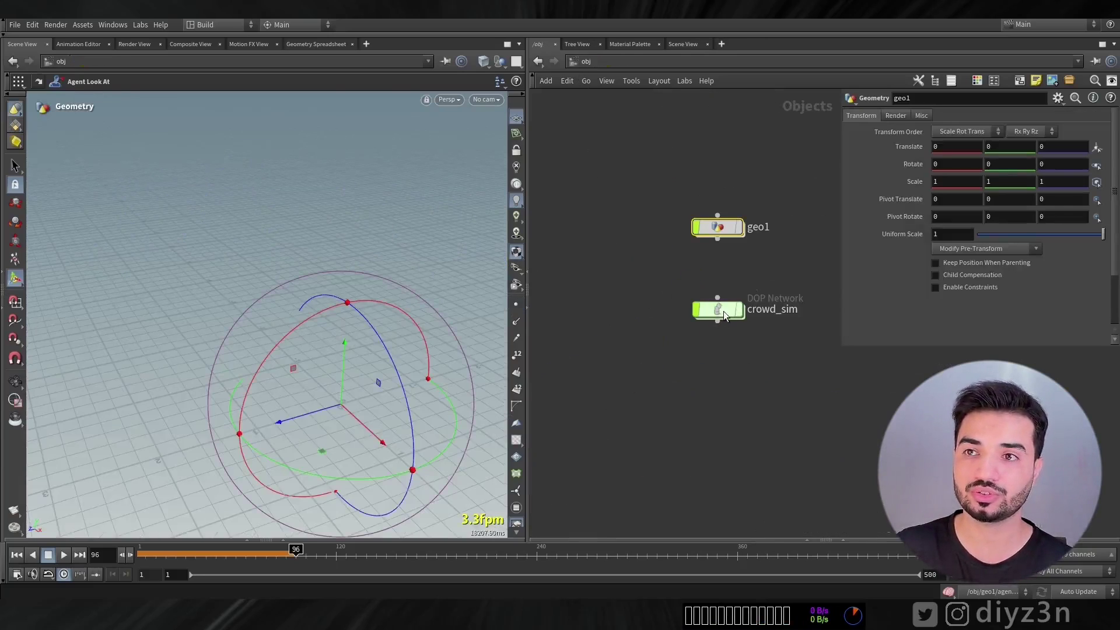
Step: Open the crowd_sim network, return to frame 1, and raise the agentlookat1 target to about 0.91 in Y
{"action": "double_click", "coordinate": [723, 310]}
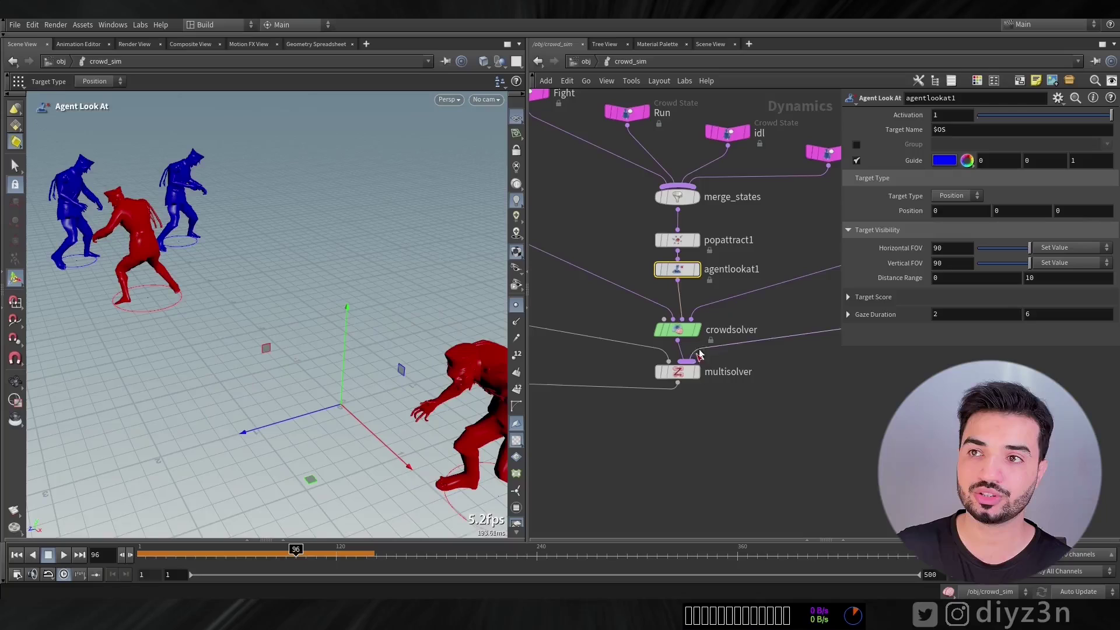
{"action": "left_click", "coordinate": [29, 555]}
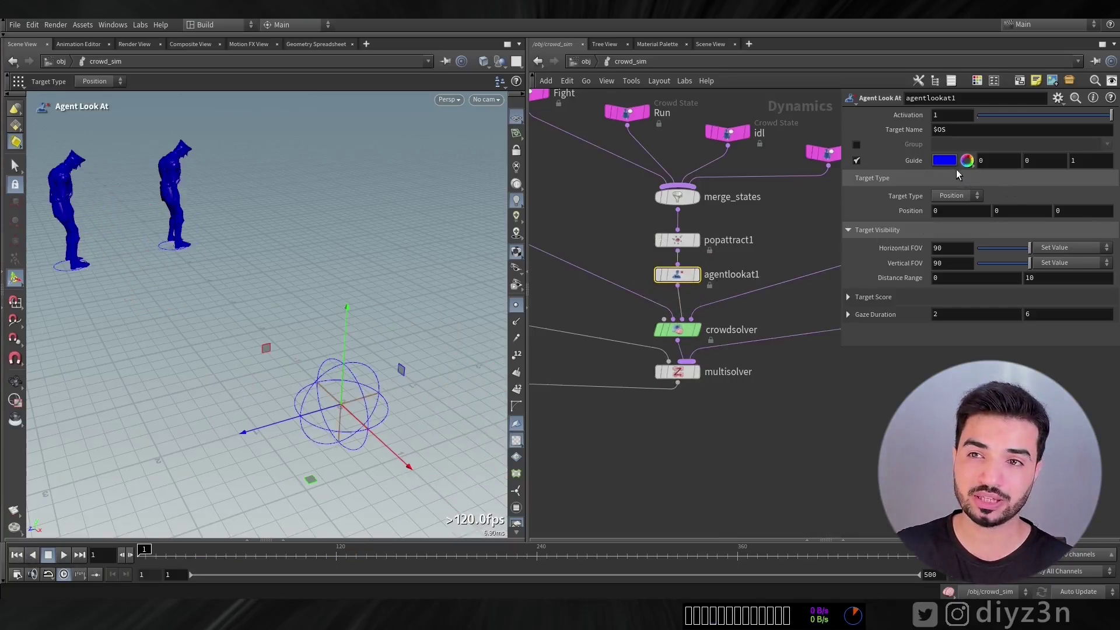
{"action": "left_click_drag", "start_coordinate": [348, 322], "coordinate": [359, 259]}
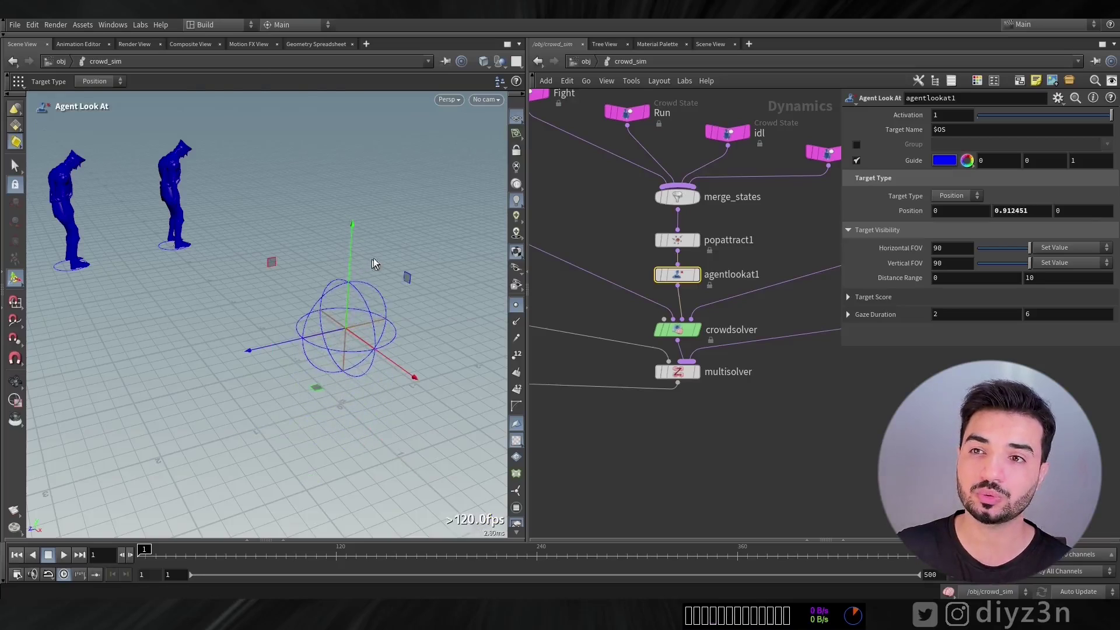
Step: Shift the agentlookat1 target to about 0.02 in Z and set its maximum target distance to 100
{"action": "right_click_drag", "start_coordinate": [373, 263], "coordinate": [213, 231], "text": "alt"}
{"action": "left_click_drag", "start_coordinate": [213, 230], "coordinate": [260, 276], "text": "alt"}
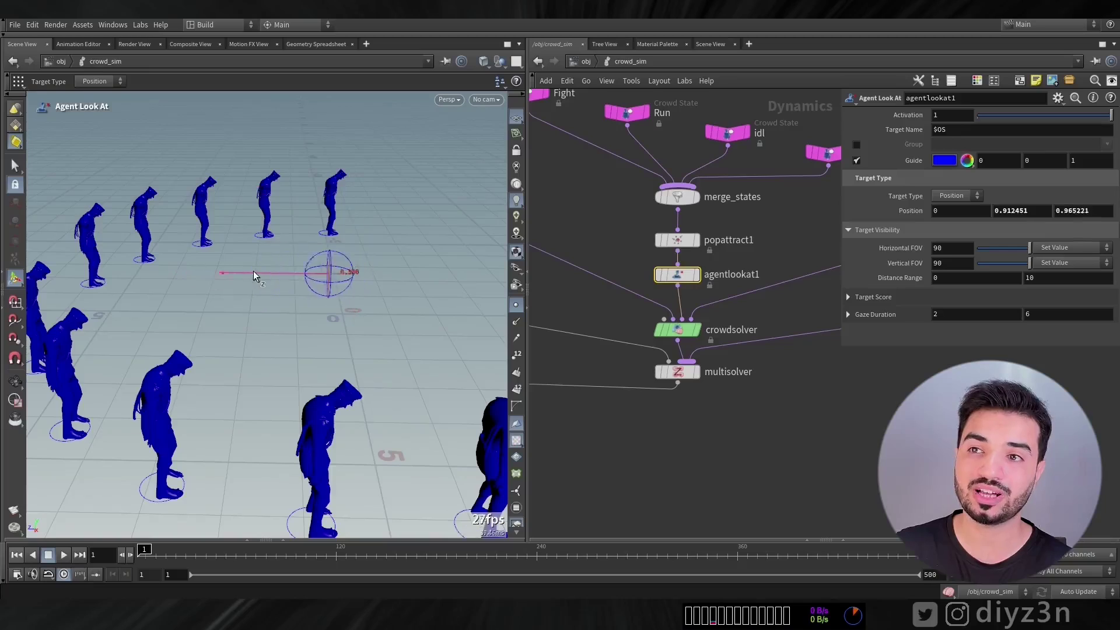
{"action": "left_click_drag", "start_coordinate": [253, 275], "coordinate": [268, 274]}
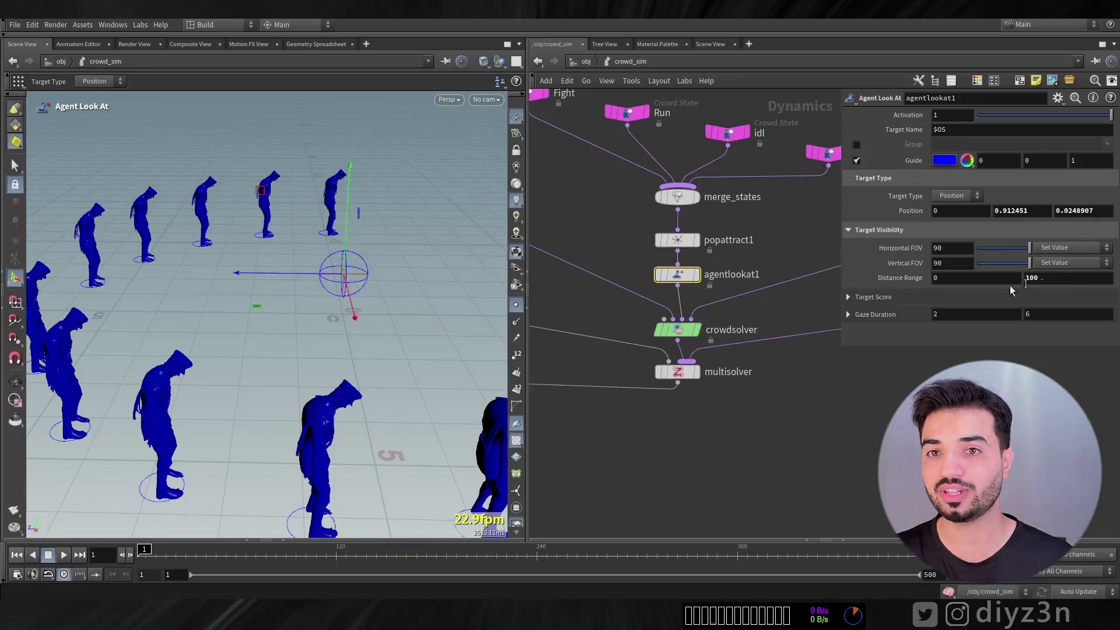
Step: Enable Apply Look Ats on the crowdsolver node and inspect the agents around the target
{"action": "left_click", "coordinate": [678, 331]}
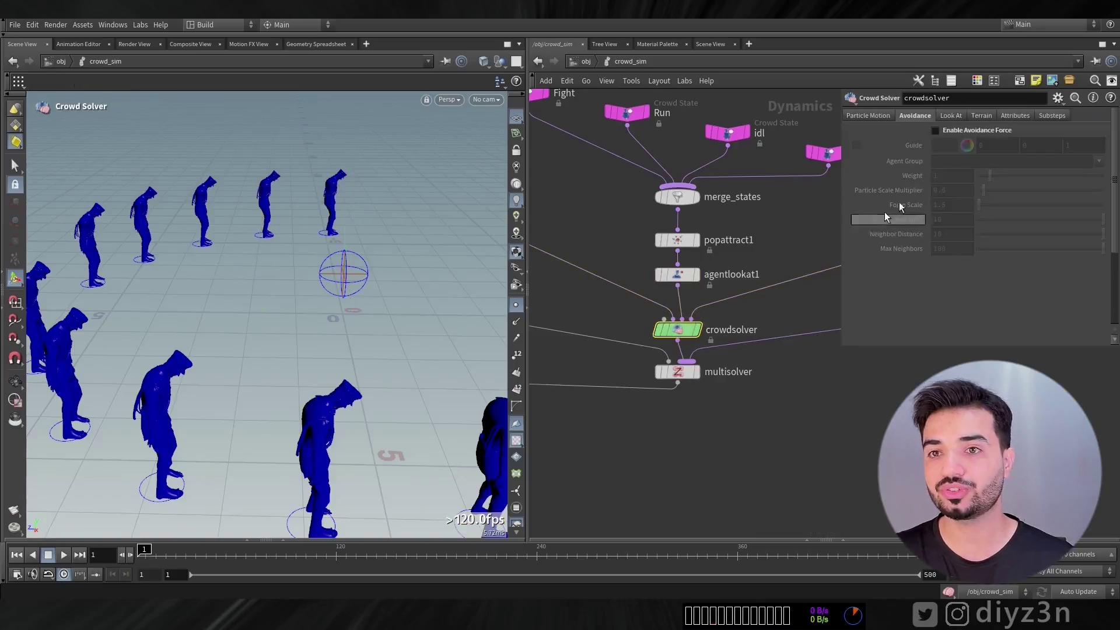
{"action": "left_click", "coordinate": [944, 117]}
{"action": "left_click", "coordinate": [950, 131]}
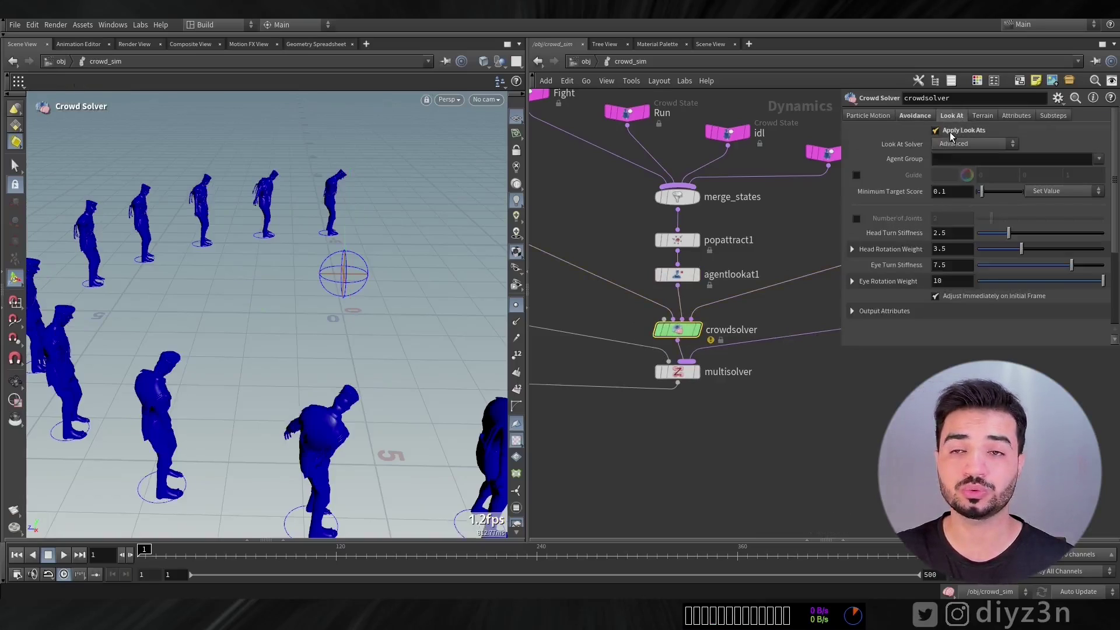
{"action": "key", "text": "Escape"}
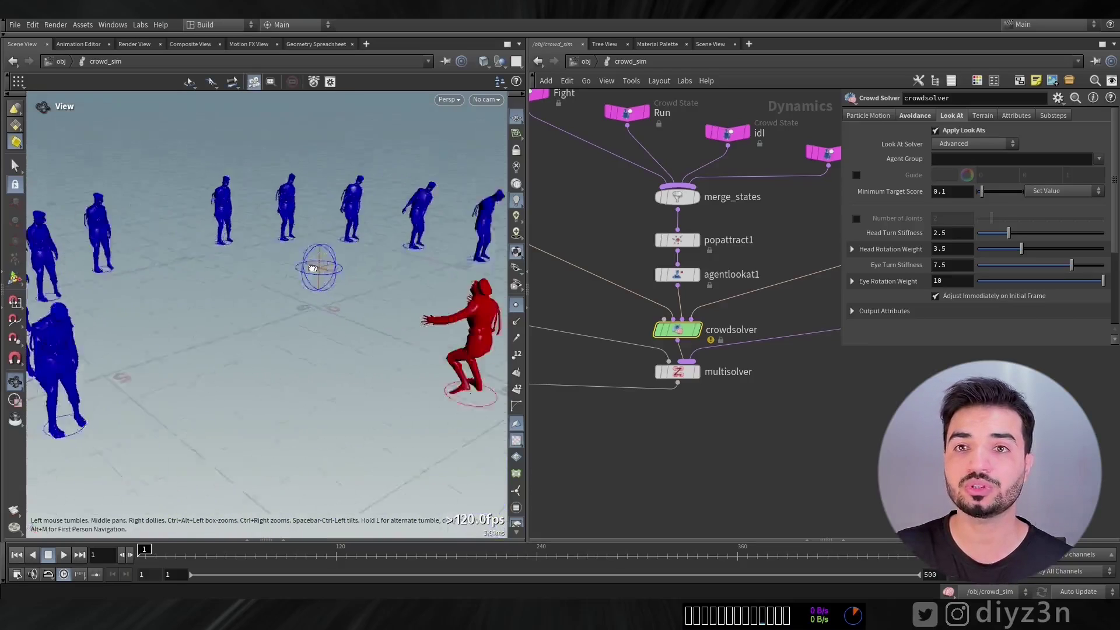
{"action": "middle_click_drag", "start_coordinate": [368, 265], "coordinate": [234, 257]}
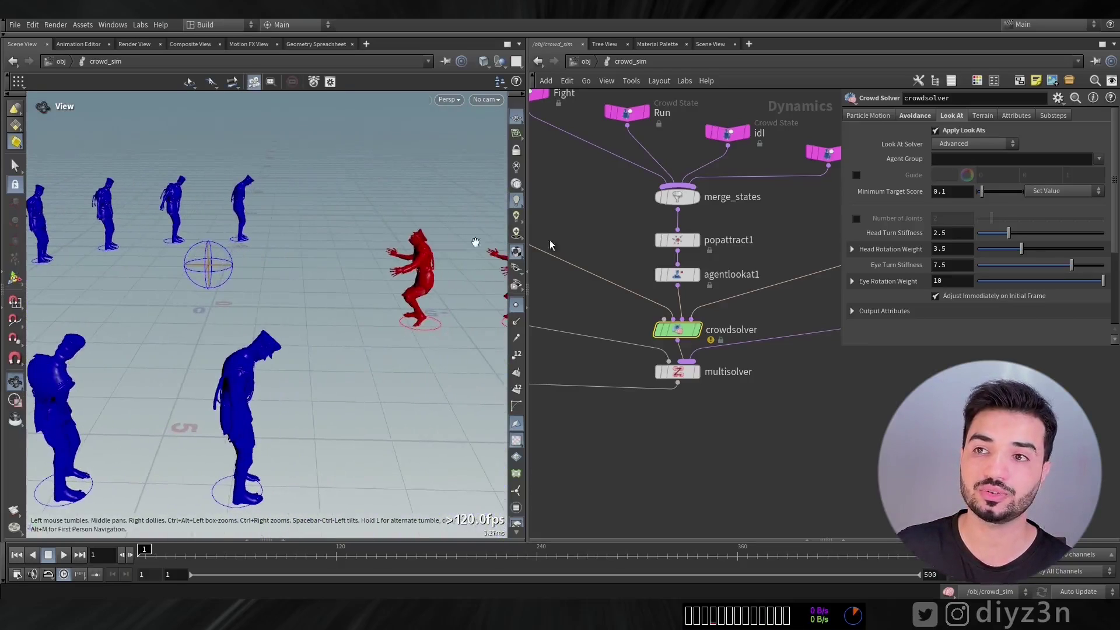
Step: Turn on the crowdsolver's look-at guide lines and color them green (0, 1, 0)
{"action": "left_click", "coordinate": [857, 175]}
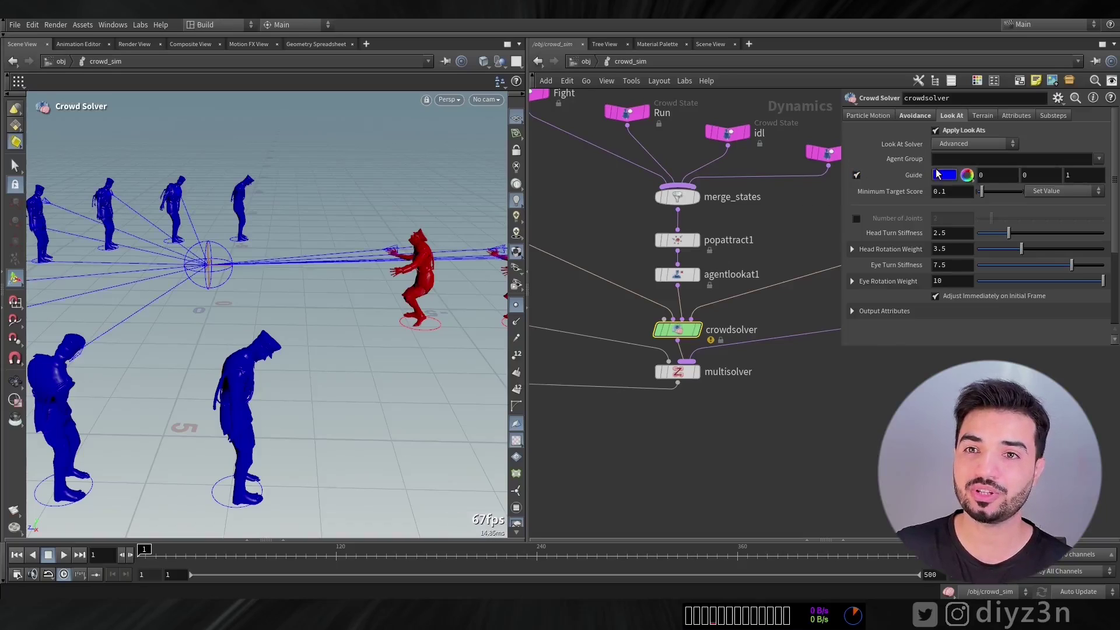
{"action": "left_click", "coordinate": [943, 174]}
{"action": "left_click", "coordinate": [967, 103]}
{"action": "left_click", "coordinate": [1099, 56]}
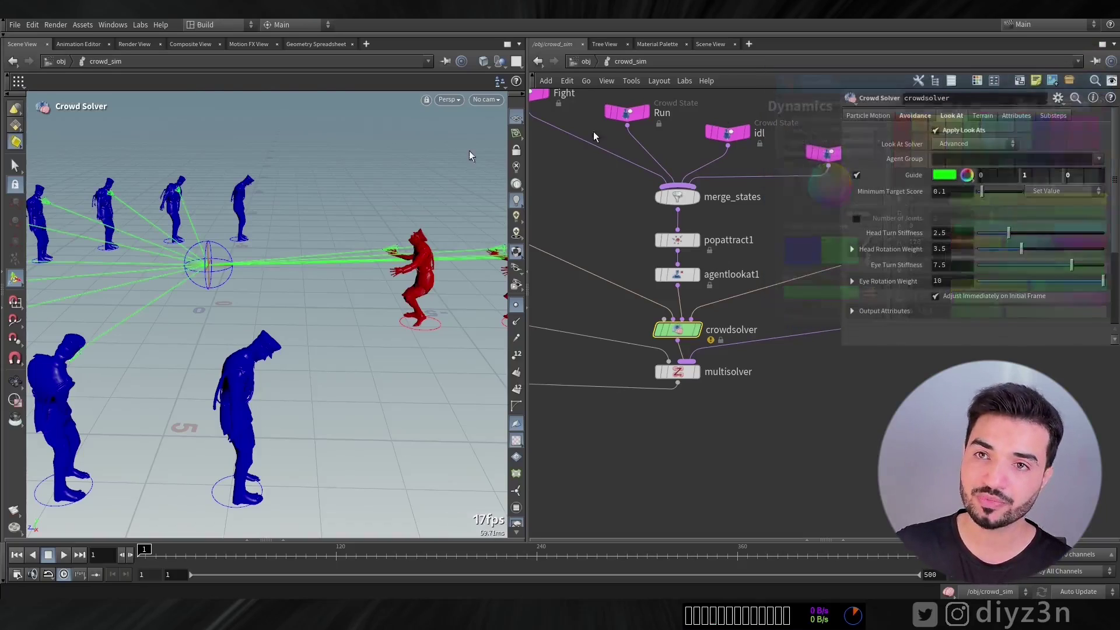
Step: Hide the agentlookat1 target marker in the viewport and move the target to about 0.93, 0.91, 1.68
{"action": "left_click_drag", "start_coordinate": [327, 216], "coordinate": [150, 285], "text": "alt"}
{"action": "middle_click_drag", "start_coordinate": [150, 286], "coordinate": [273, 173], "text": "alt"}
{"action": "right_click_drag", "start_coordinate": [273, 173], "coordinate": [214, 210], "text": "alt"}
{"action": "left_click", "coordinate": [208, 208]}
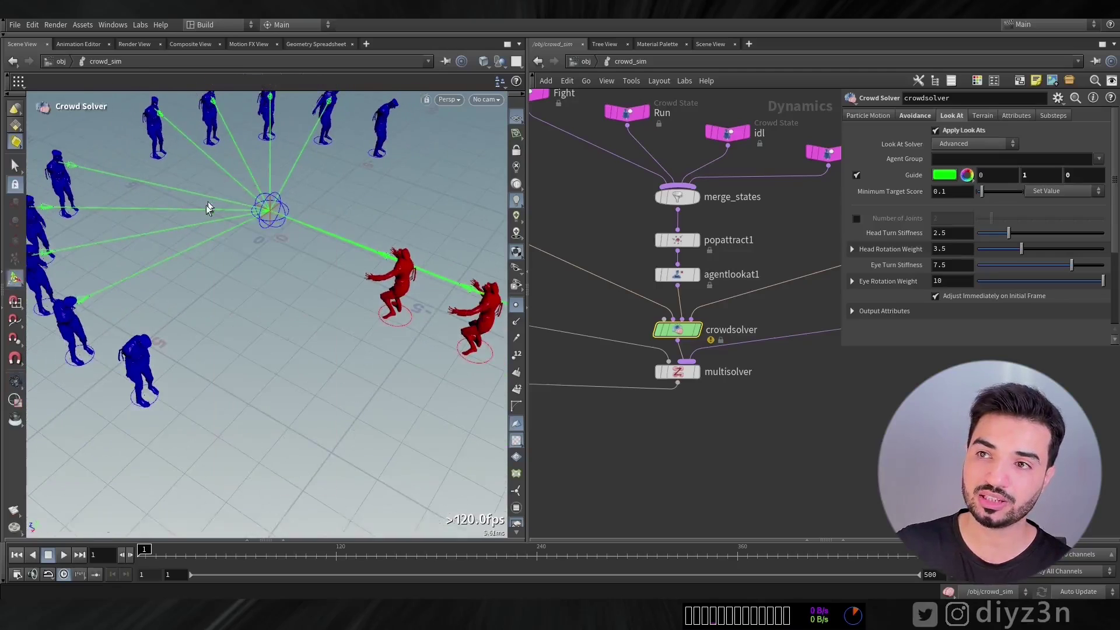
{"action": "left_click_drag", "start_coordinate": [209, 208], "coordinate": [239, 269], "text": "alt"}
{"action": "left_click", "coordinate": [665, 275]}
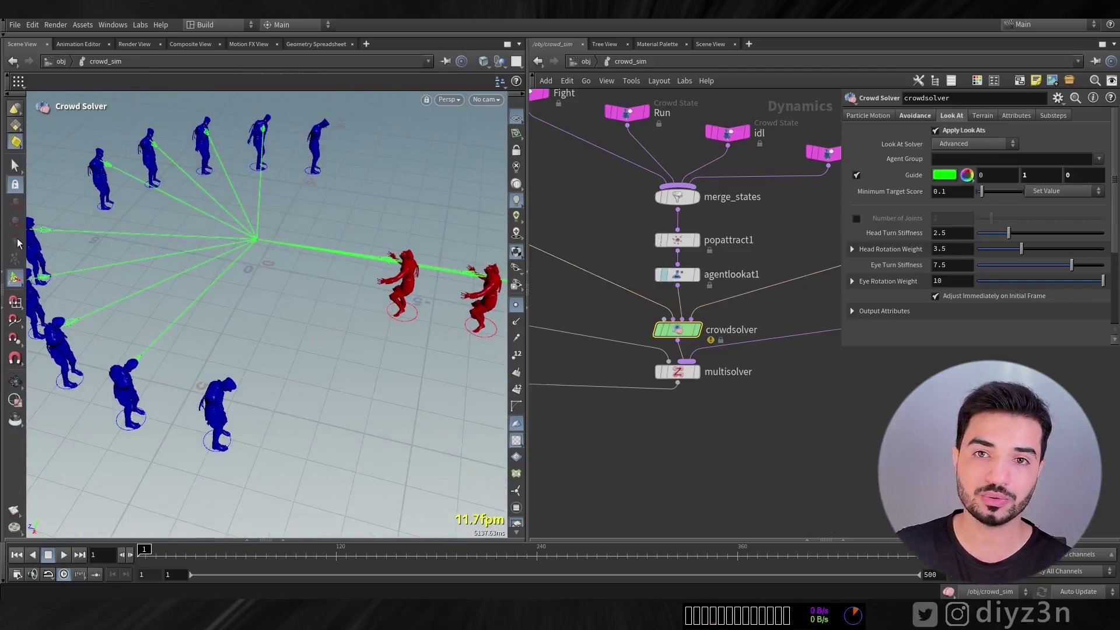
{"action": "left_click", "coordinate": [676, 275]}
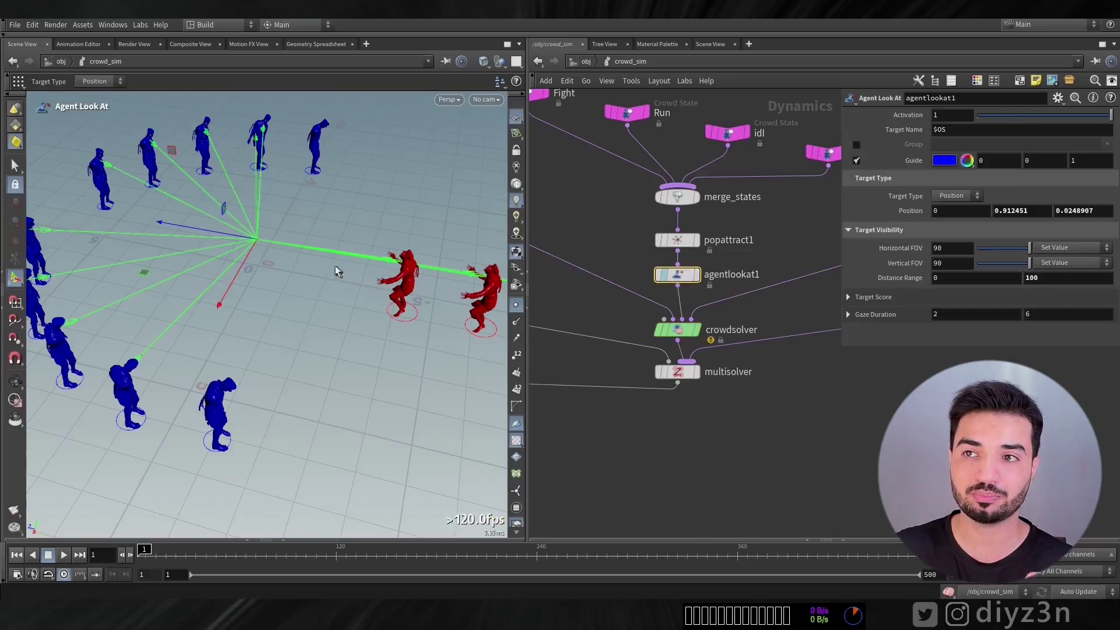
{"action": "left_click_drag", "start_coordinate": [229, 281], "coordinate": [178, 268]}
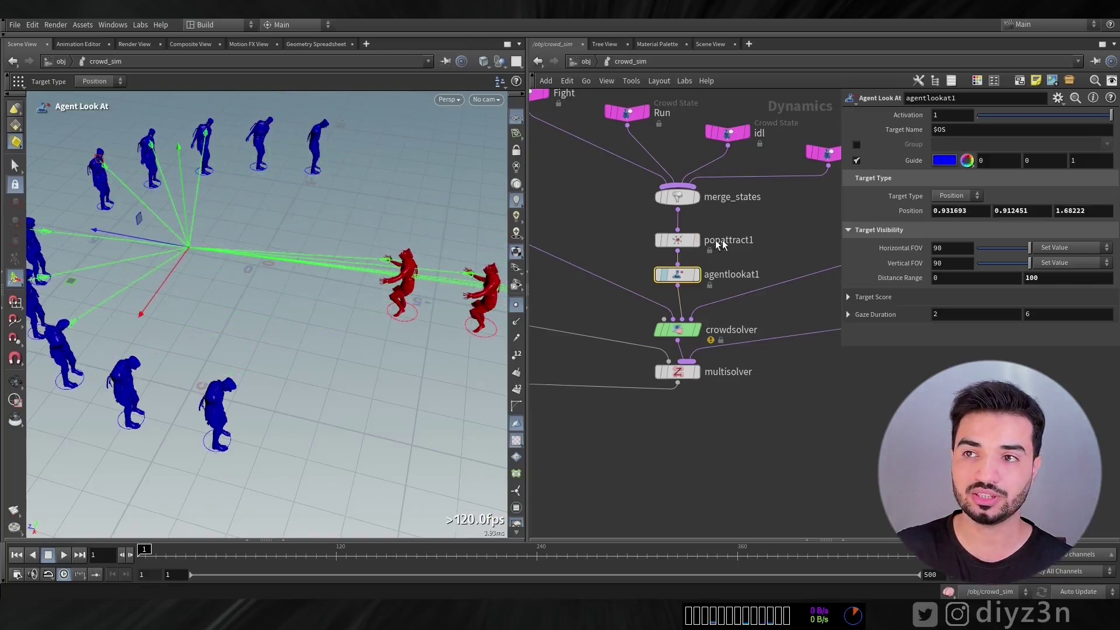
Step: Try the Object and Points target types on agentlookat1, and settle on Agents
{"action": "left_click", "coordinate": [946, 219]}
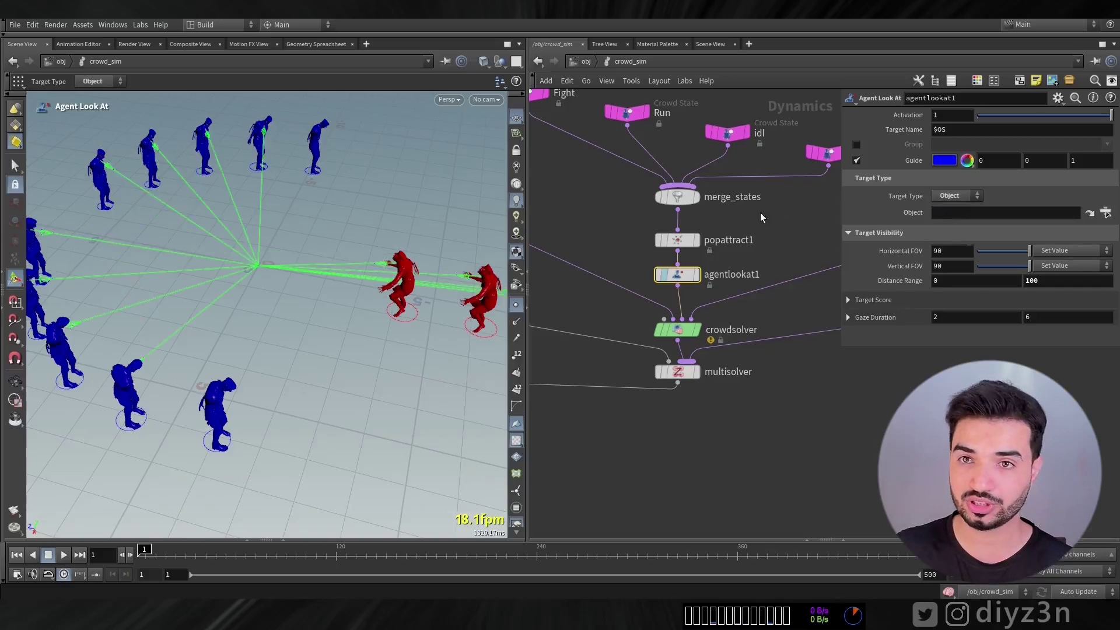
{"action": "left_click", "coordinate": [948, 231]}
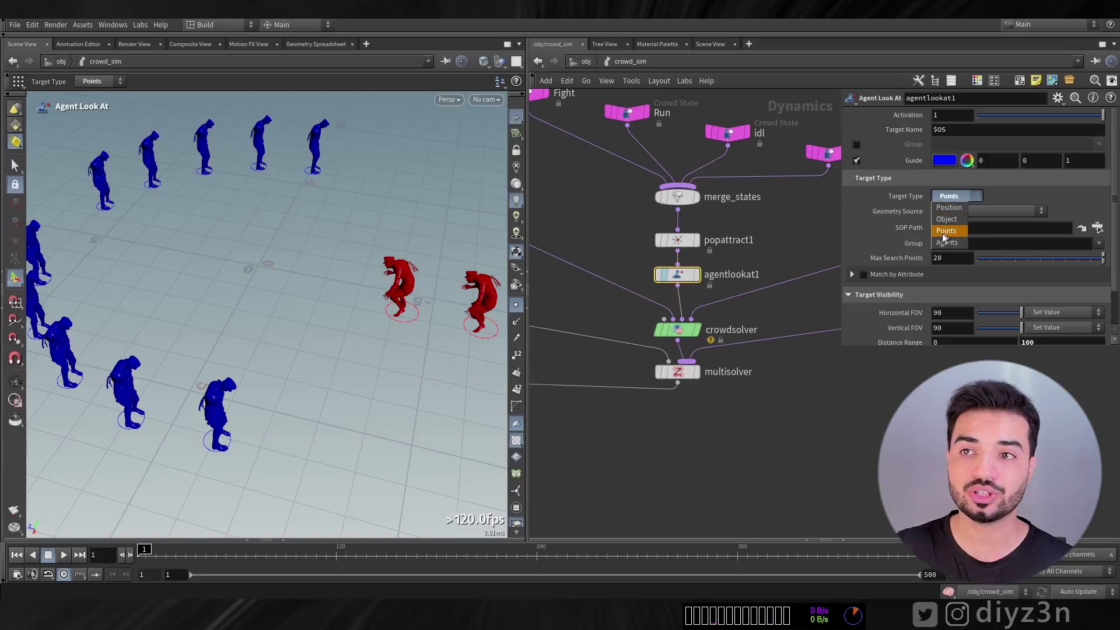
{"action": "left_click", "coordinate": [954, 245]}
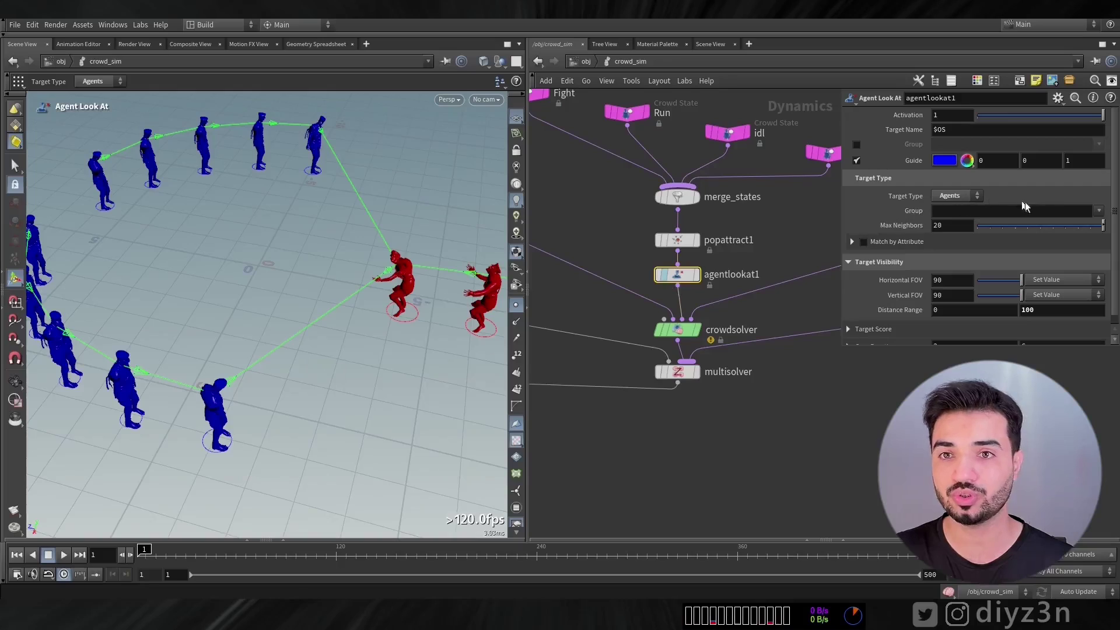
Step: Enable Match by Attribute for the agent targets of agentlookat1 and review the available agent attributes
{"action": "left_click", "coordinate": [851, 242]}
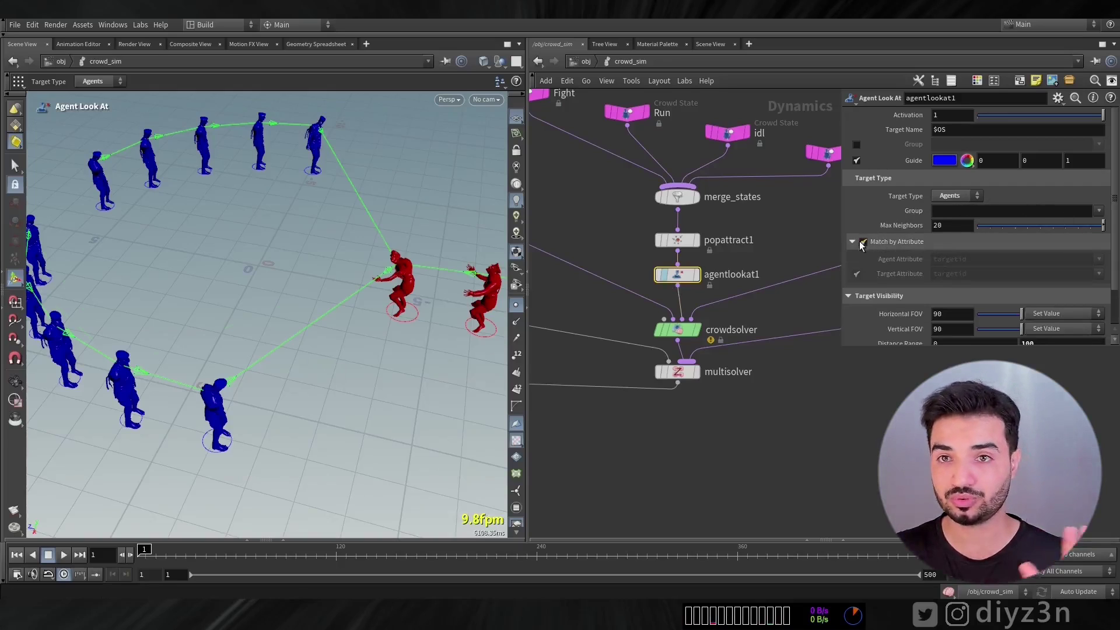
{"action": "left_click", "coordinate": [863, 242]}
{"action": "left_click", "coordinate": [1101, 259]}
{"action": "left_click", "coordinate": [1100, 259]}
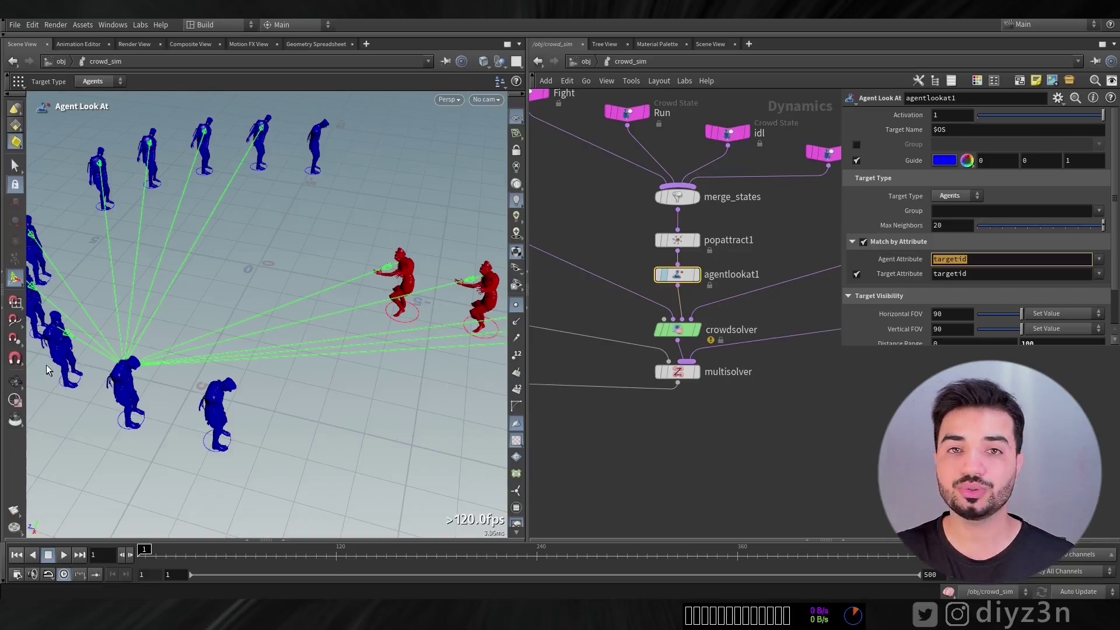
Step: Try Blue_id as the agent attribute, replace it with Red_id, and set the target attribute to Blue_id
{"action": "left_click", "coordinate": [1098, 260]}
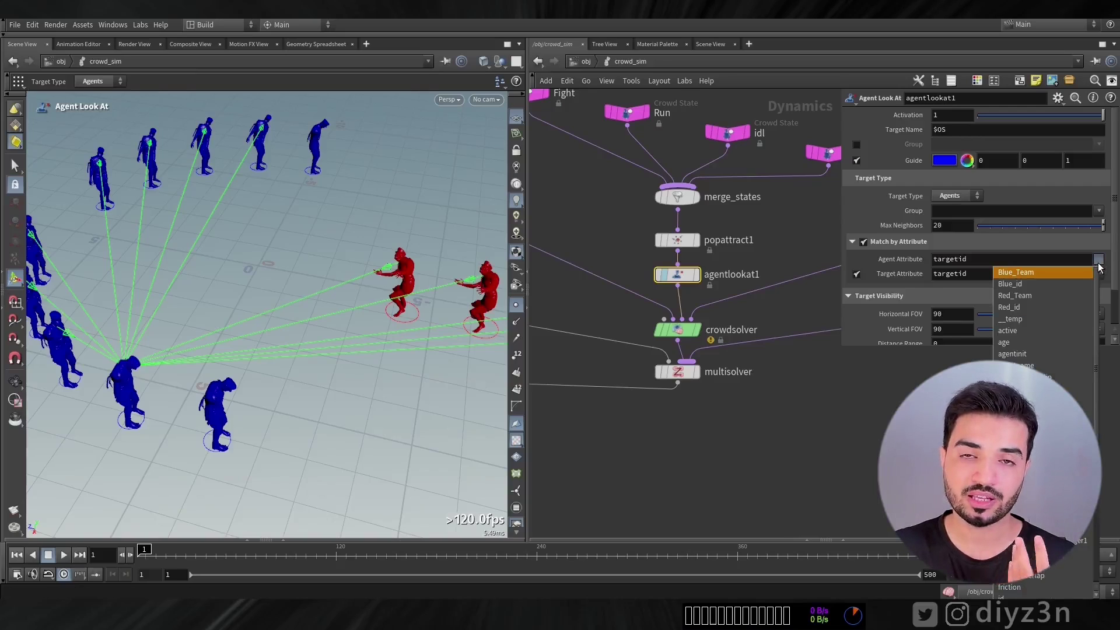
{"action": "left_click", "coordinate": [1046, 285]}
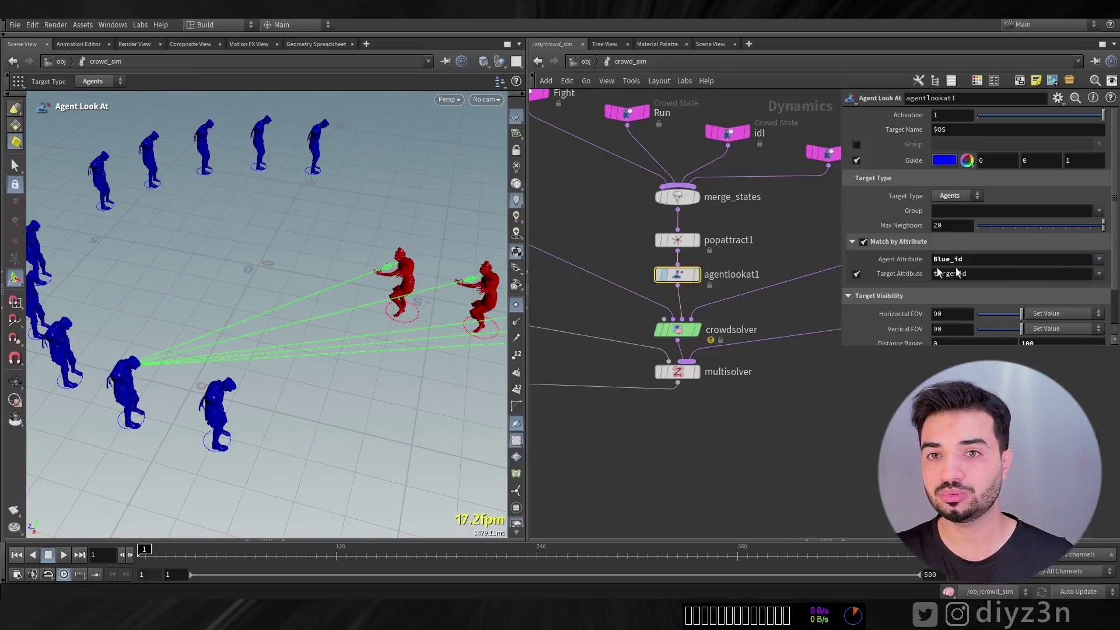
{"action": "left_click", "coordinate": [1098, 259]}
{"action": "left_click", "coordinate": [1022, 312]}
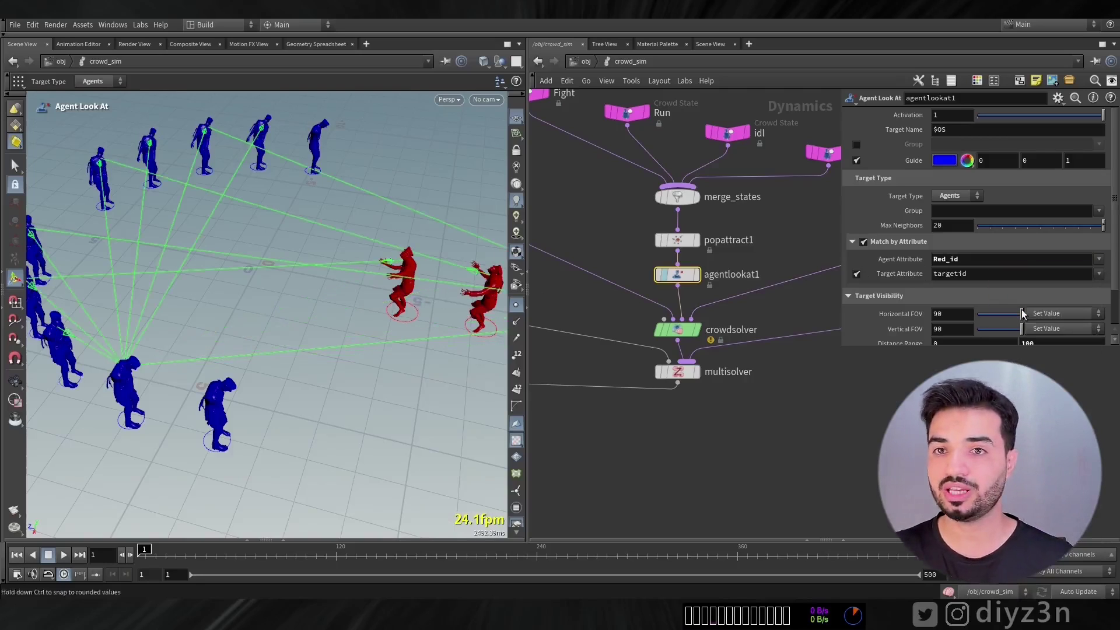
{"action": "left_click", "coordinate": [1098, 274]}
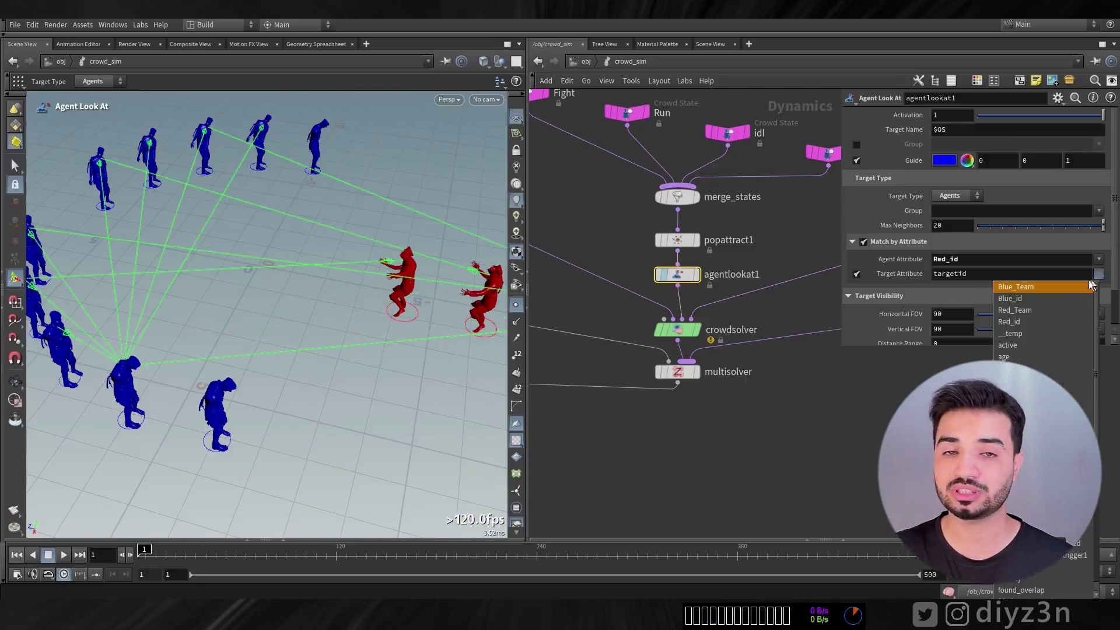
{"action": "left_click", "coordinate": [1034, 299]}
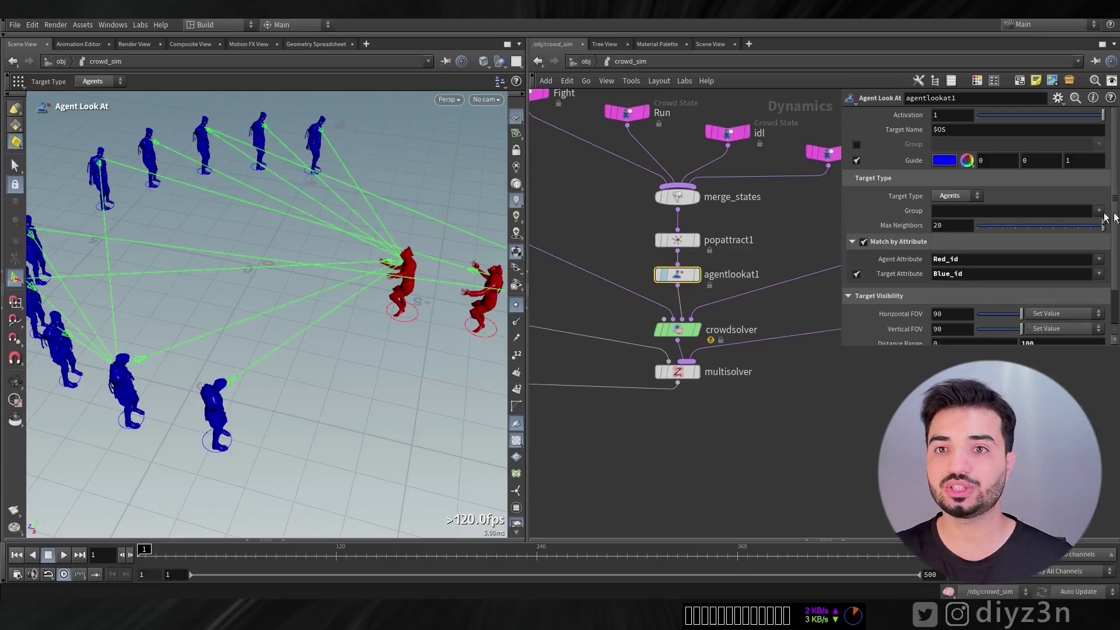
Step: Set the maximum distance range of the agentlookat1 target visibility to 10
{"action": "scroll", "coordinate": [1107, 217], "scroll_direction": "down", "scroll_amount": 3}
{"action": "left_click", "coordinate": [1060, 304]}
{"action": "type", "text": "10"}
{"action": "key", "text": "Return"}
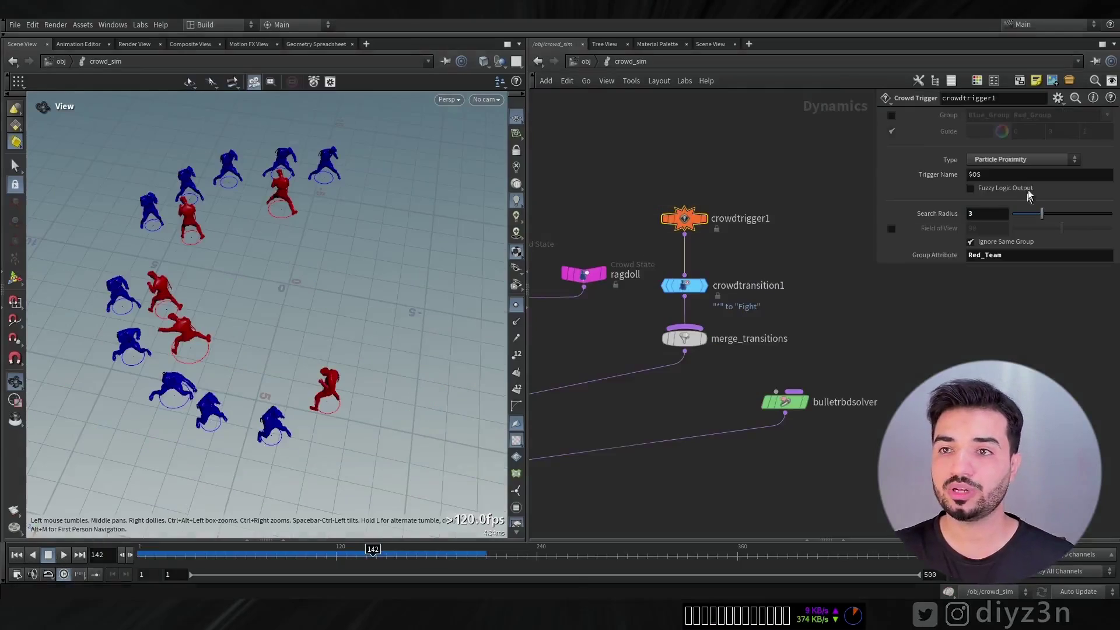
Step: Change the crowdtrigger1 type to Look At Target with agentlookat1 as the target name, and play the simulation
{"action": "left_click", "coordinate": [1021, 160]}
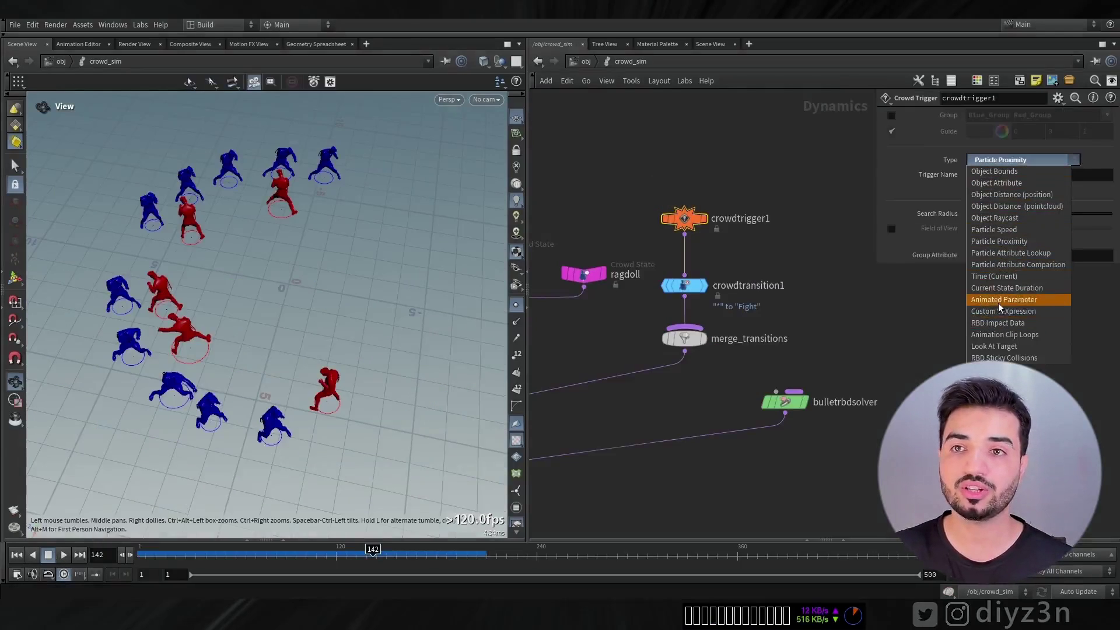
{"action": "left_click", "coordinate": [1045, 345]}
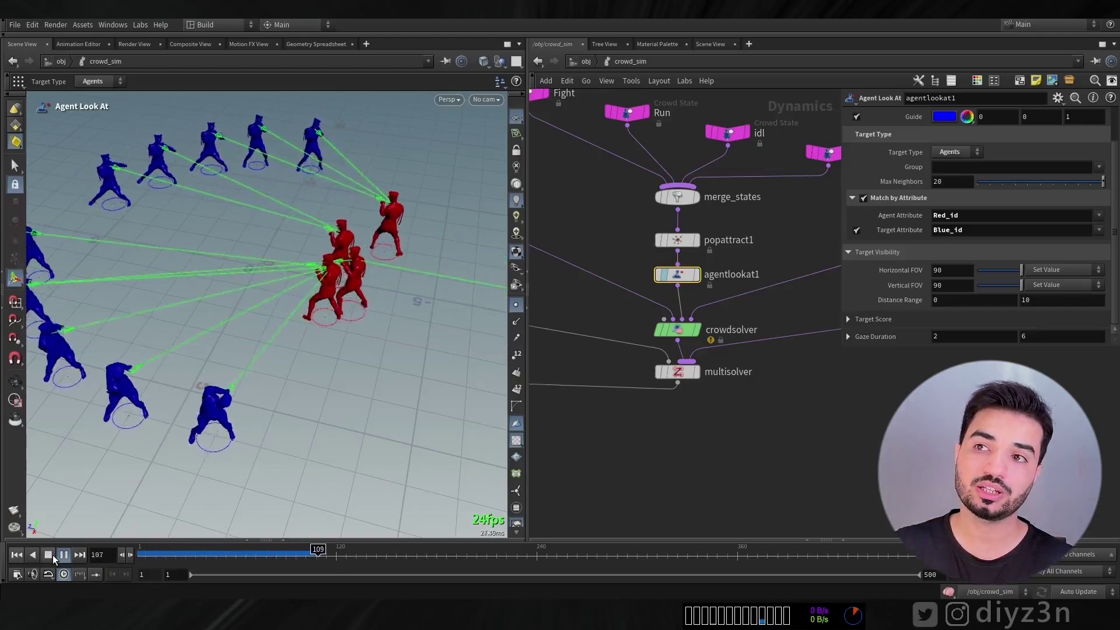
{"action": "left_click", "coordinate": [52, 555]}
{"action": "key", "text": "Escape"}
Step: Review the look-at settings of crowdtrigger1 and scrub the simulation back to frame 89
{"action": "left_click_drag", "start_coordinate": [261, 395], "coordinate": [255, 417]}
{"action": "middle_click_drag", "start_coordinate": [793, 257], "coordinate": [548, 385]}
{"action": "left_click_drag", "start_coordinate": [631, 186], "coordinate": [688, 234]}
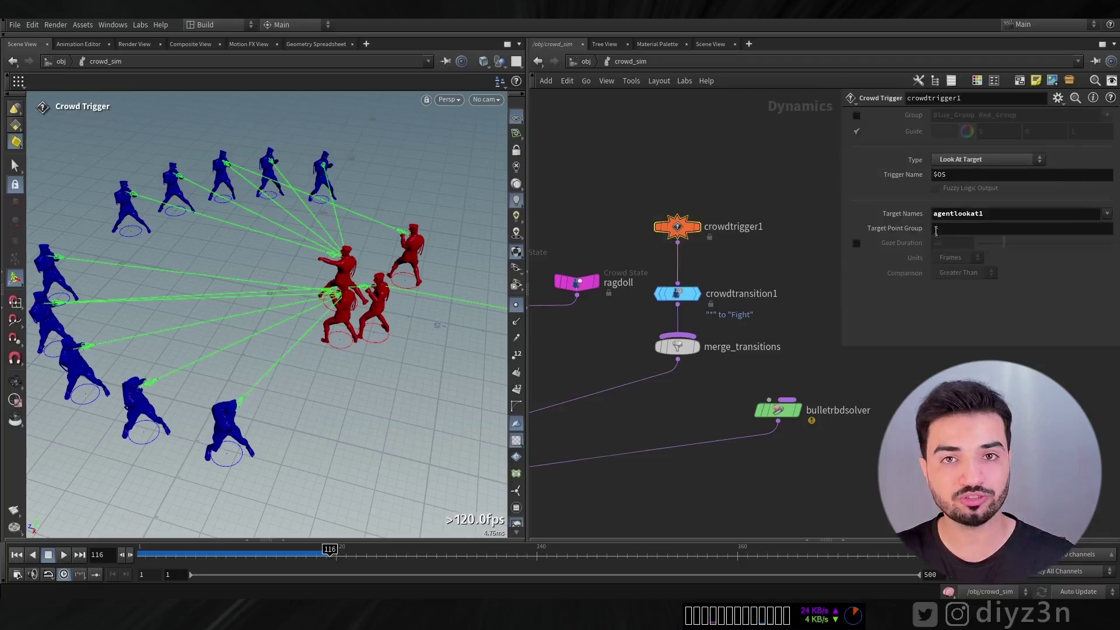
{"action": "left_click_drag", "start_coordinate": [169, 558], "coordinate": [283, 563]}
{"action": "middle_click_drag", "start_coordinate": [653, 253], "coordinate": [691, 237]}
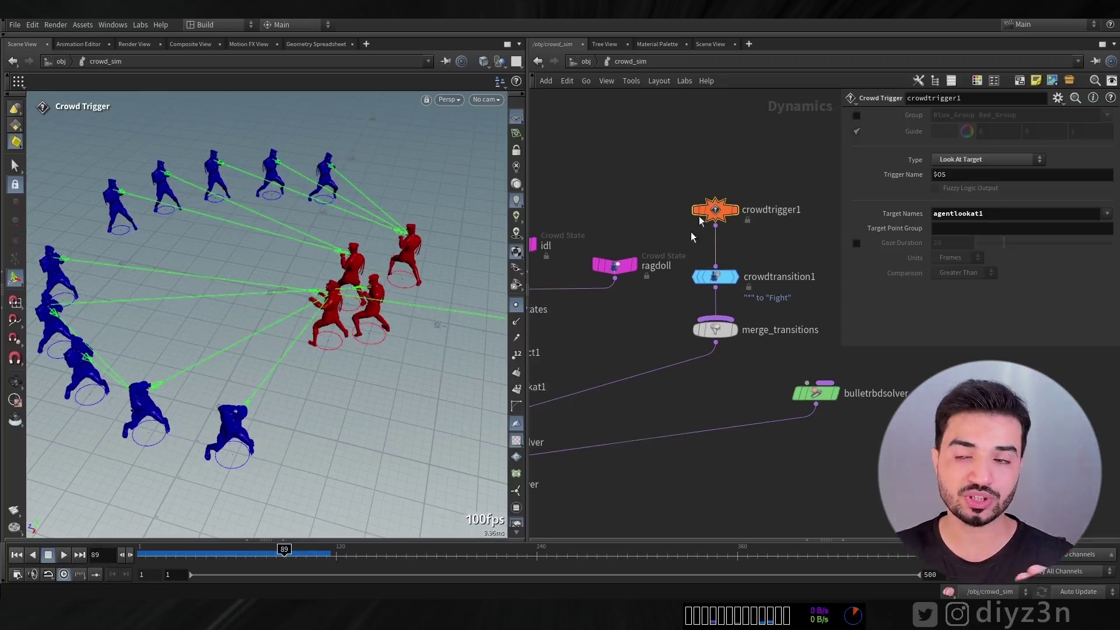
Step: Reduce the maximum distance range of agentlookat1 to 3
{"action": "middle_click_drag", "start_coordinate": [652, 332], "coordinate": [775, 300]}
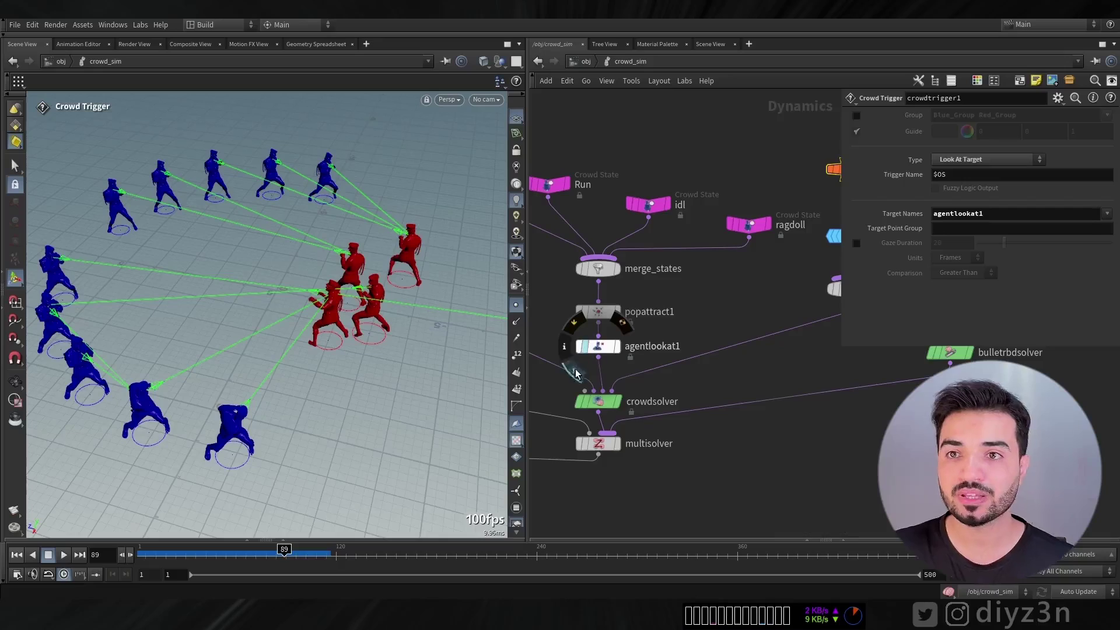
{"action": "left_click", "coordinate": [606, 348]}
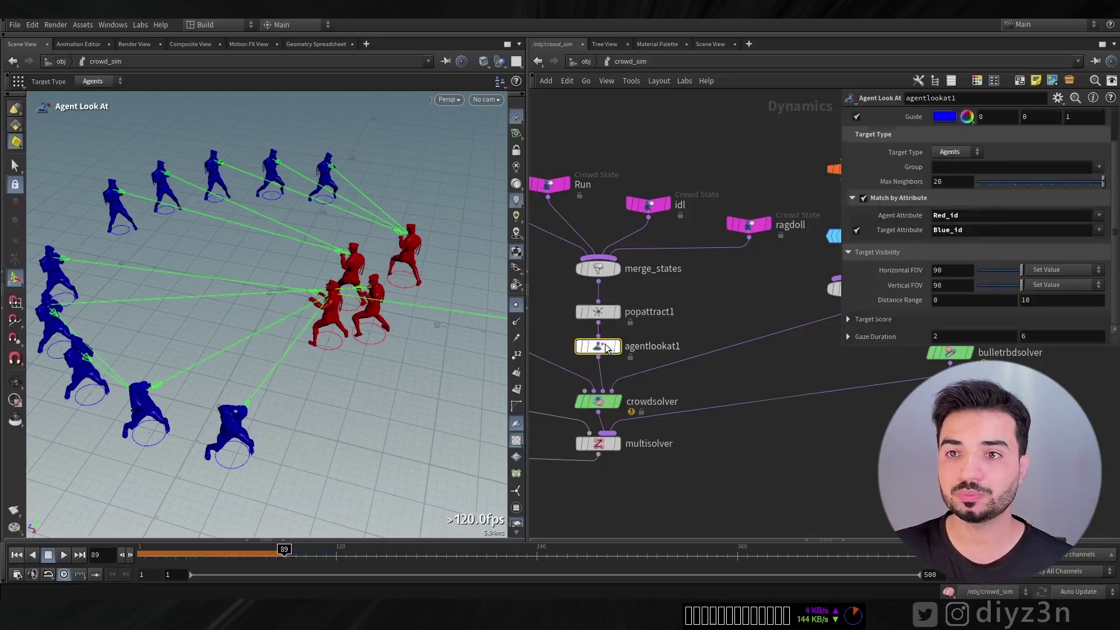
{"action": "left_click", "coordinate": [1055, 301]}
{"action": "type", "text": "3"}
{"action": "key", "text": "Return"}
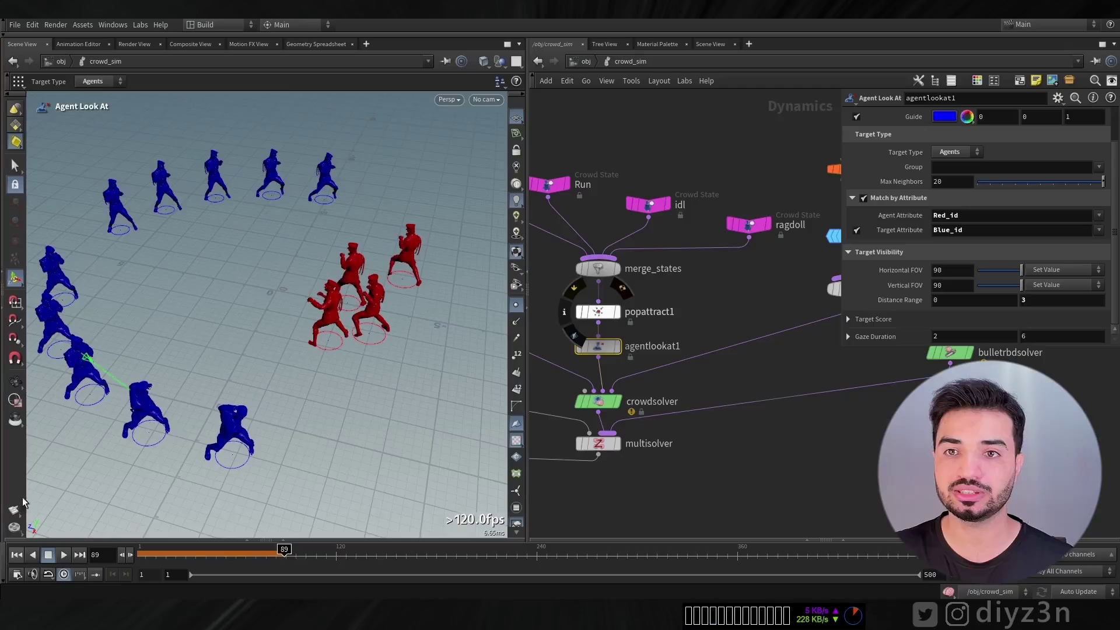
Step: Play the simulation from the first frame to about frame 254 to check when the agents look and fight
{"action": "left_click", "coordinate": [16, 555]}
{"action": "left_click", "coordinate": [64, 555]}
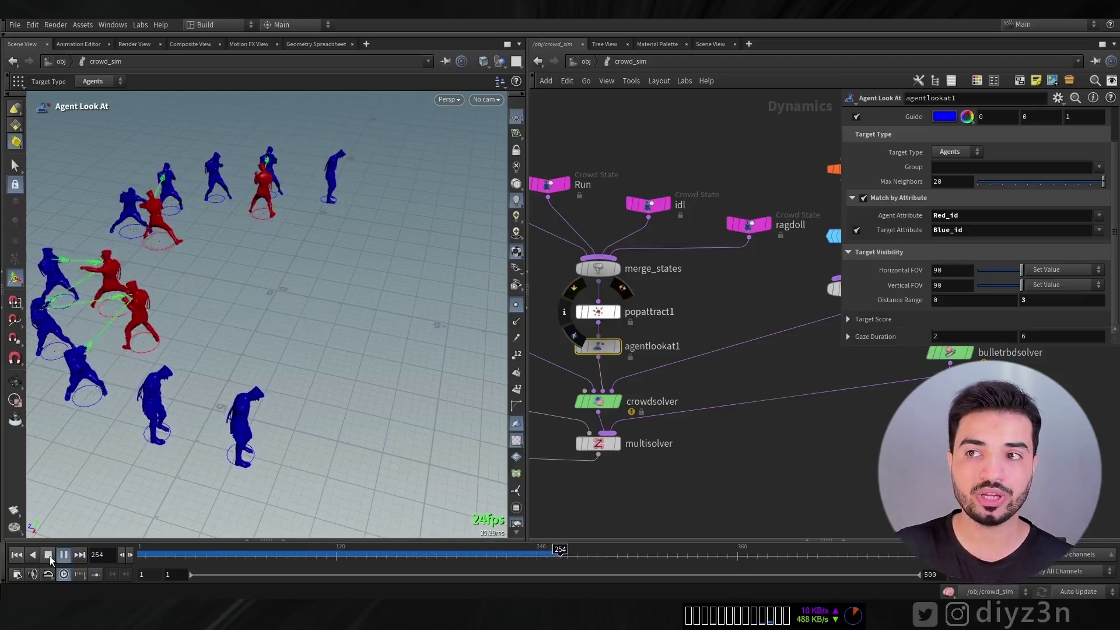
{"action": "left_click", "coordinate": [49, 555]}
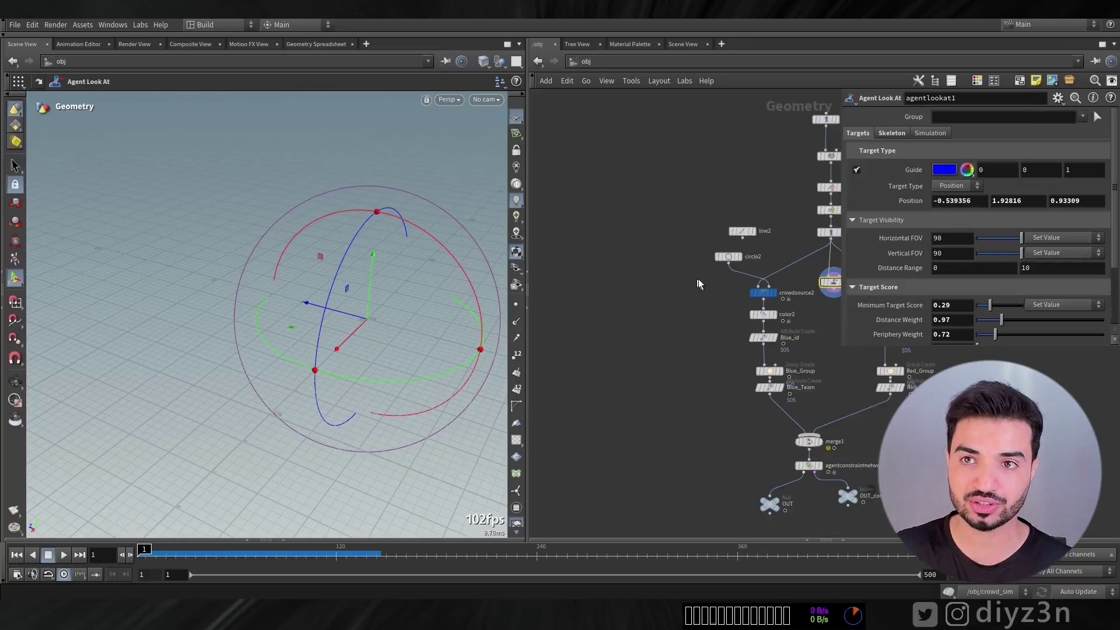
Step: Review the blue and red crowd source nodes in geo1 and replay the crowd simulation
{"action": "left_click", "coordinate": [763, 292]}
{"action": "middle_click_drag", "start_coordinate": [814, 210], "coordinate": [642, 199]}
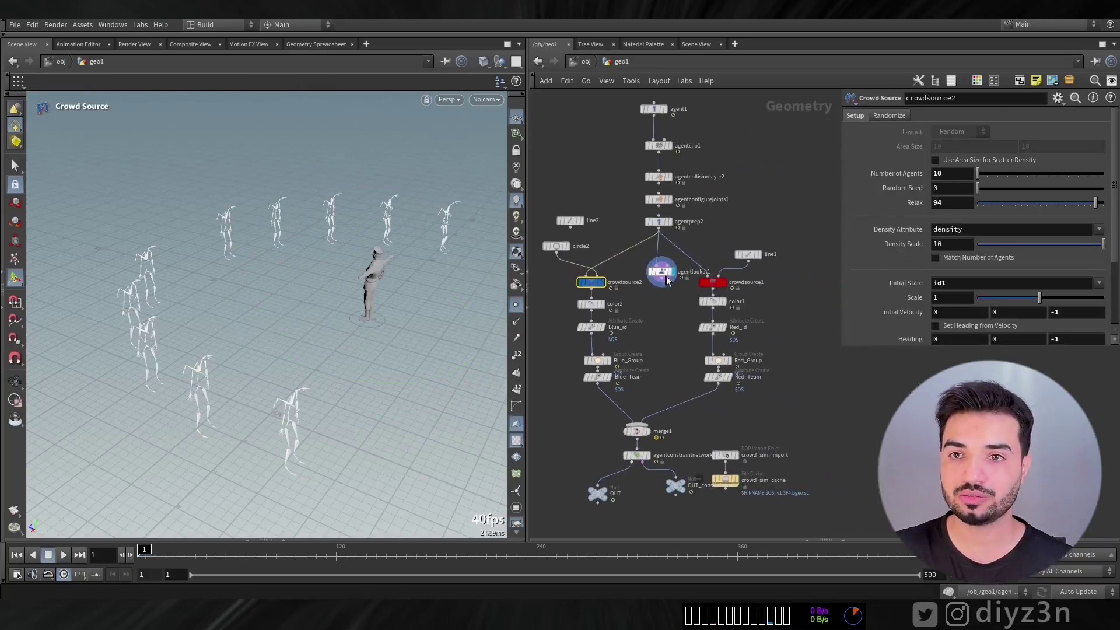
{"action": "left_click", "coordinate": [716, 284]}
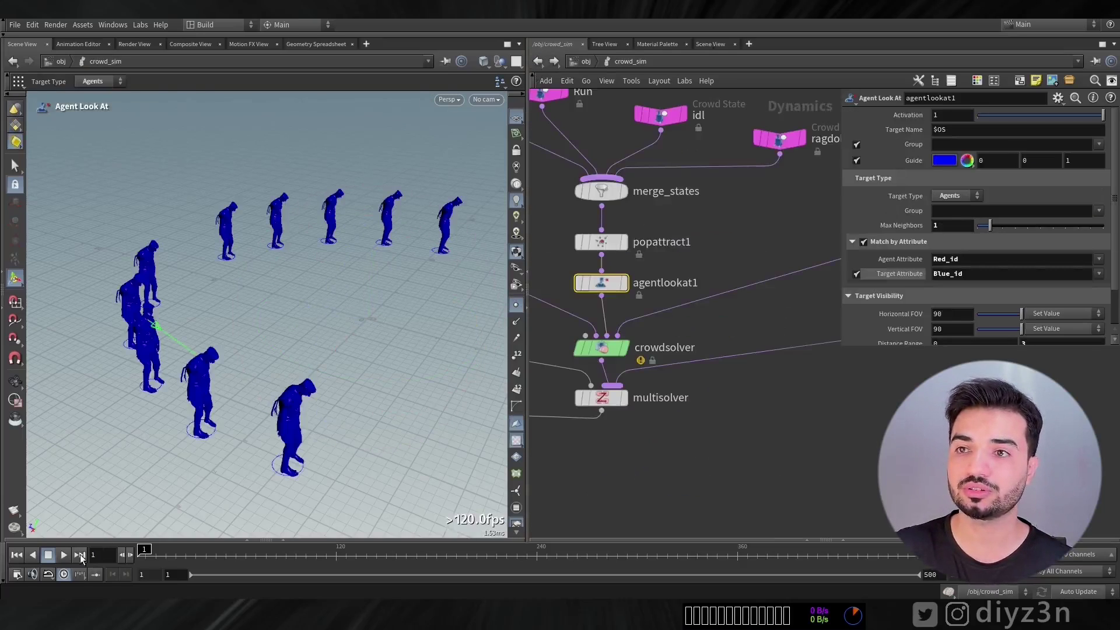
{"action": "left_click", "coordinate": [48, 558]}
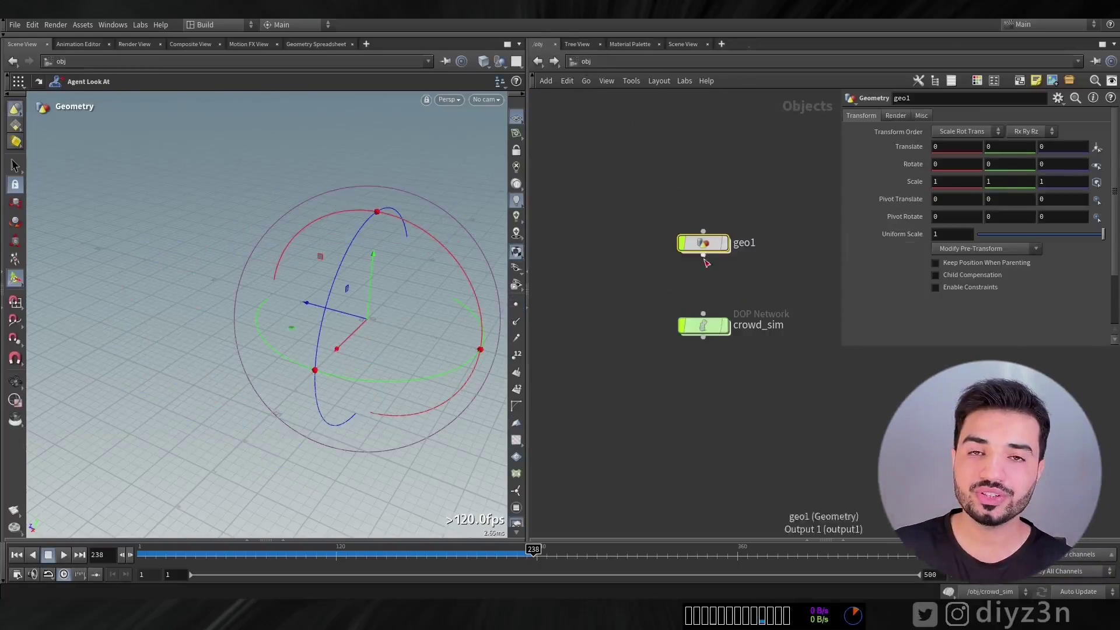
Step: Try mixamorig:Spine1 as the Head joint of agentprep2 in geo1
{"action": "double_click", "coordinate": [703, 243]}
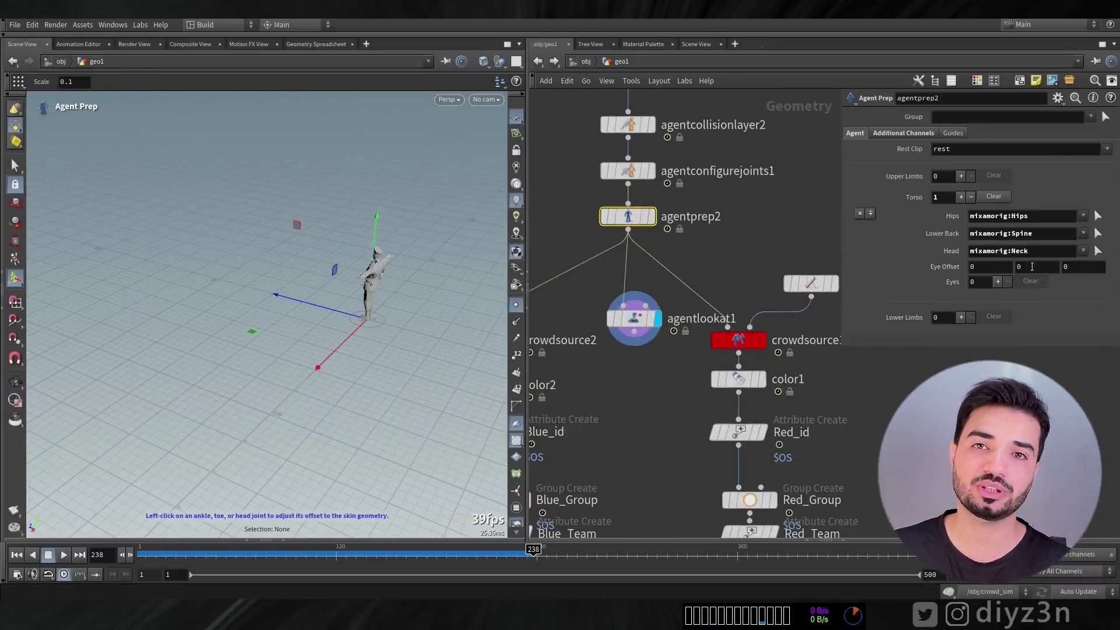
{"action": "left_click", "coordinate": [1096, 252]}
{"action": "key", "text": "Return"}
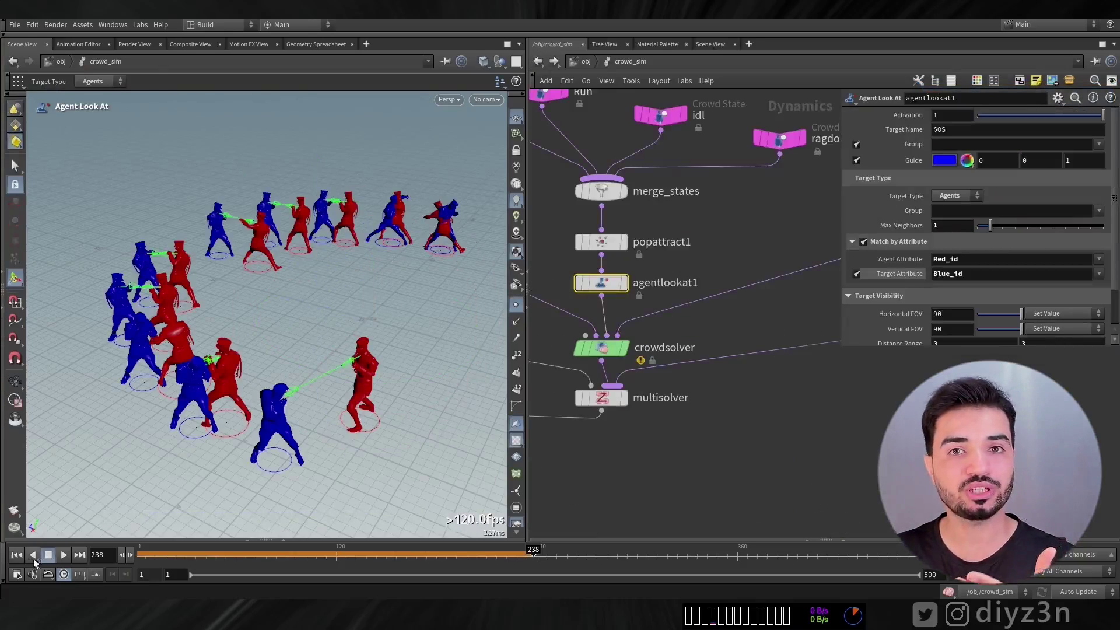
Step: Replay the crowd simulation to about frame 98 to examine how the agents turn toward each other
{"action": "left_click", "coordinate": [47, 555]}
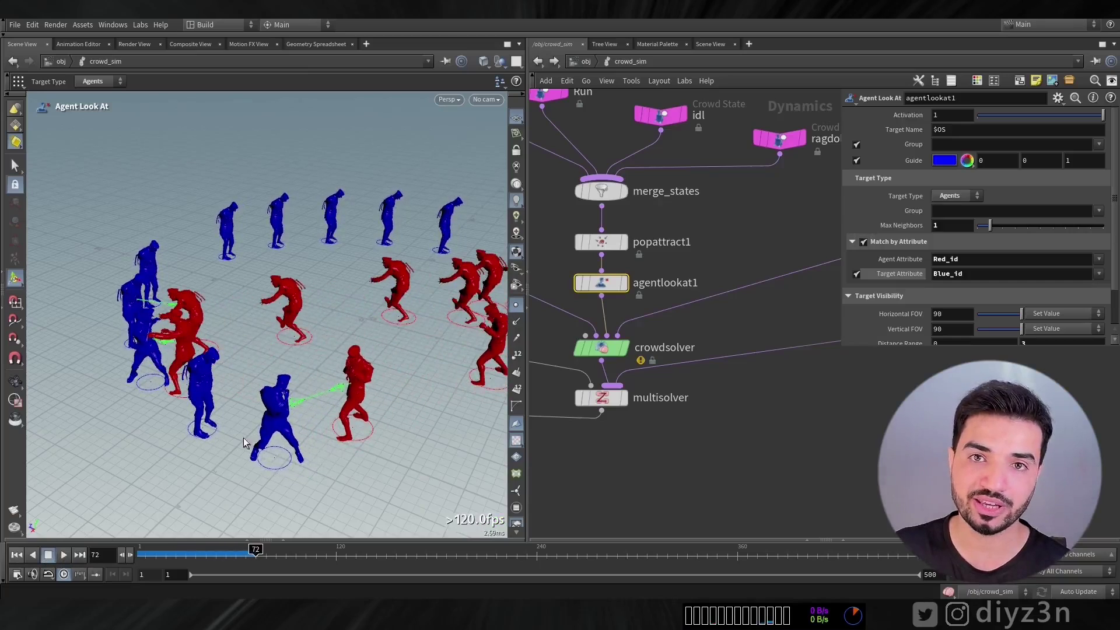
{"action": "left_click", "coordinate": [61, 559]}
{"action": "left_click", "coordinate": [48, 554]}
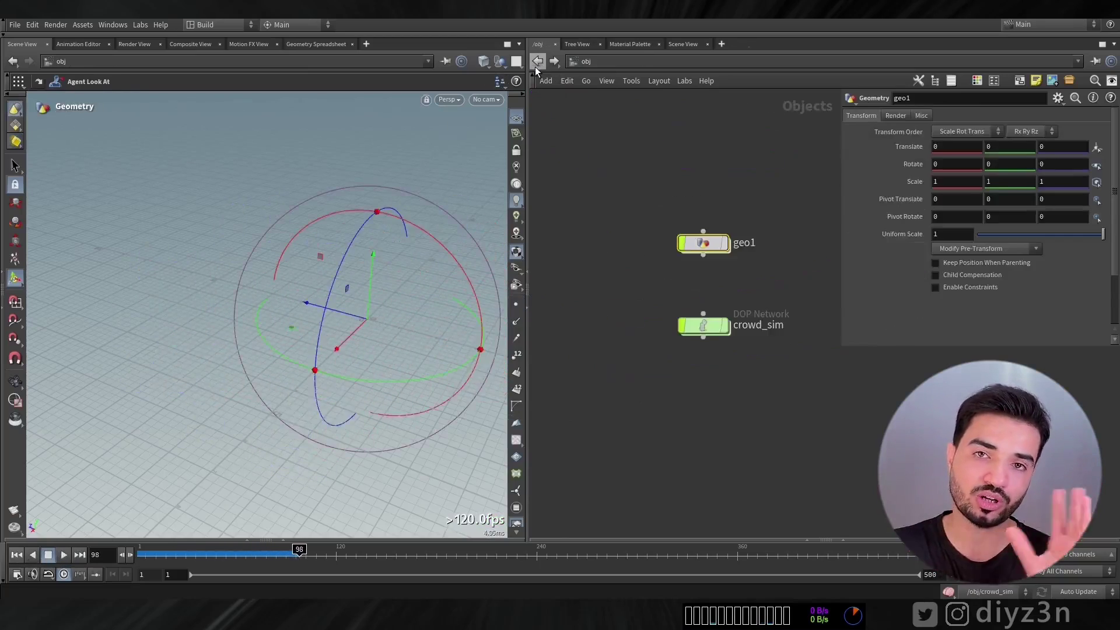
Step: Set the Head joint of agentprep2 in geo1 to mixamorig:Hips
{"action": "left_click", "coordinate": [636, 219]}
{"action": "left_click", "coordinate": [1100, 261]}
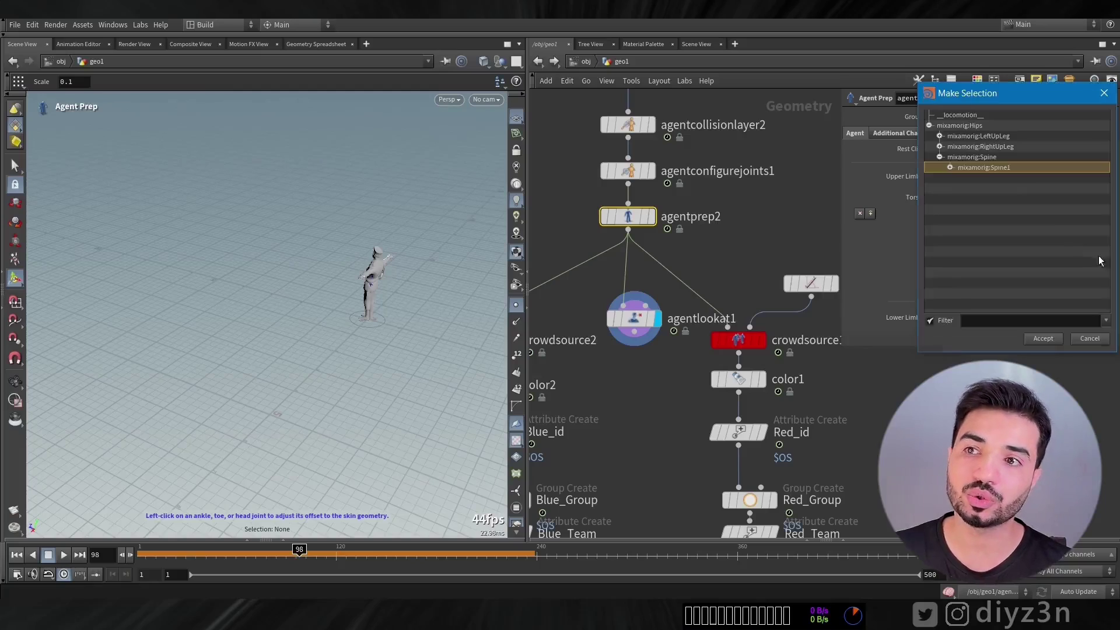
{"action": "left_click", "coordinate": [961, 125]}
{"action": "left_click", "coordinate": [1043, 339]}
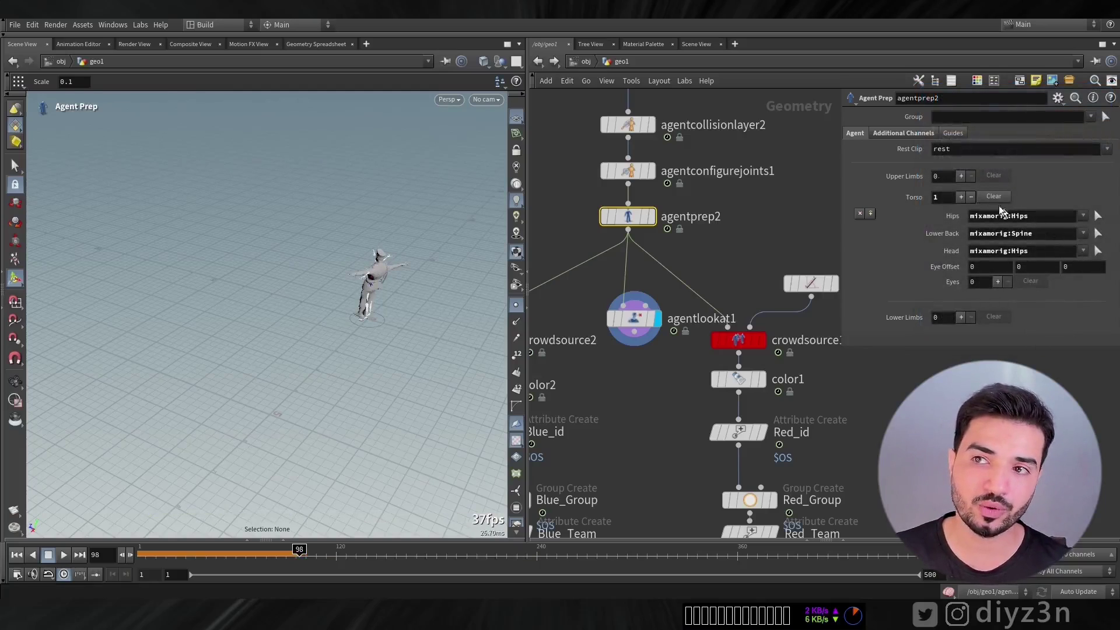
Step: Set the Lower Back joint of agentprep2 to mixamorig:Hips and reselect its Head joint
{"action": "left_click", "coordinate": [1096, 234]}
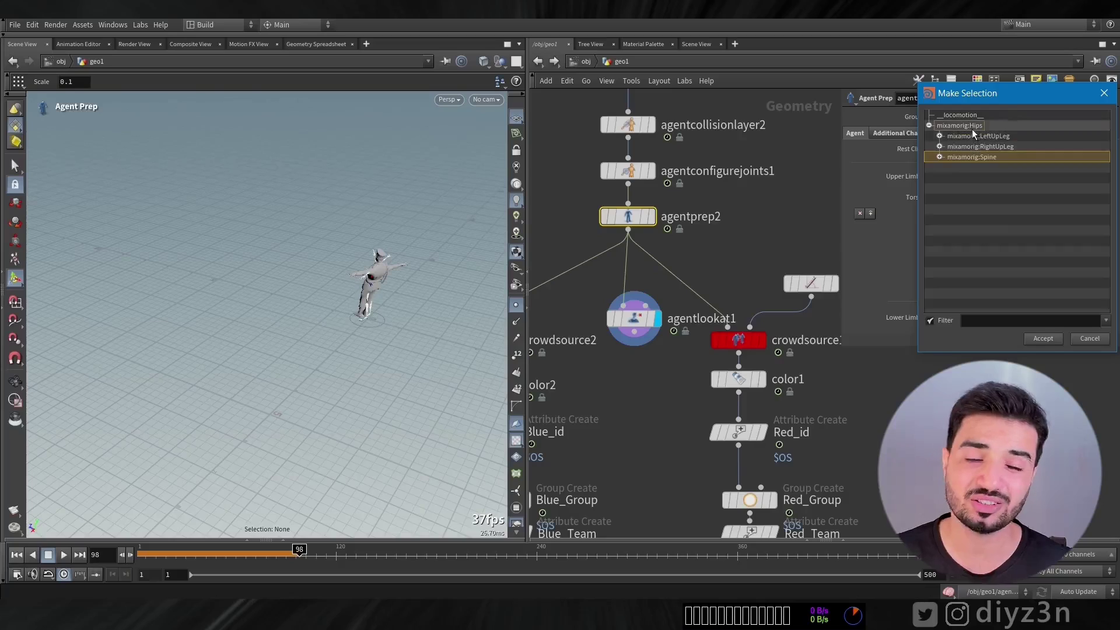
{"action": "left_click", "coordinate": [1047, 343]}
{"action": "left_click", "coordinate": [1097, 252]}
{"action": "left_click", "coordinate": [1043, 339]}
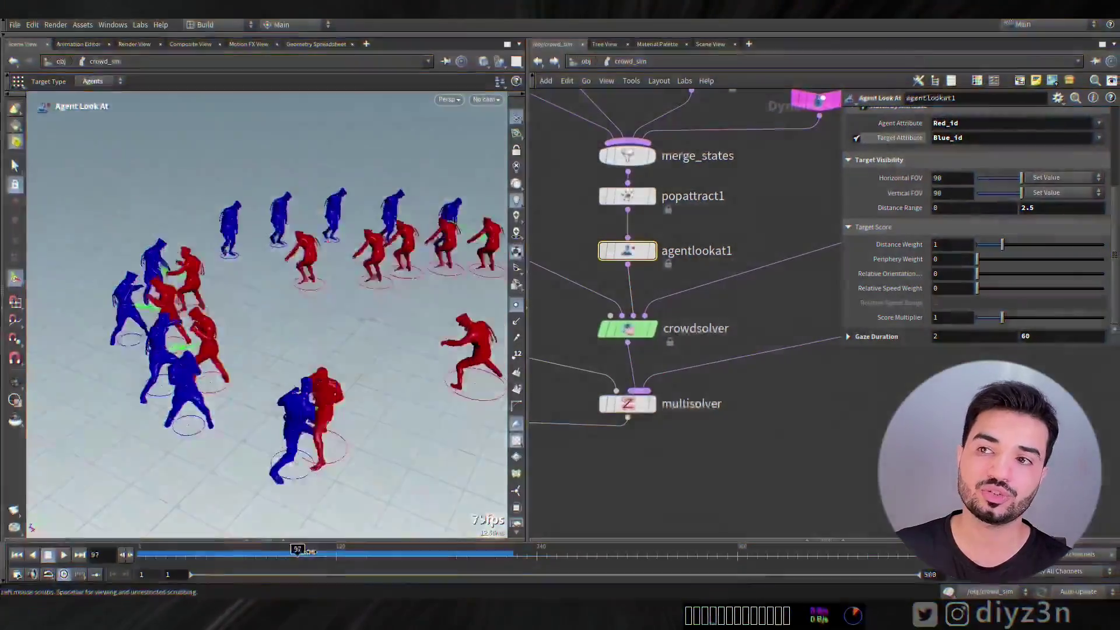
Step: Scrub through the crowd simulation to examine the paired red and blue agents, and return to the first frame
{"action": "left_click_drag", "start_coordinate": [344, 555], "coordinate": [363, 555]}
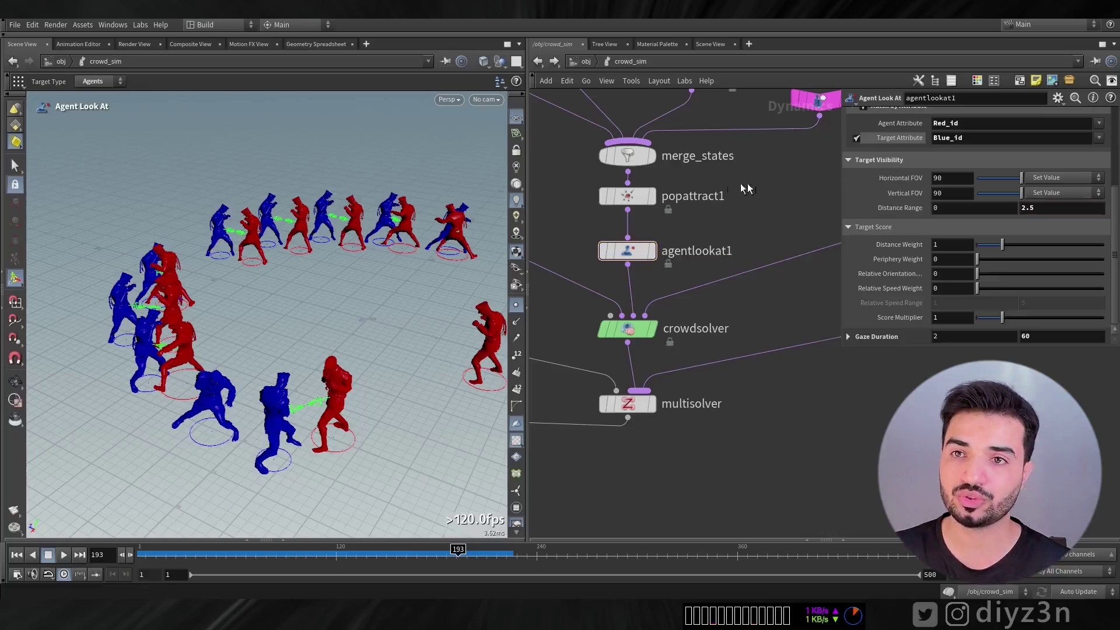
{"action": "middle_click_drag", "start_coordinate": [752, 207], "coordinate": [749, 218]}
{"action": "left_click", "coordinate": [217, 555]}
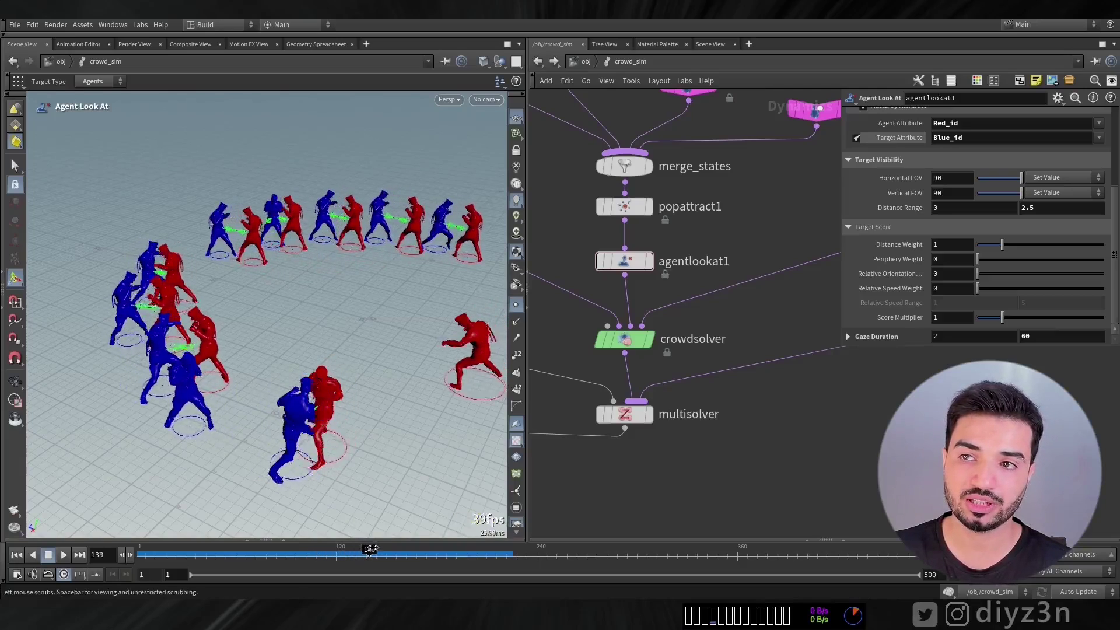
{"action": "left_click", "coordinate": [19, 554]}
Step: Duplicate the crowd trigger and transition into merge_transitions, set the new transition's output state to Run, and test the simulation
{"action": "middle_click_drag", "start_coordinate": [792, 309], "coordinate": [545, 440]}
{"action": "middle_click_drag", "start_coordinate": [833, 273], "coordinate": [749, 304]}
{"action": "left_click_drag", "start_coordinate": [707, 170], "coordinate": [745, 292]}
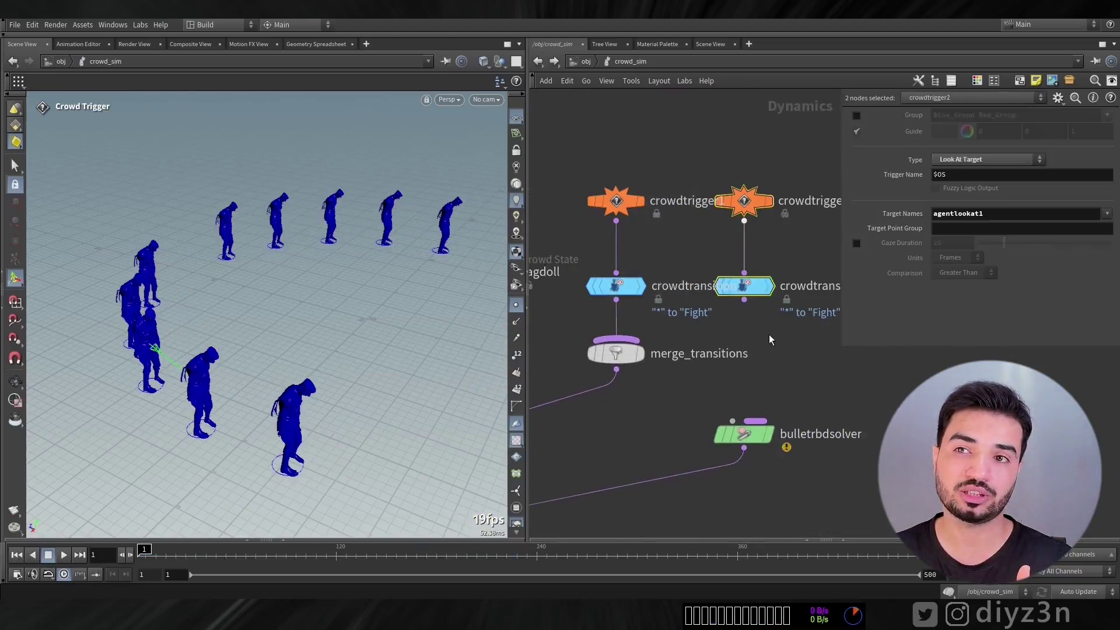
{"action": "left_click", "coordinate": [747, 290]}
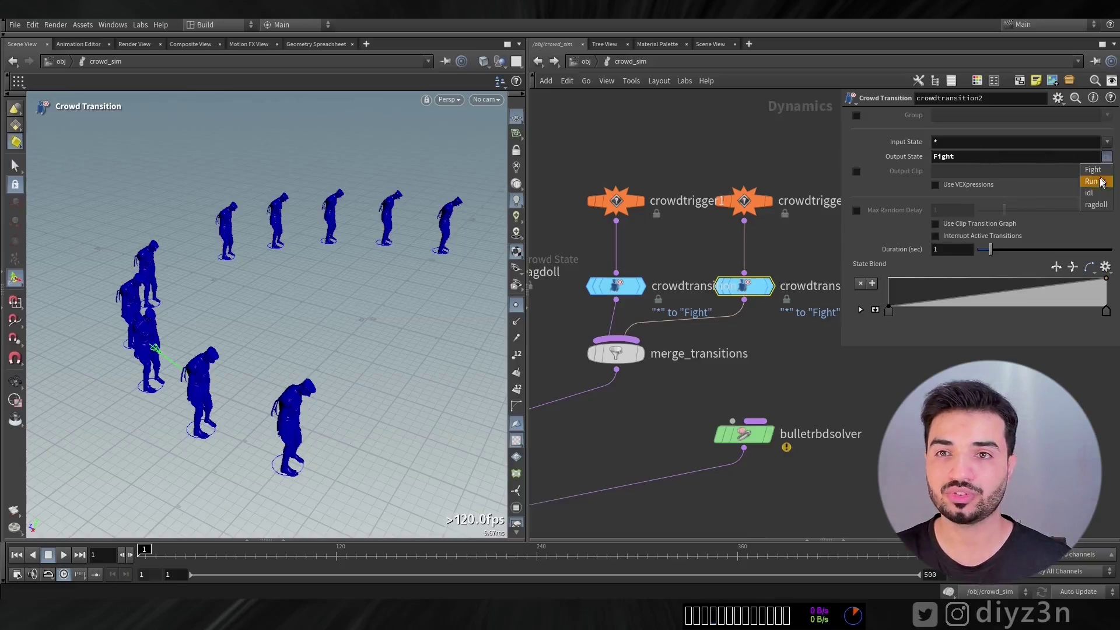
{"action": "left_click", "coordinate": [49, 555]}
{"action": "left_click", "coordinate": [16, 555]}
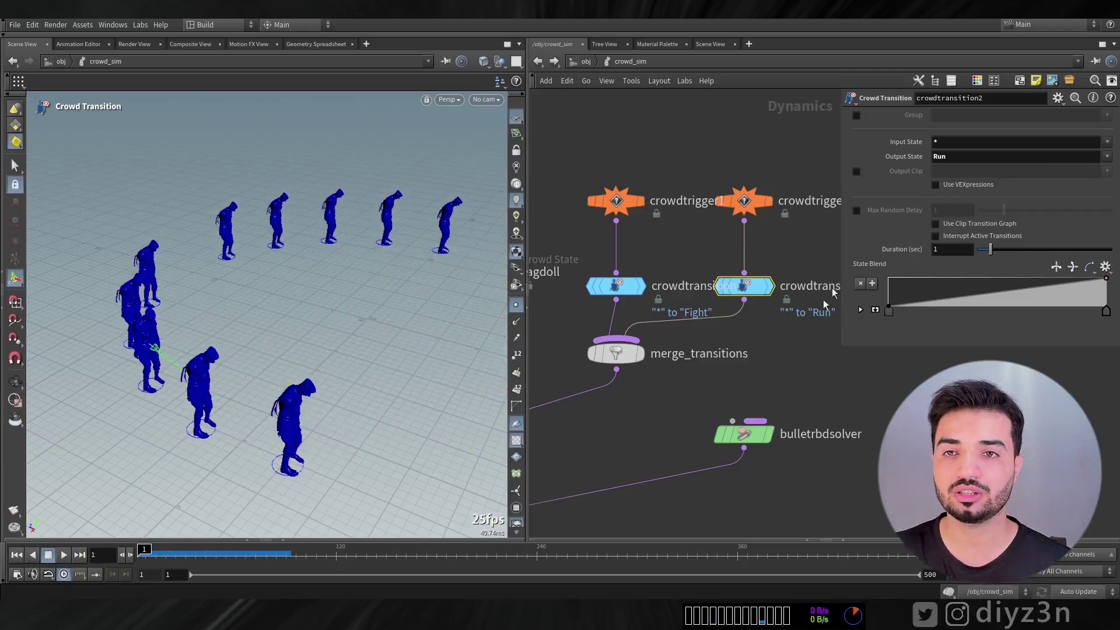
Step: Change the crowdtrigger2 type to Particle Proximity, play the simulation to about frame 98, and rewind it
{"action": "left_click", "coordinate": [747, 211]}
{"action": "left_click", "coordinate": [986, 159]}
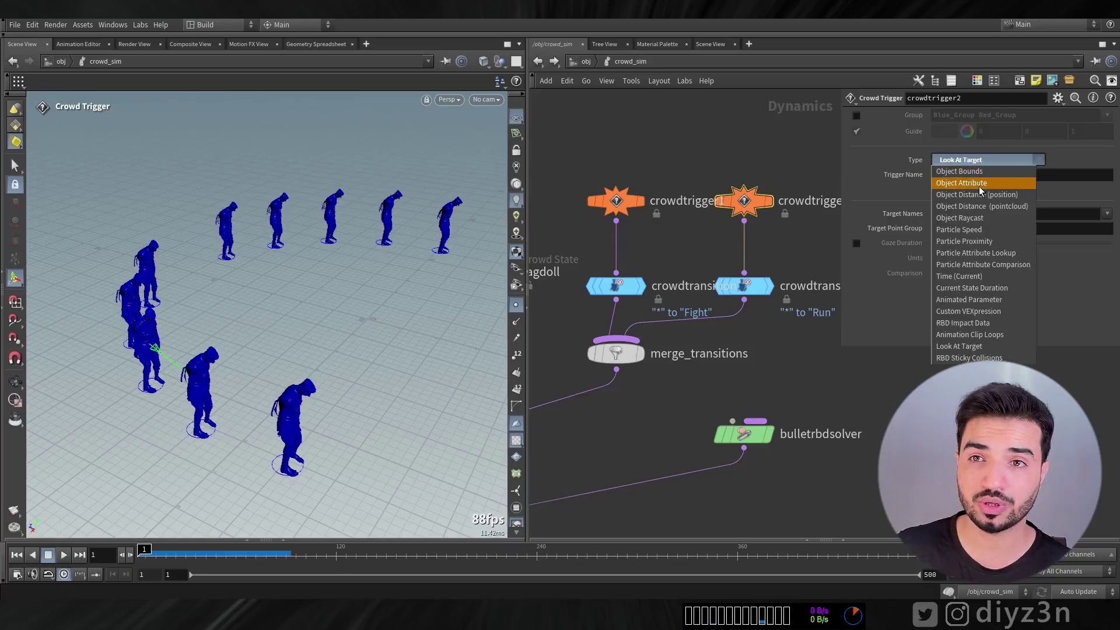
{"action": "left_click", "coordinate": [988, 243]}
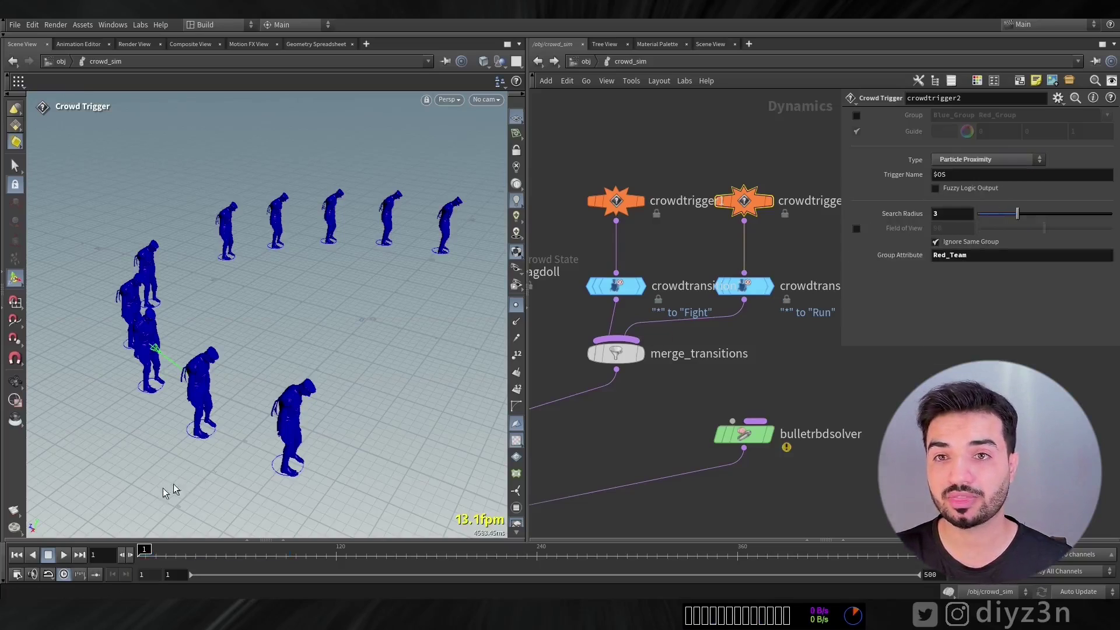
{"action": "left_click", "coordinate": [64, 555]}
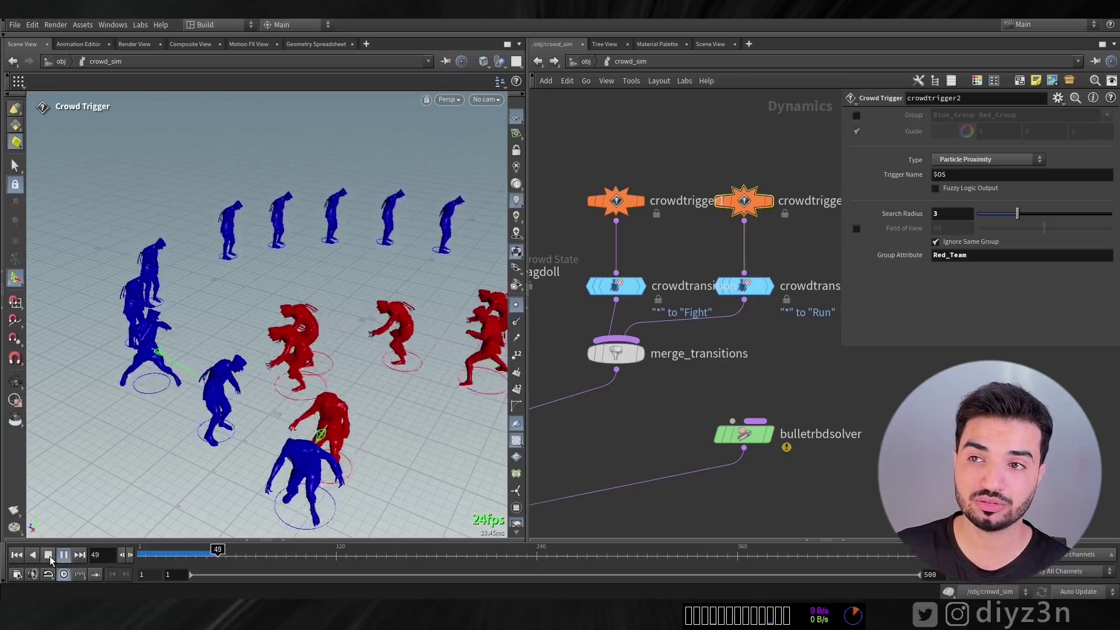
{"action": "left_click", "coordinate": [48, 555]}
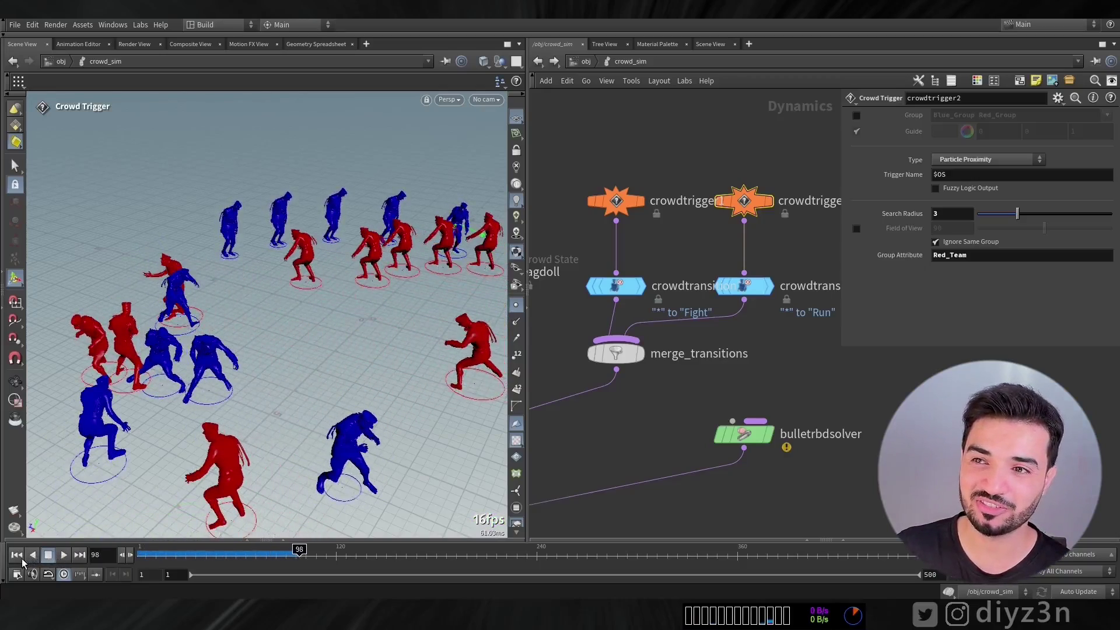
{"action": "left_click", "coordinate": [21, 556]}
Step: Open the output state choices of crowdtransition2
{"action": "left_click", "coordinate": [747, 292]}
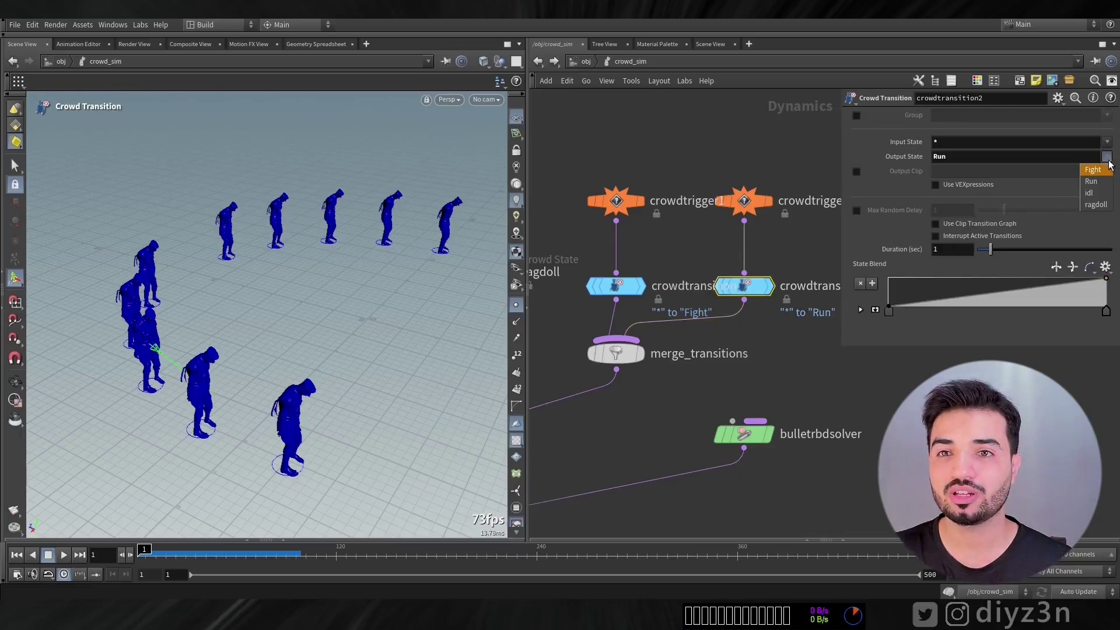
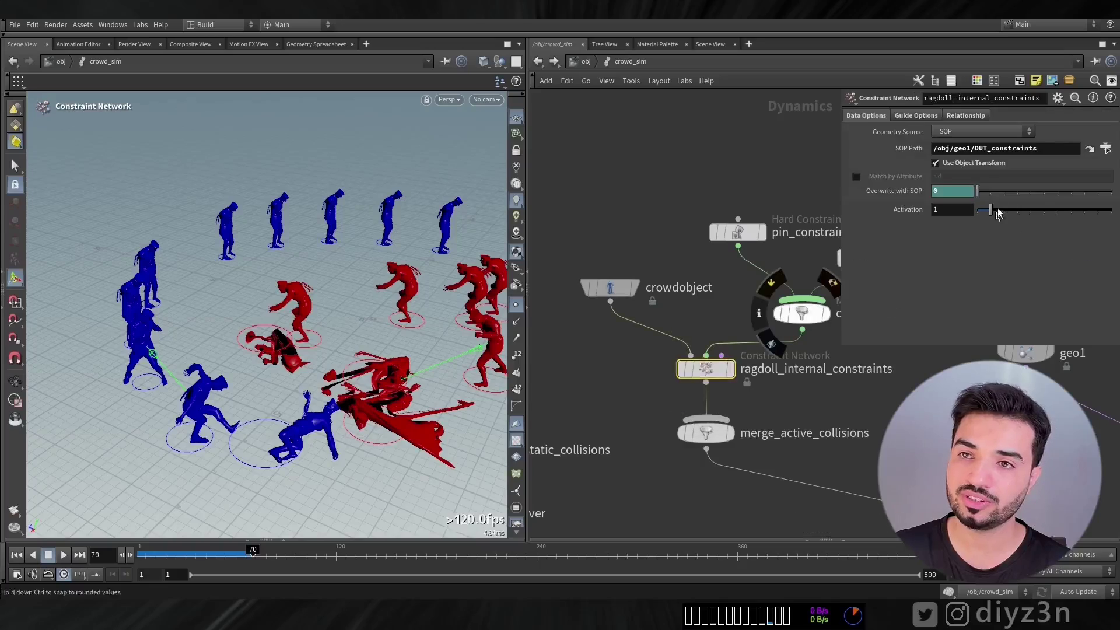
Step: Remove the channel from Overwrite with SOP on ragdoll_internal_constraints, set the value to 1, and test the simulation from the first frame
{"action": "right_click", "coordinate": [908, 192]}
{"action": "left_click", "coordinate": [952, 328]}
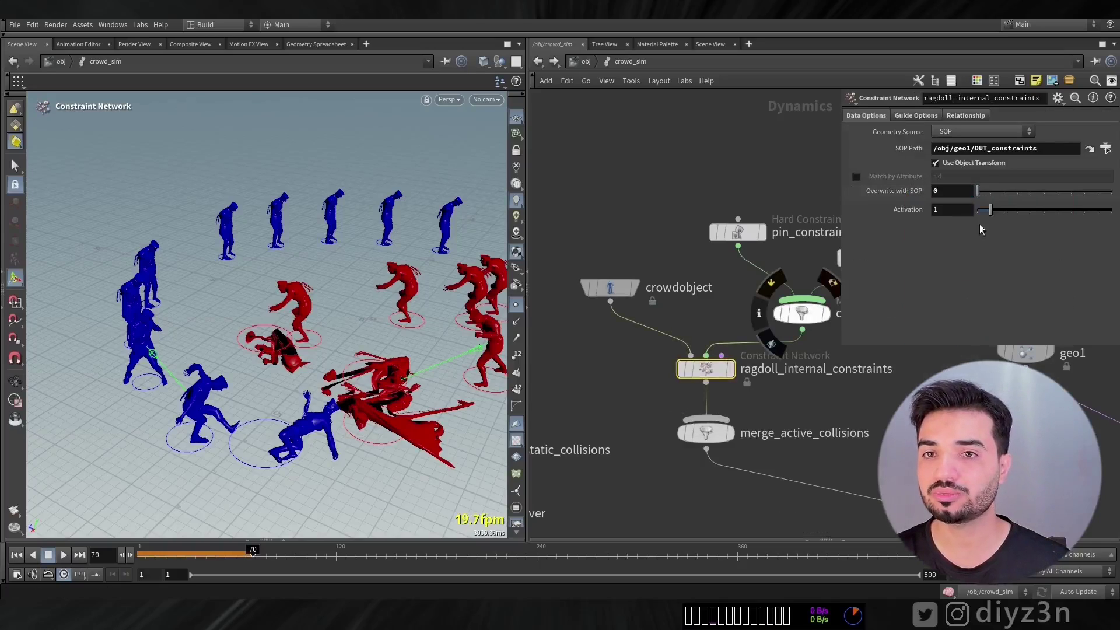
{"action": "left_click", "coordinate": [17, 554]}
{"action": "left_click", "coordinate": [61, 555]}
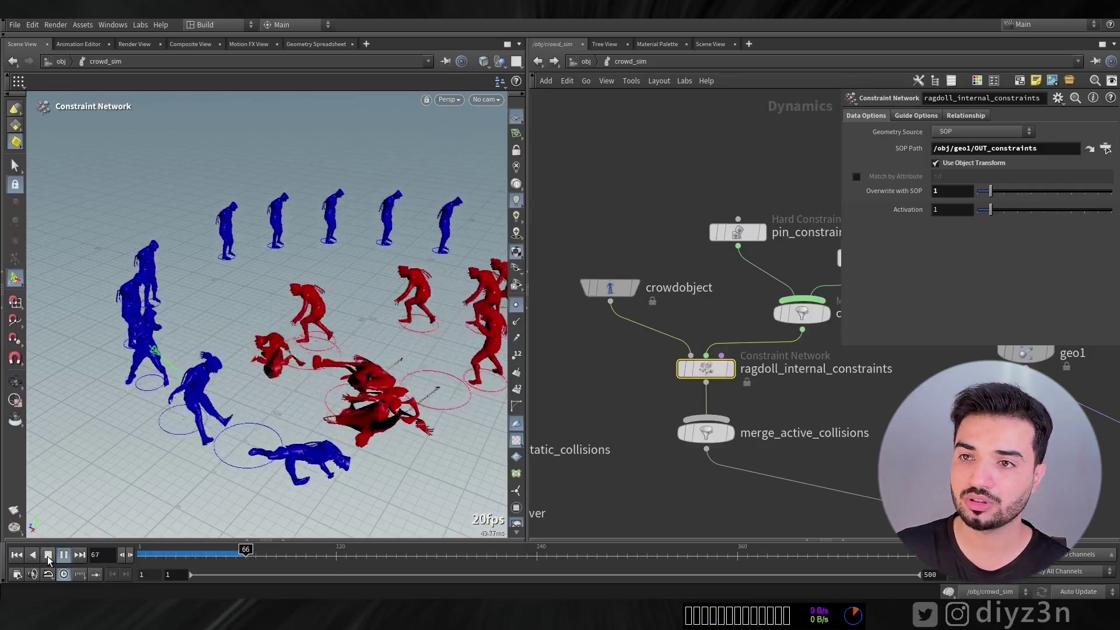
{"action": "left_click", "coordinate": [48, 555]}
{"action": "left_click", "coordinate": [17, 555]}
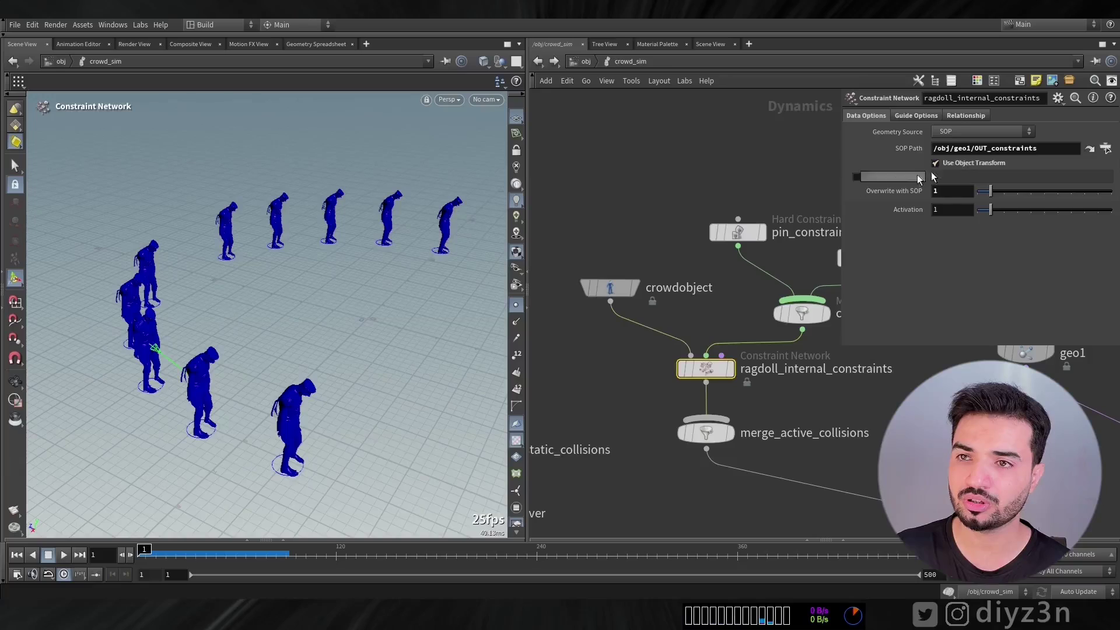
Step: Review the constraint network's settings, follow its SOP path to OUT_constraints, and open the parameters of the agent constraint network node in geo1
{"action": "left_click", "coordinate": [975, 119]}
{"action": "left_click", "coordinate": [914, 120]}
{"action": "left_click", "coordinate": [850, 120]}
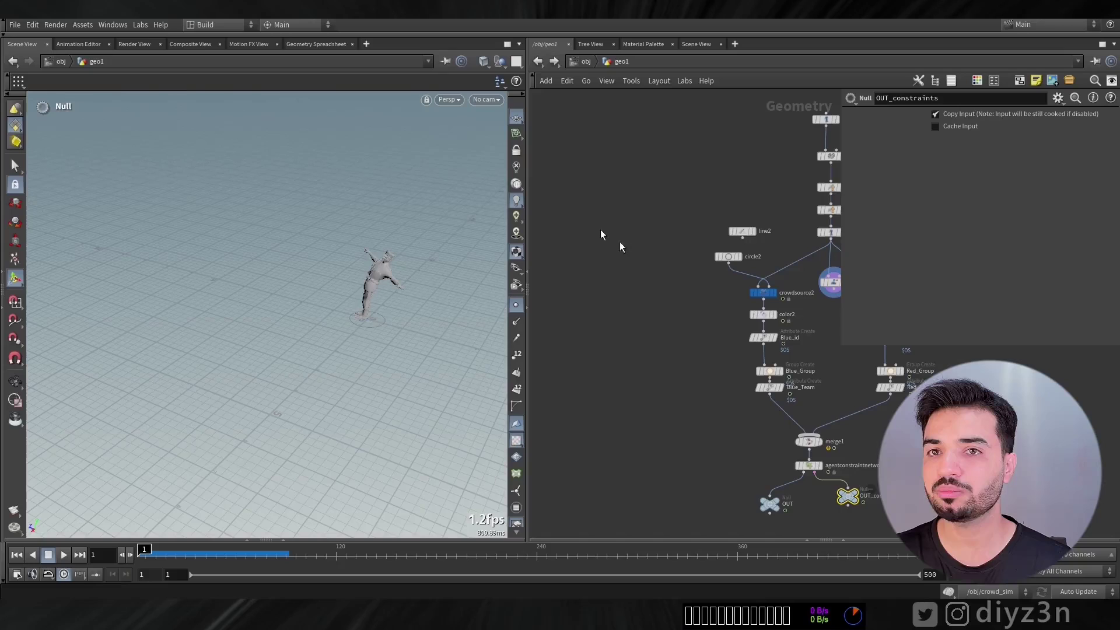
{"action": "left_click", "coordinate": [17, 64]}
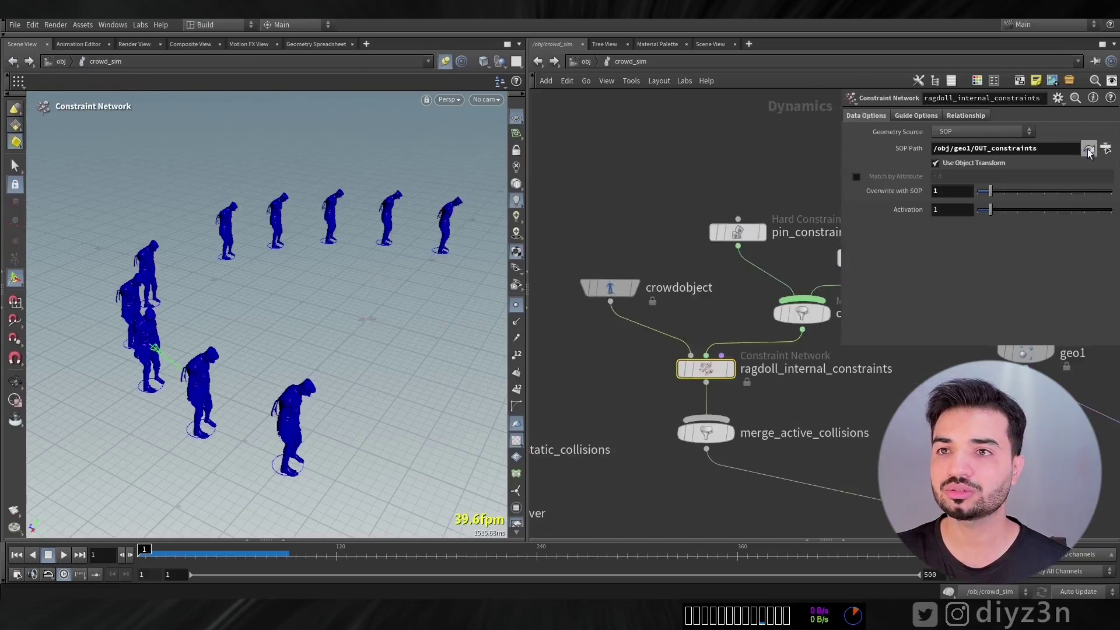
{"action": "left_click", "coordinate": [1088, 149]}
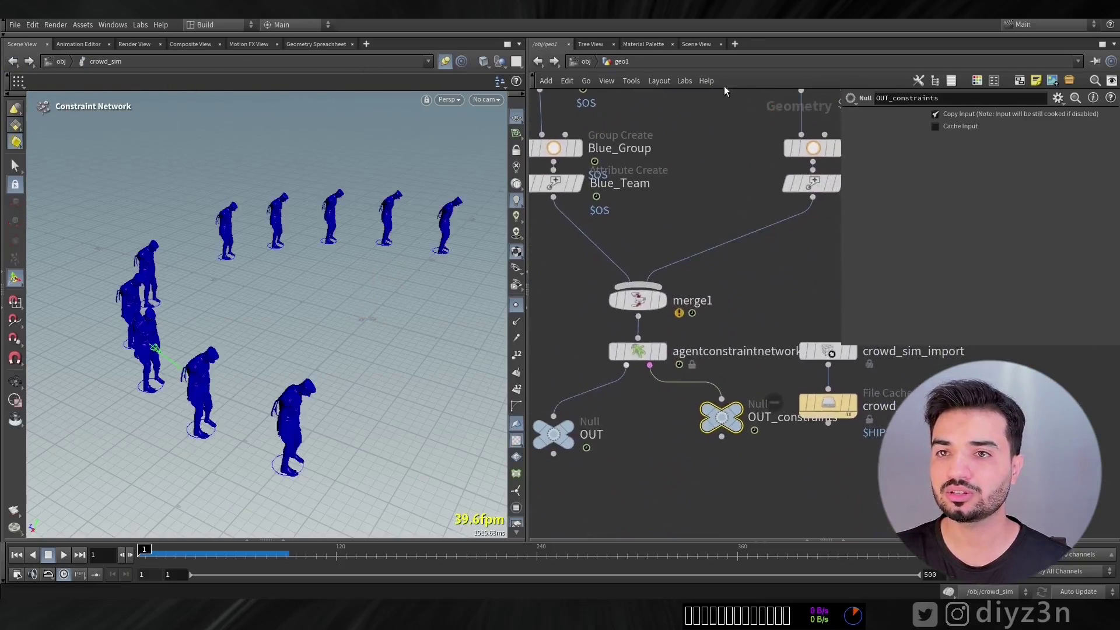
{"action": "left_click", "coordinate": [627, 360]}
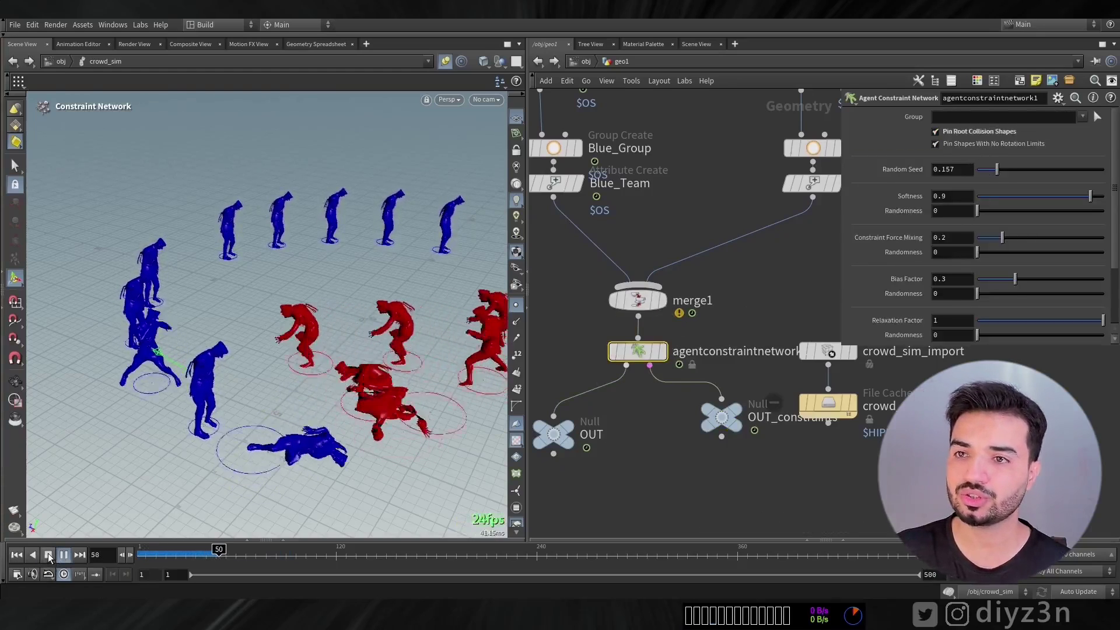
Step: Try the simulation with Pin Shapes With No Rotation Limits and Pin Root Collision Shapes switched off, and rewind to the first frame
{"action": "left_click", "coordinate": [61, 558]}
{"action": "left_click", "coordinate": [15, 556]}
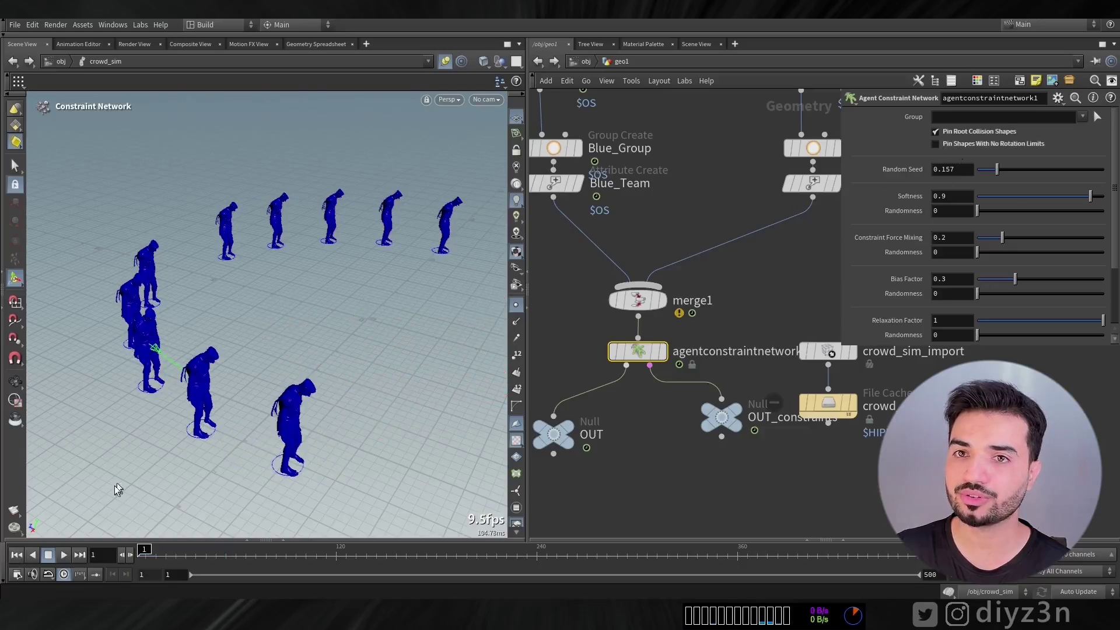
{"action": "left_click", "coordinate": [63, 555]}
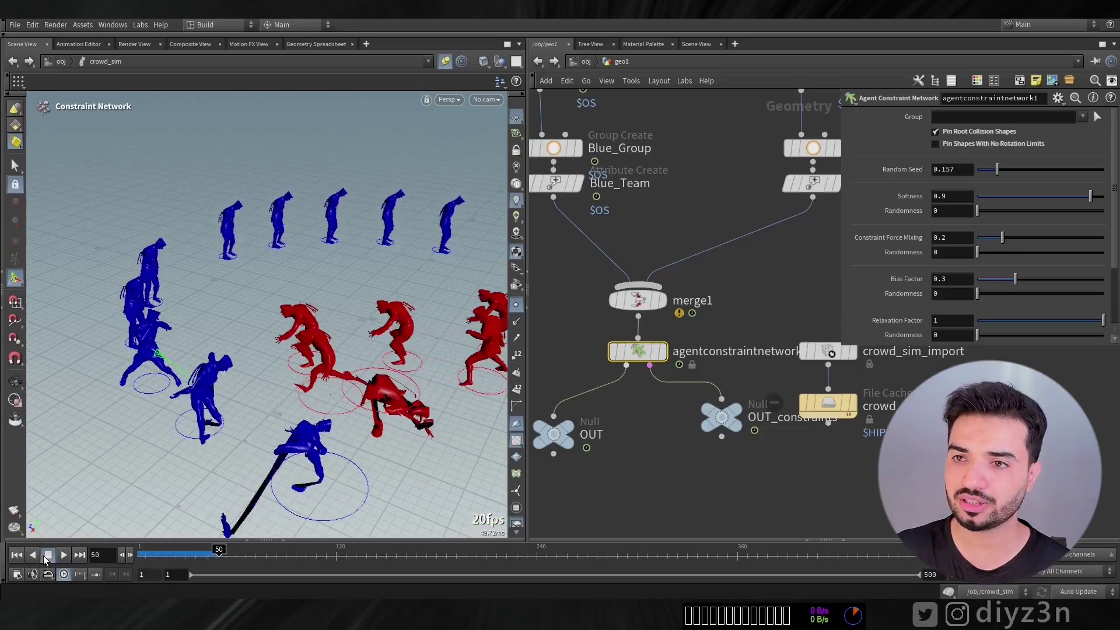
{"action": "left_click", "coordinate": [16, 557]}
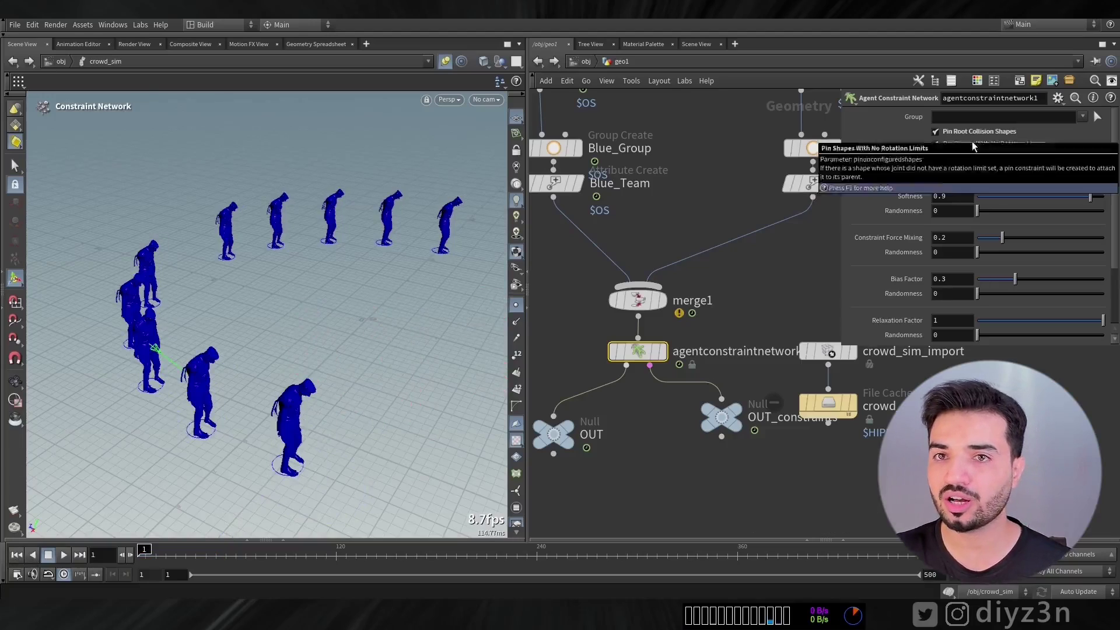
{"action": "left_click", "coordinate": [977, 133]}
{"action": "left_click", "coordinate": [975, 145]}
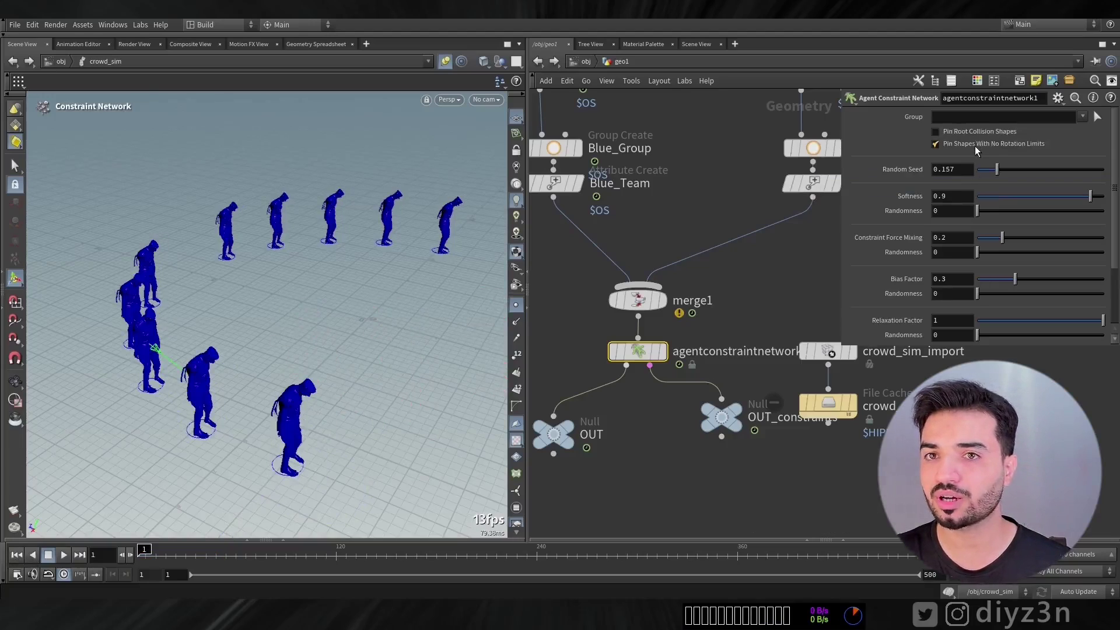
{"action": "left_click", "coordinate": [64, 555]}
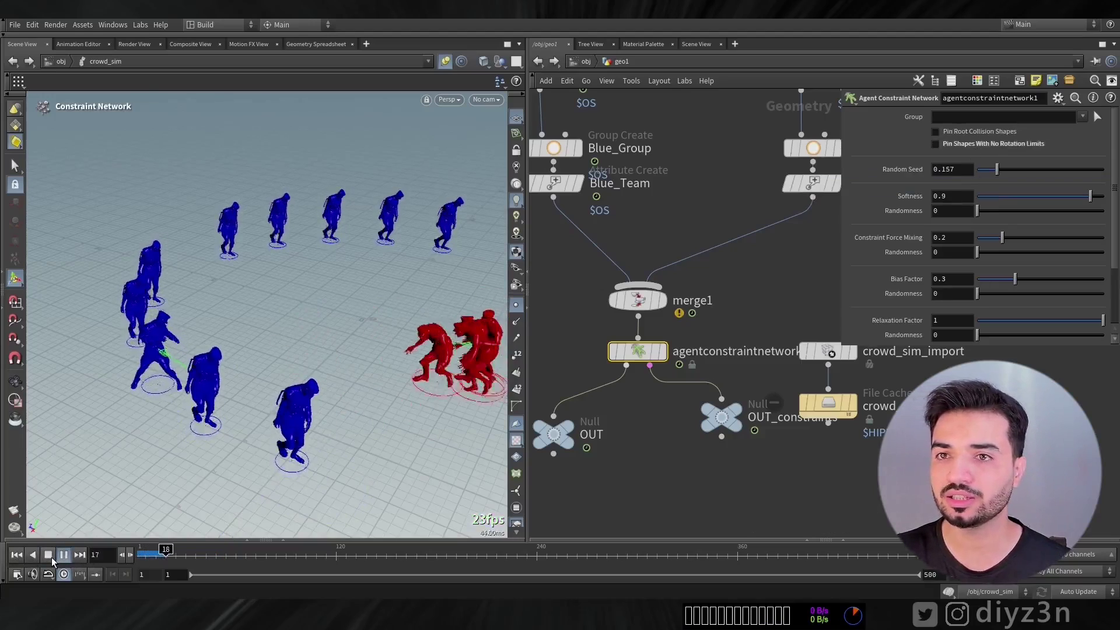
{"action": "left_click", "coordinate": [16, 556]}
Step: Add a Name node between agentprep2 and crowdsource2 in the blue agents' branch
{"action": "middle_click_drag", "start_coordinate": [578, 194], "coordinate": [630, 350]}
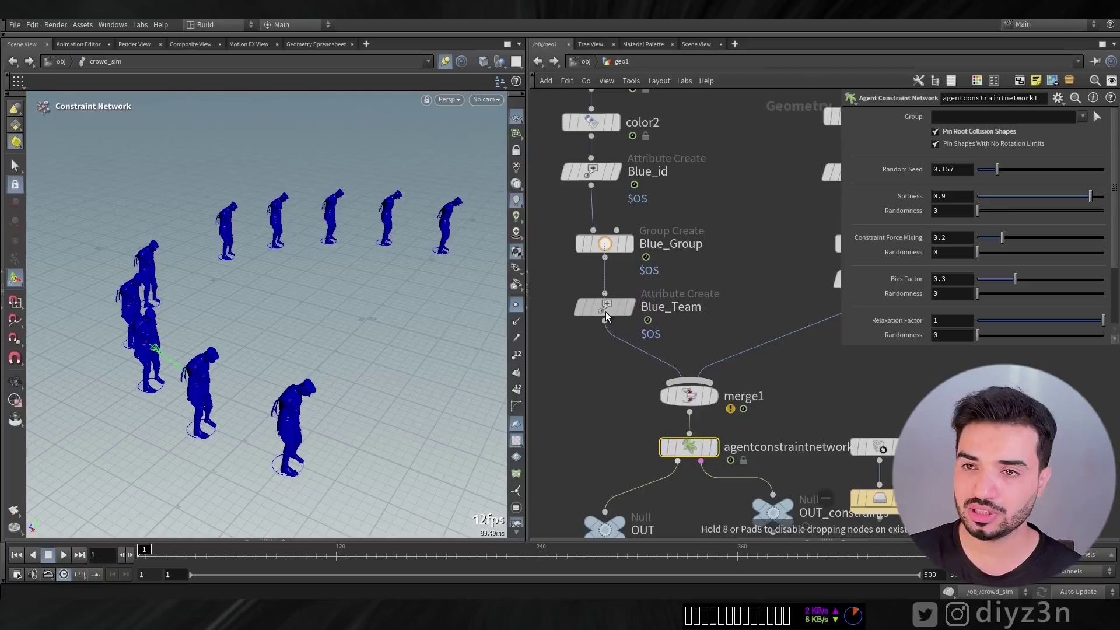
{"action": "middle_click_drag", "start_coordinate": [671, 146], "coordinate": [698, 178]}
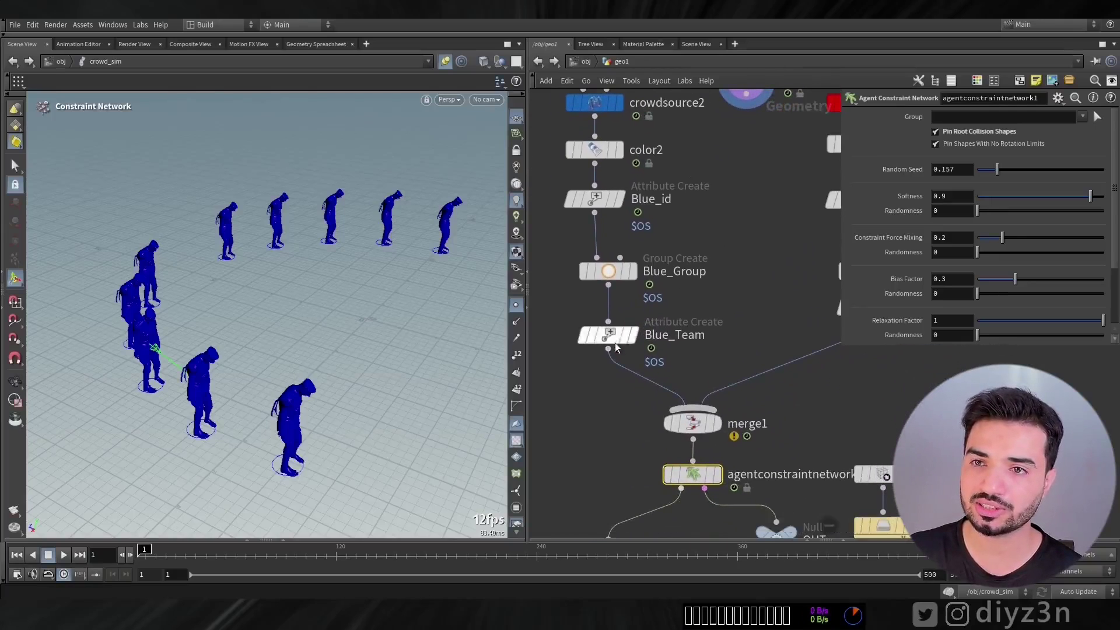
{"action": "middle_click_drag", "start_coordinate": [757, 227], "coordinate": [736, 437]}
{"action": "middle_click_drag", "start_coordinate": [632, 216], "coordinate": [653, 236]}
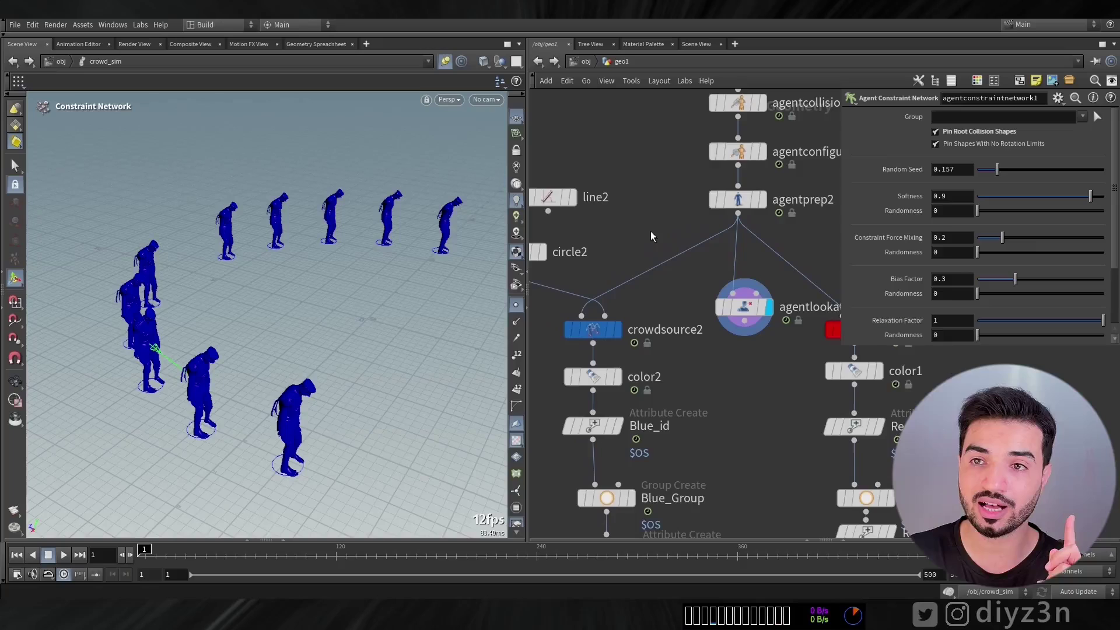
{"action": "key", "text": "Tab"}
{"action": "type", "text": "name"}
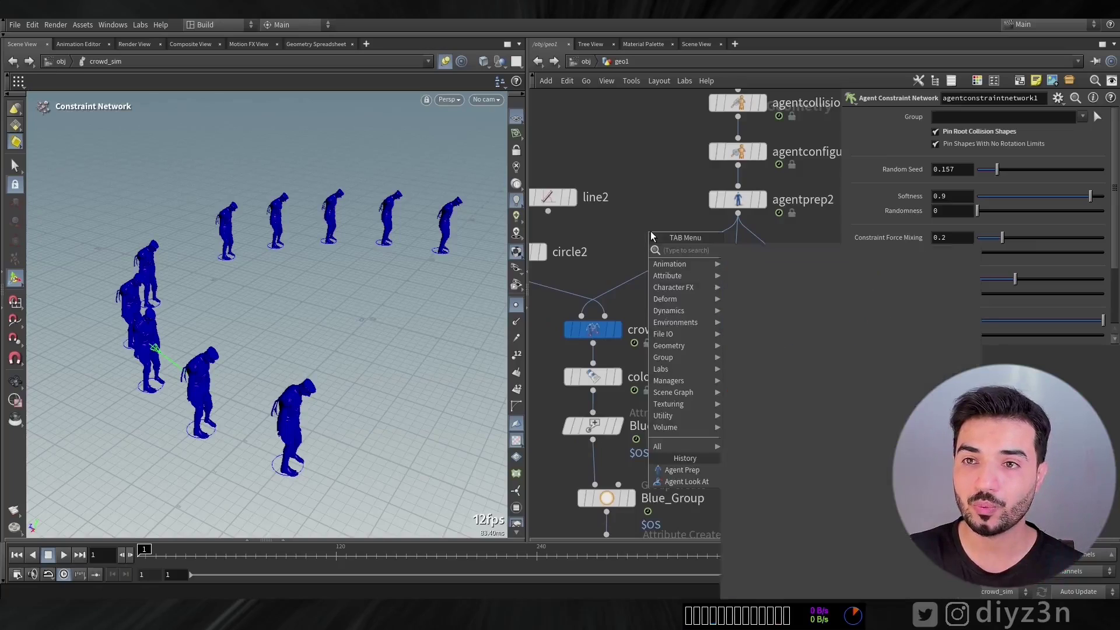
{"action": "left_click", "coordinate": [758, 251]}
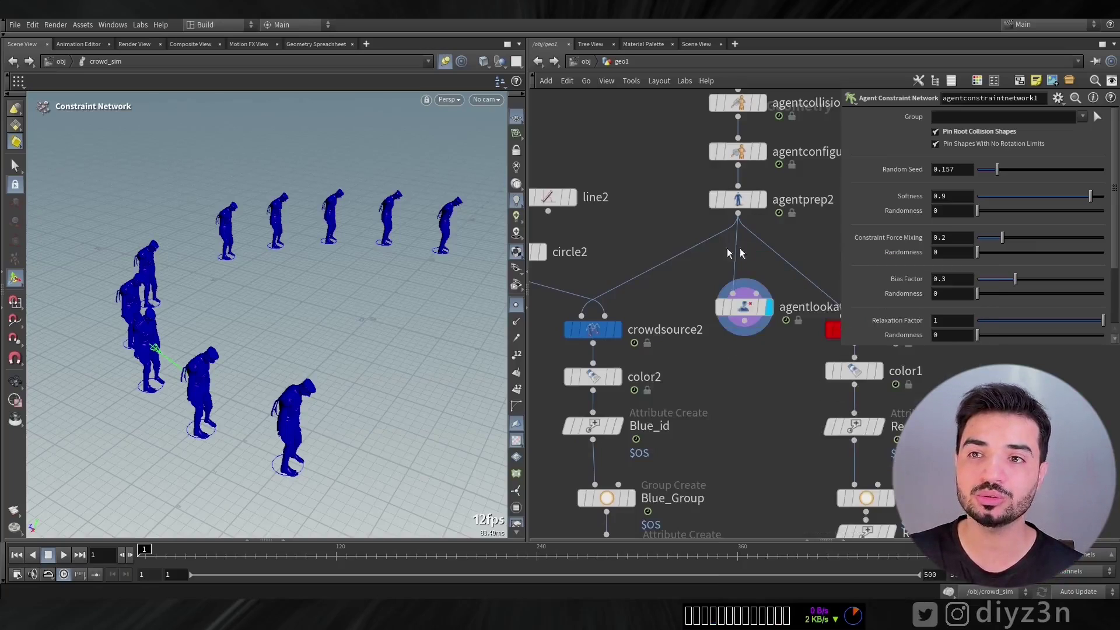
{"action": "left_click", "coordinate": [647, 259]}
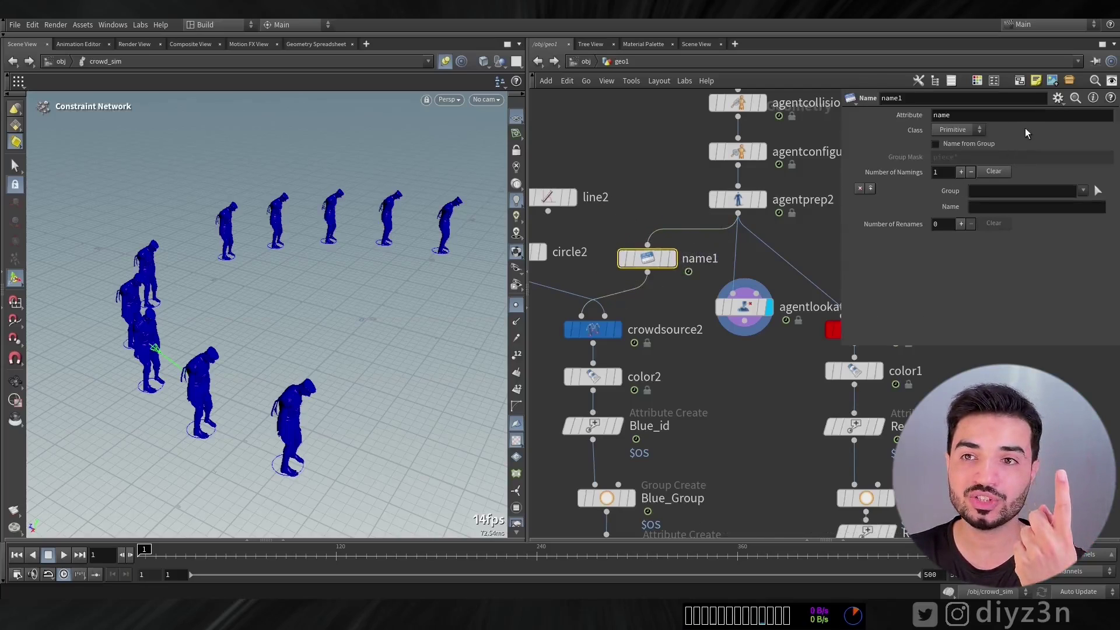
Step: Set the blue branch's Name node to attribute agentname, class Point and name Blue_Guy
{"action": "middle_click", "coordinate": [662, 262]}
{"action": "middle_click", "coordinate": [753, 226]}
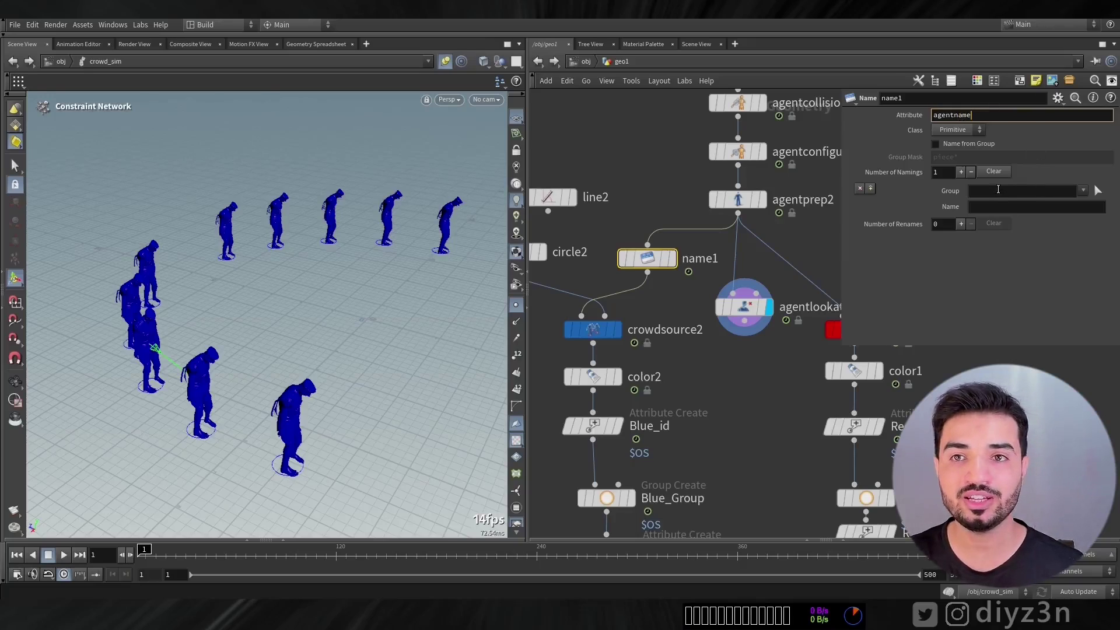
{"action": "left_click", "coordinate": [973, 133]}
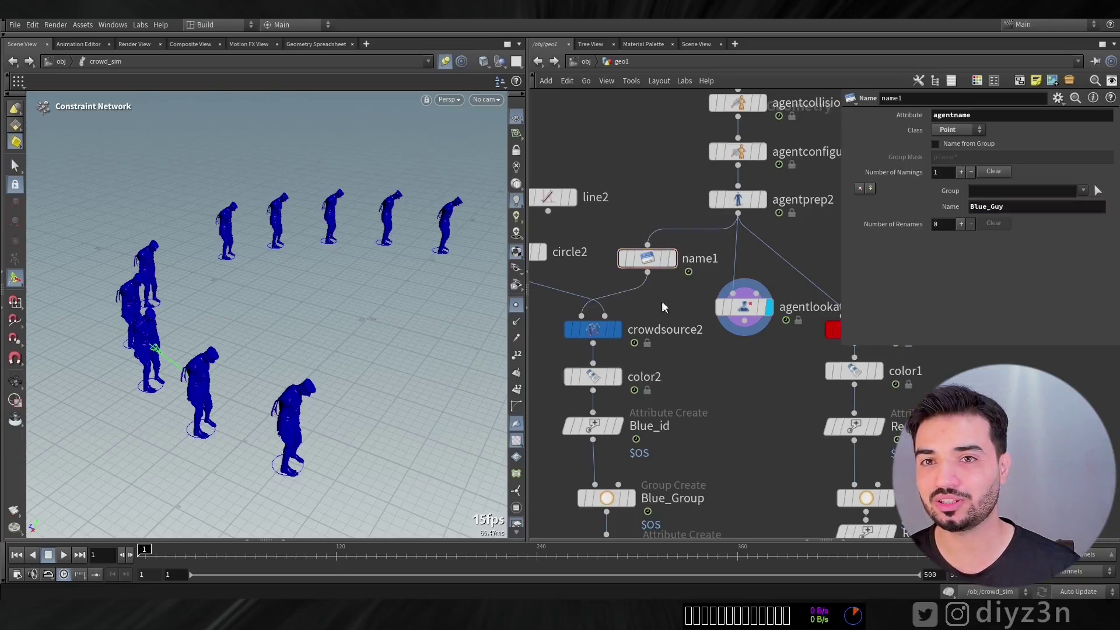
Step: Duplicate the Name node into the connection between agentprep2 and the red crowd source, and set its name to Red_Guy
{"action": "middle_click_drag", "start_coordinate": [663, 303], "coordinate": [631, 305]}
{"action": "left_click_drag", "start_coordinate": [622, 260], "coordinate": [783, 262], "text": "alt"}
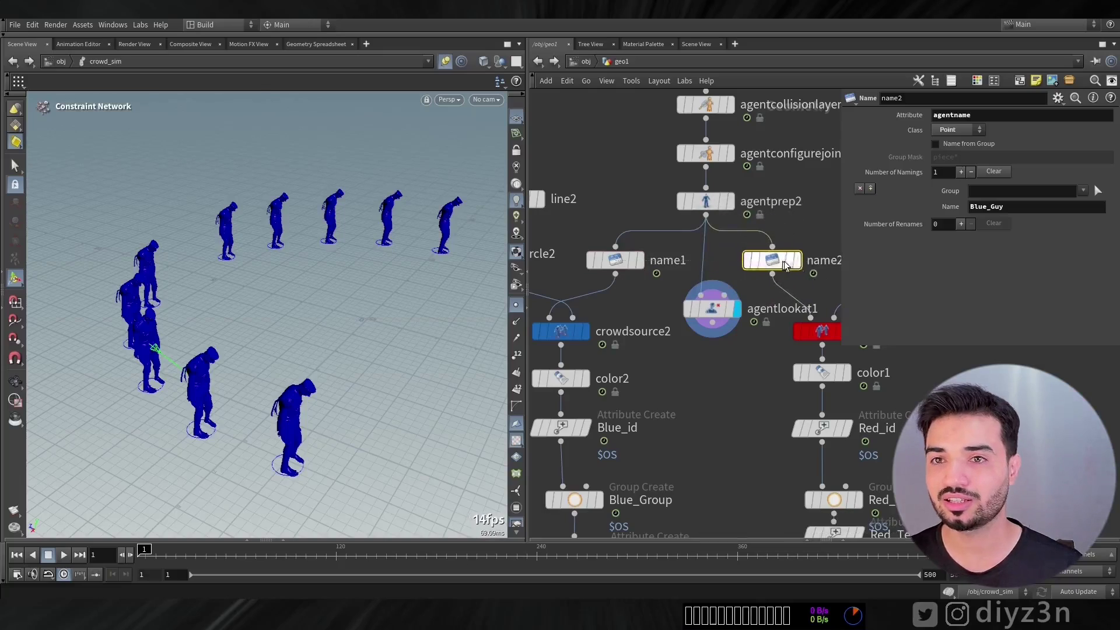
{"action": "type", "text": "Red"}
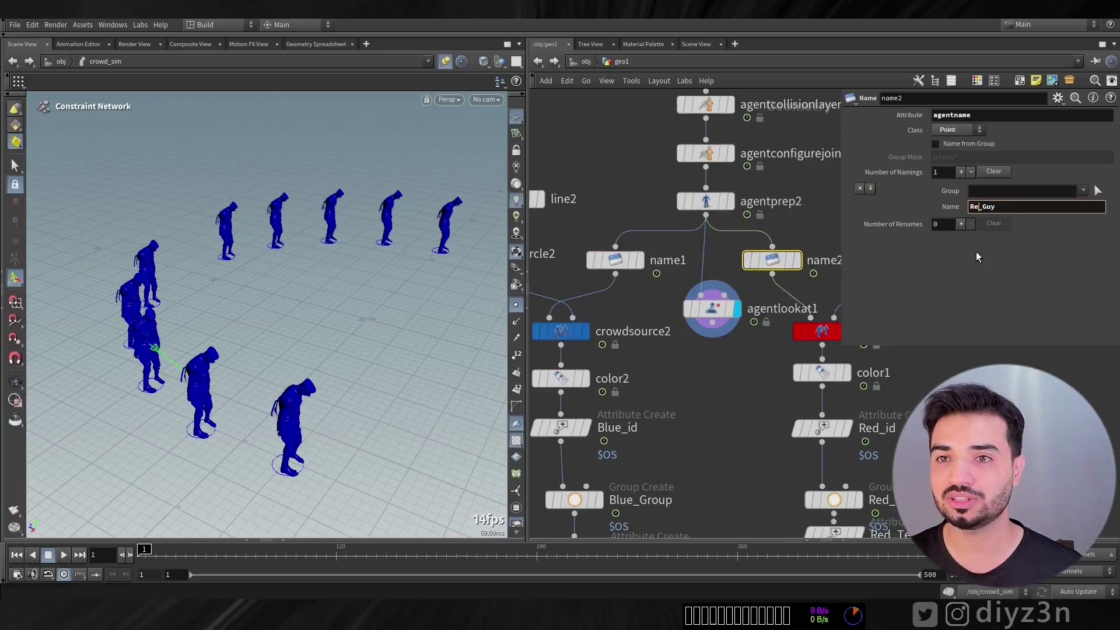
{"action": "key", "text": "Return"}
Step: Play and scrub the simulation to examine the agents with their separate names, and return to the first frame
{"action": "middle_click_drag", "start_coordinate": [707, 375], "coordinate": [652, 133]}
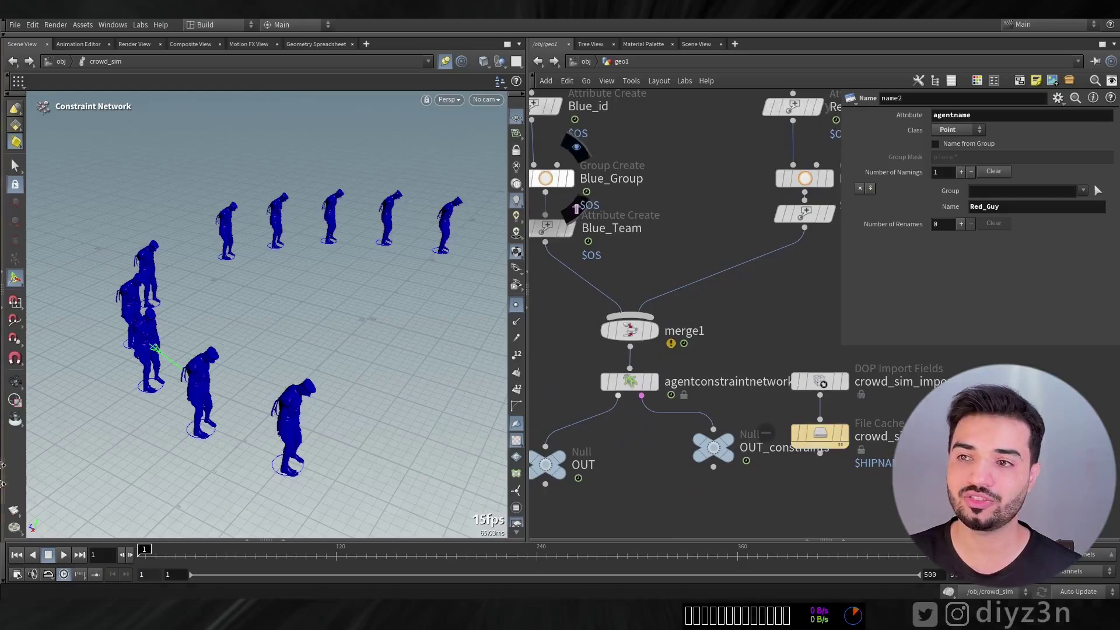
{"action": "left_click", "coordinate": [65, 555]}
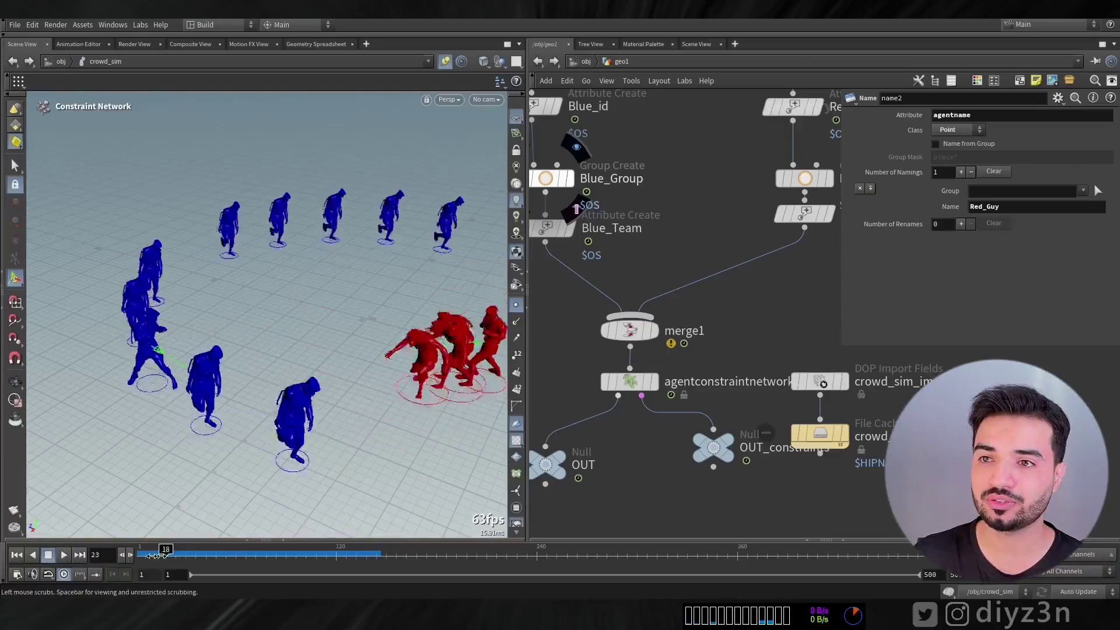
{"action": "left_click_drag", "start_coordinate": [238, 551], "coordinate": [139, 552]}
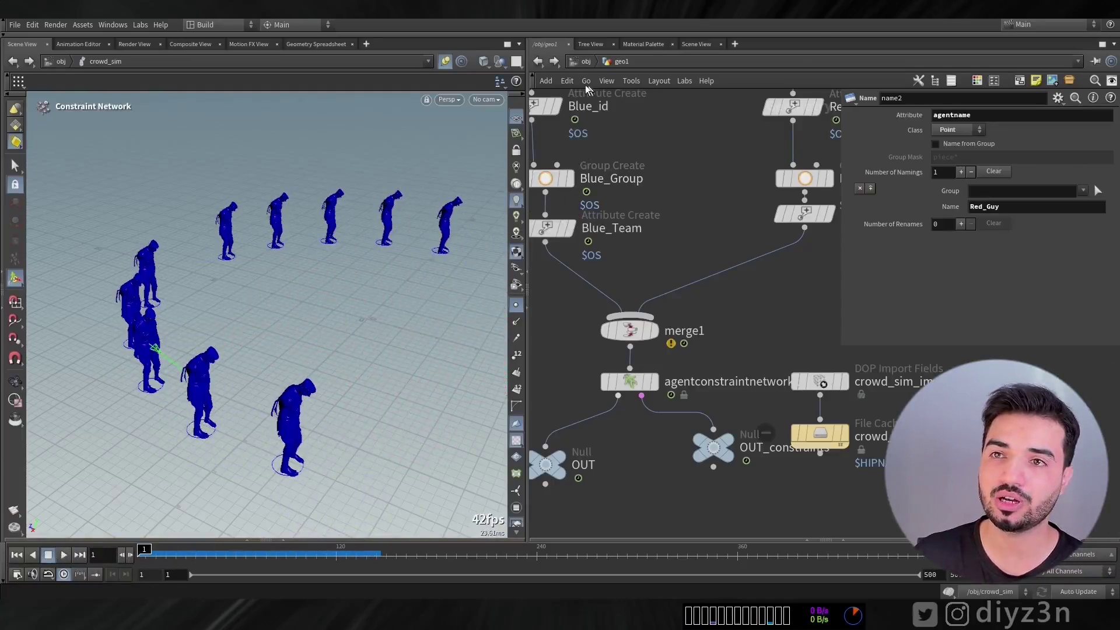
Step: Return to the crowd_sim network and change the crowdtrigger2 type to RBD Sticky Collisions
{"action": "left_click", "coordinate": [538, 62]}
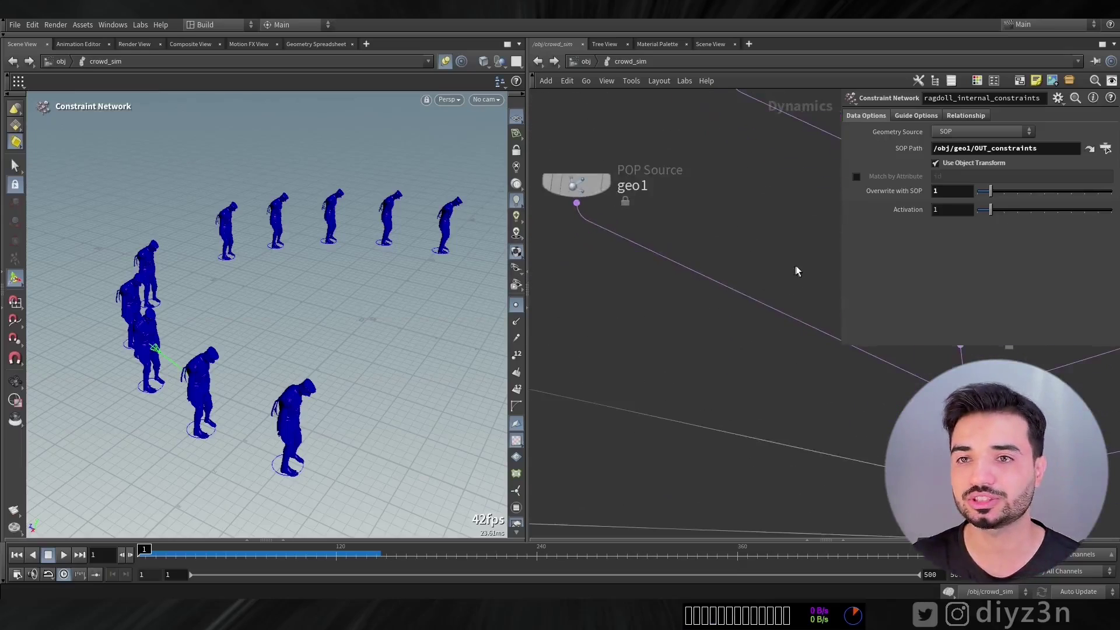
{"action": "scroll", "coordinate": [712, 354], "scroll_direction": "down", "scroll_amount": 3}
{"action": "scroll", "coordinate": [700, 345], "scroll_direction": "up", "scroll_amount": 5}
{"action": "left_click", "coordinate": [649, 219]}
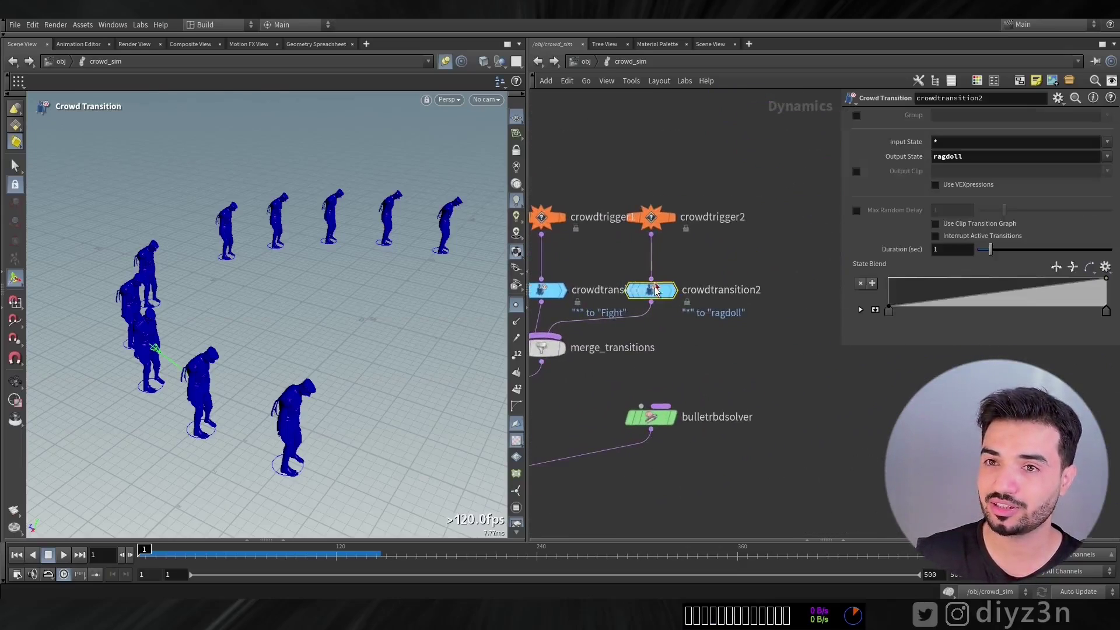
{"action": "left_click", "coordinate": [997, 165]}
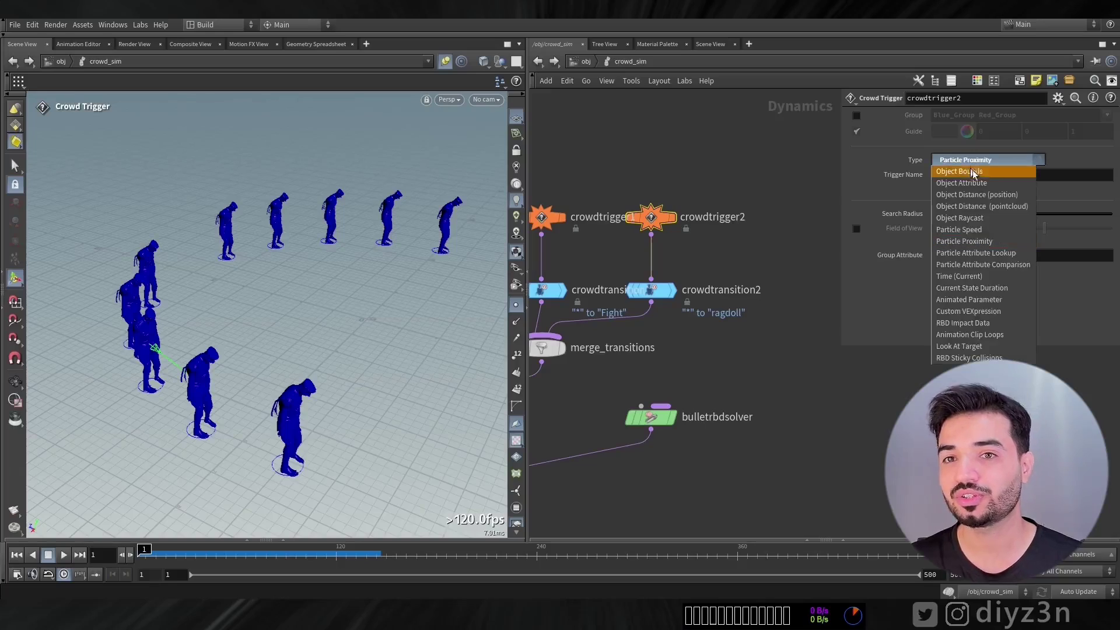
{"action": "left_click", "coordinate": [969, 357]}
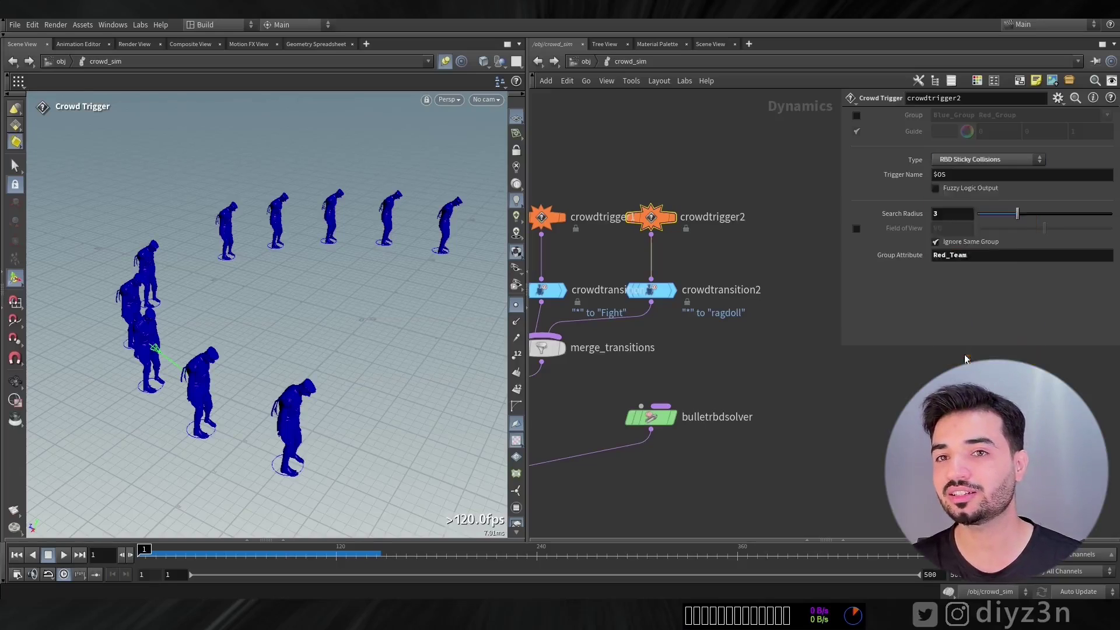
Step: Set RBD Ragdoll on the Fight crowd state to Animated Static and play the simulation to frame 133
{"action": "middle_click_drag", "start_coordinate": [588, 380], "coordinate": [1015, 397]}
{"action": "middle_click_drag", "start_coordinate": [783, 212], "coordinate": [829, 224]}
{"action": "left_click", "coordinate": [563, 237]}
{"action": "left_click", "coordinate": [971, 130]}
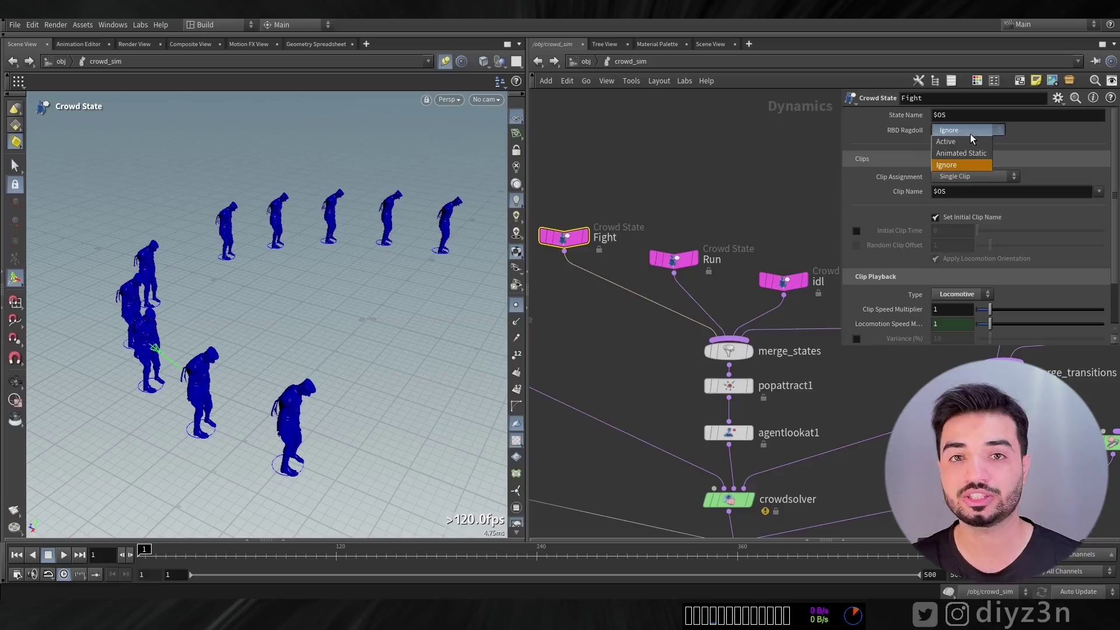
{"action": "left_click", "coordinate": [971, 140]}
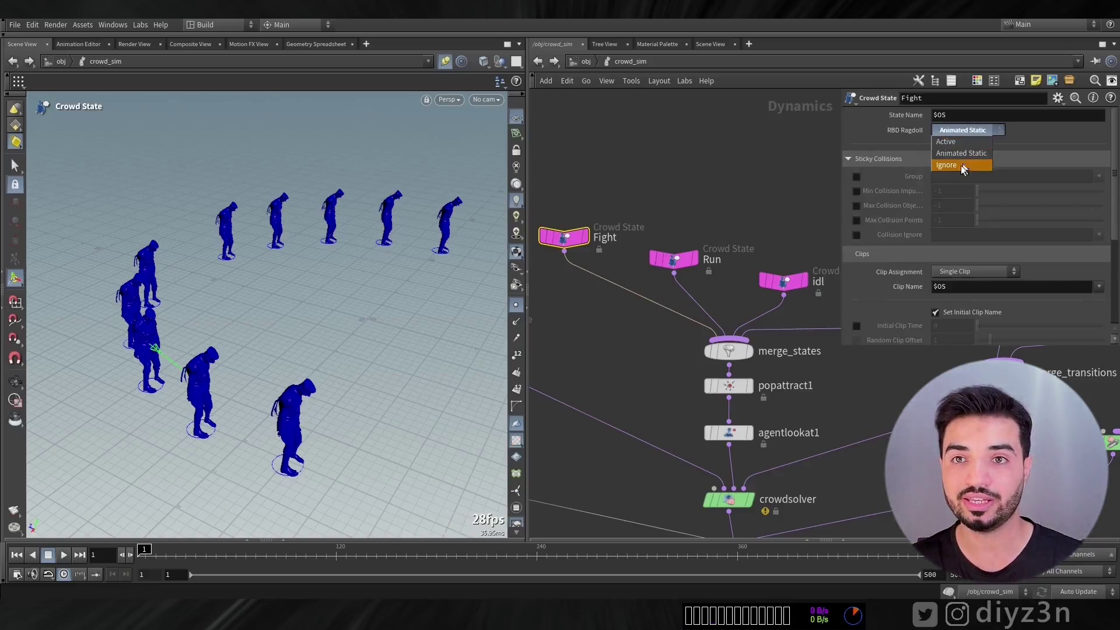
{"action": "left_click", "coordinate": [956, 163]}
{"action": "left_click", "coordinate": [958, 130]}
{"action": "left_click", "coordinate": [955, 153]}
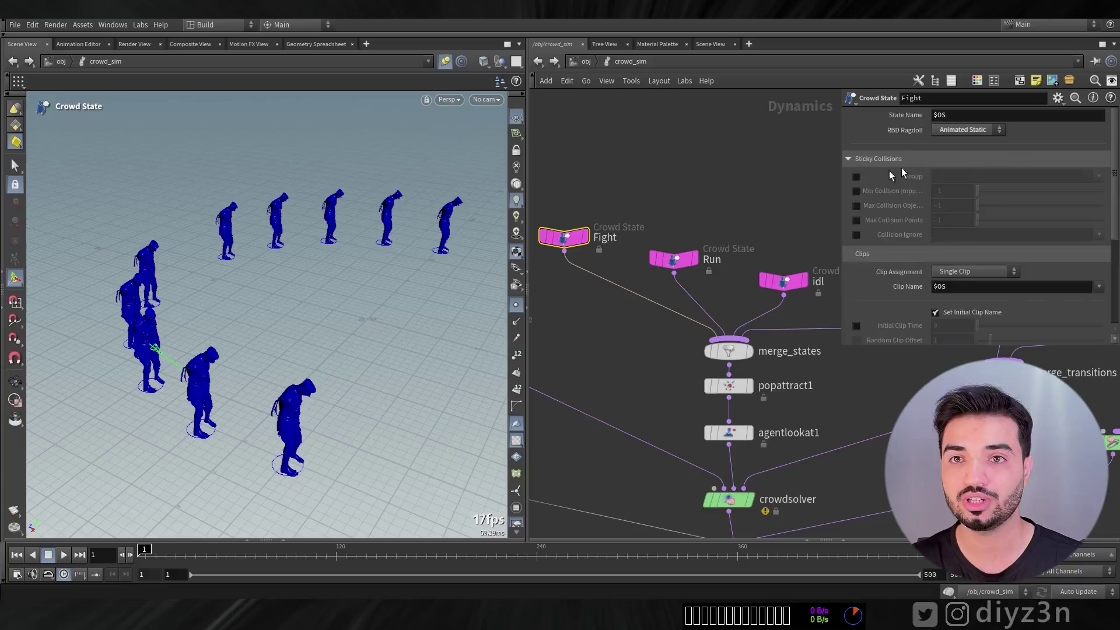
{"action": "left_click", "coordinate": [63, 555]}
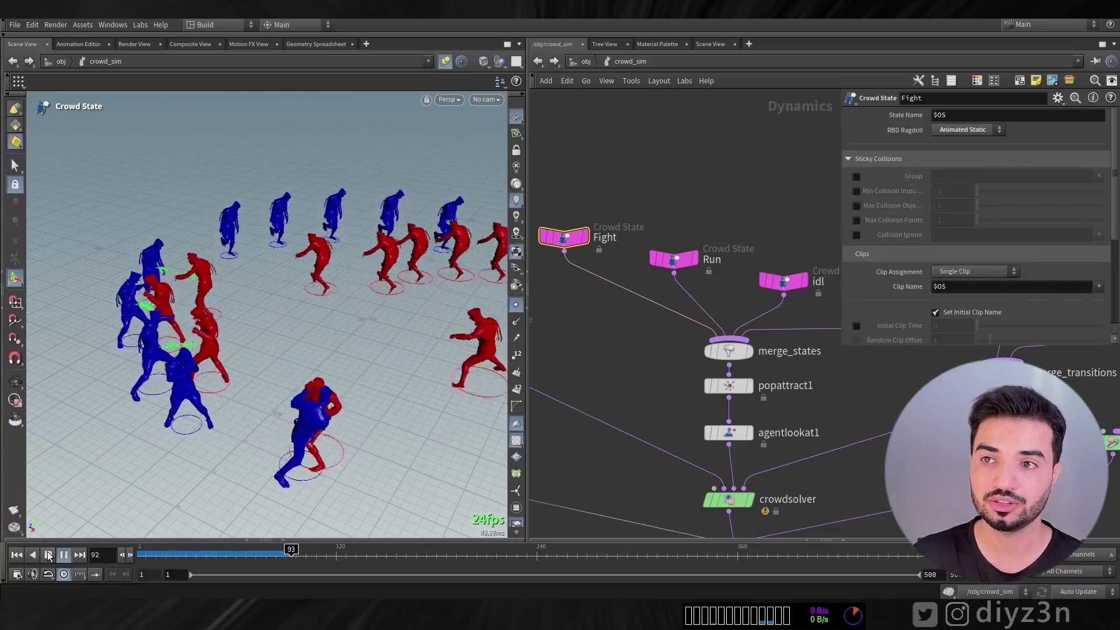
{"action": "left_click", "coordinate": [48, 555]}
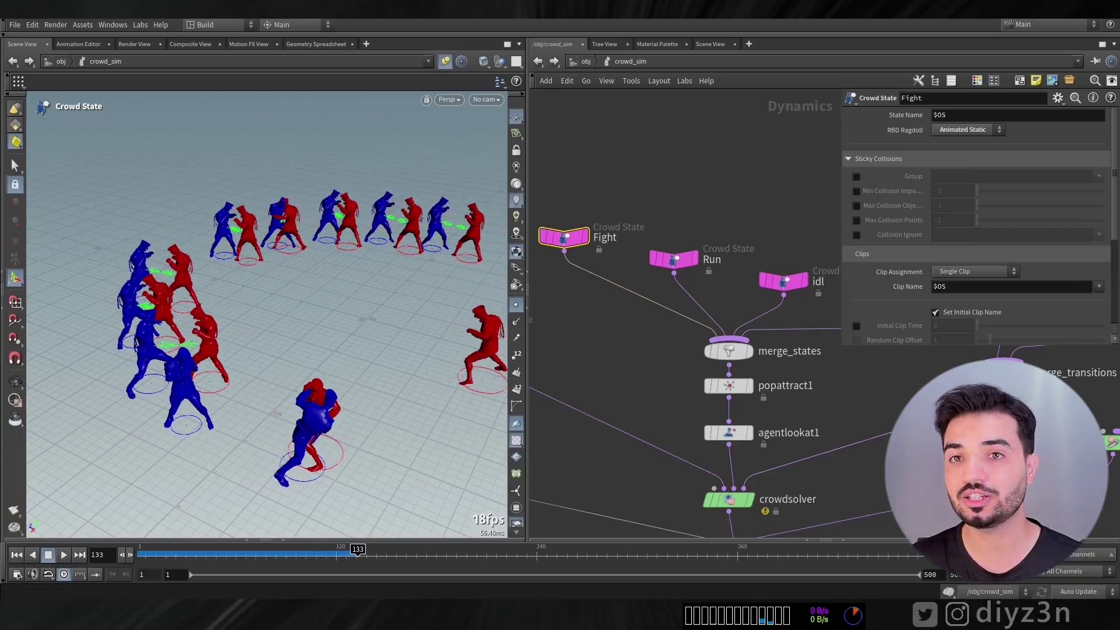
Step: Open the parameters of crowdtrigger2, replay the simulation from the first frame, and return to the start
{"action": "middle_click_drag", "start_coordinate": [1014, 402], "coordinate": [605, 405]}
{"action": "left_click", "coordinate": [705, 324]}
{"action": "left_click", "coordinate": [706, 250]}
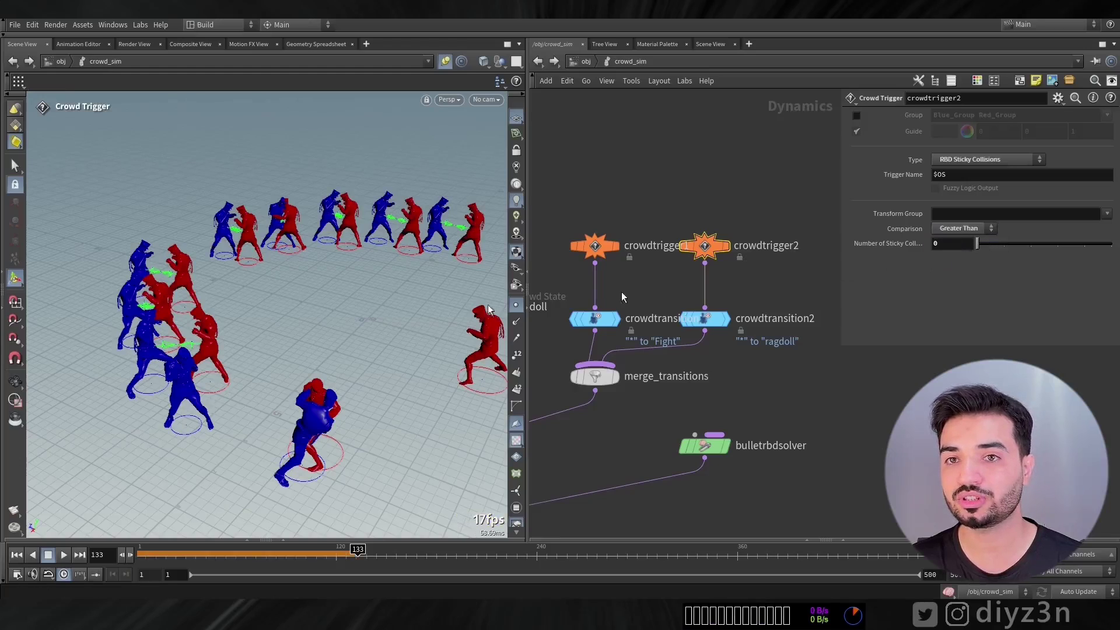
{"action": "left_click", "coordinate": [17, 556]}
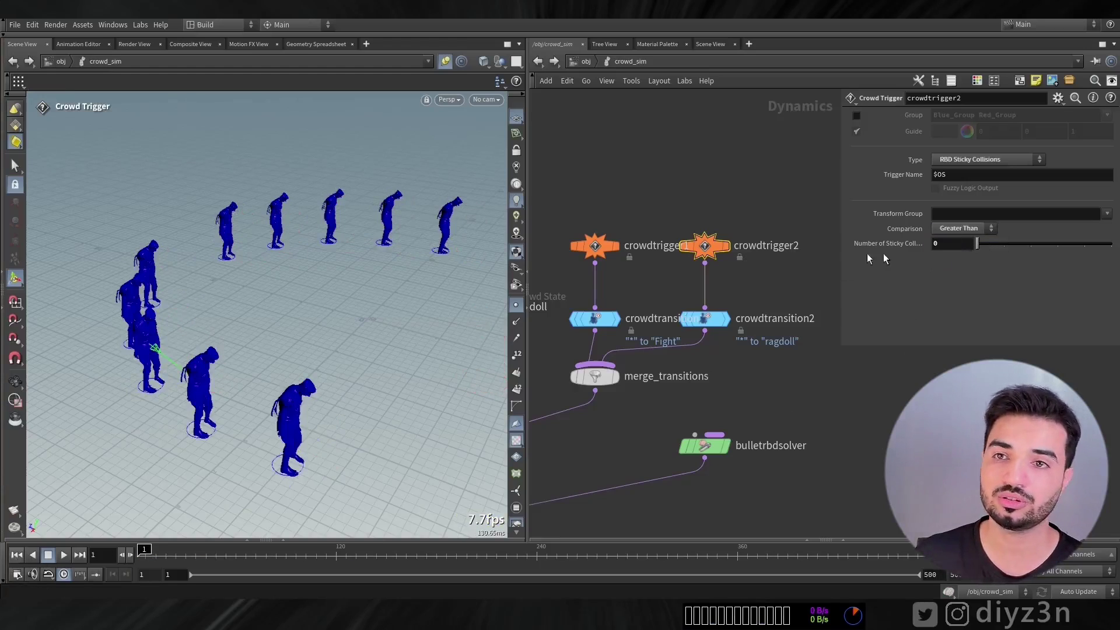
{"action": "left_click", "coordinate": [61, 555]}
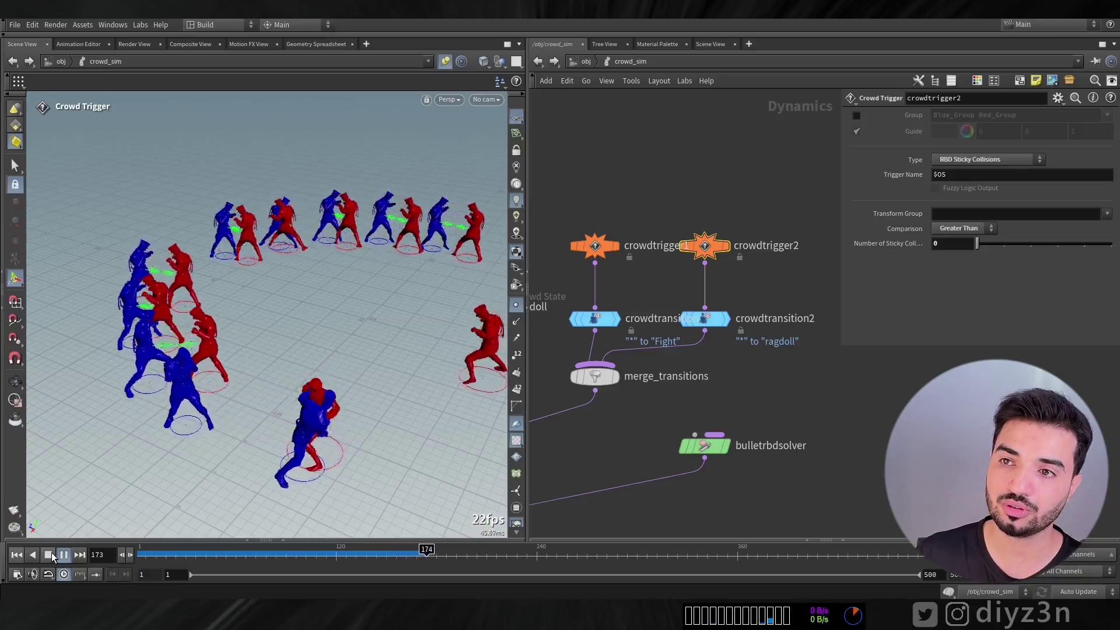
{"action": "left_click", "coordinate": [51, 555]}
{"action": "left_click", "coordinate": [20, 558]}
Step: On the Fight crowd state, enable Min Collision Impulse at 3935 and Max Collision Objects at 1, and scrub the simulation to frame 142
{"action": "middle_click_drag", "start_coordinate": [685, 417], "coordinate": [968, 453]}
{"action": "middle_click_drag", "start_coordinate": [599, 298], "coordinate": [716, 315]}
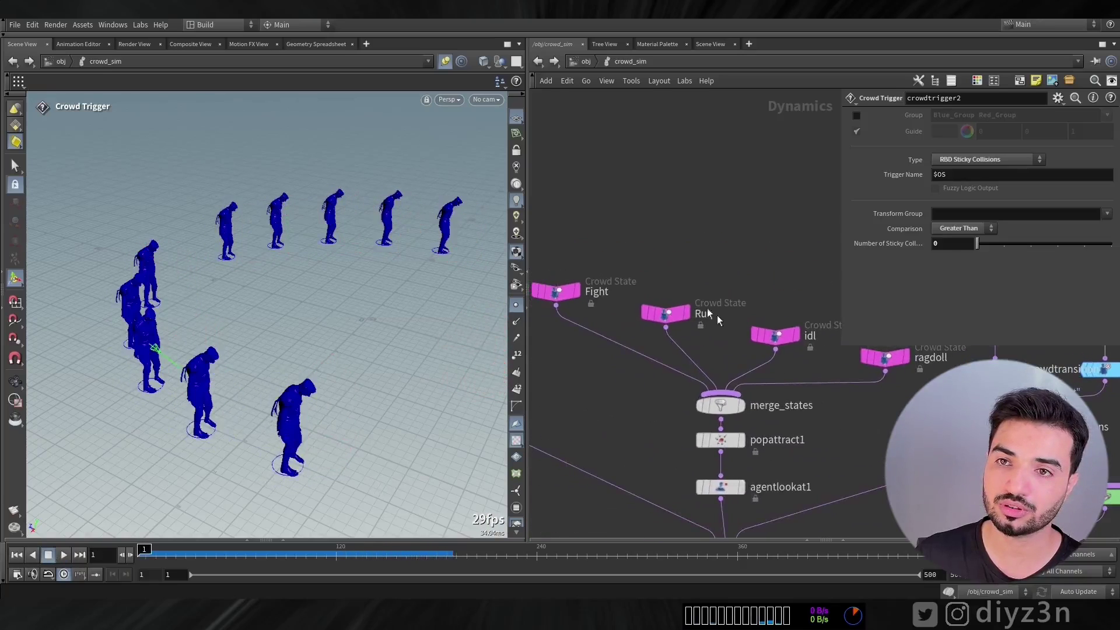
{"action": "left_click", "coordinate": [557, 290]}
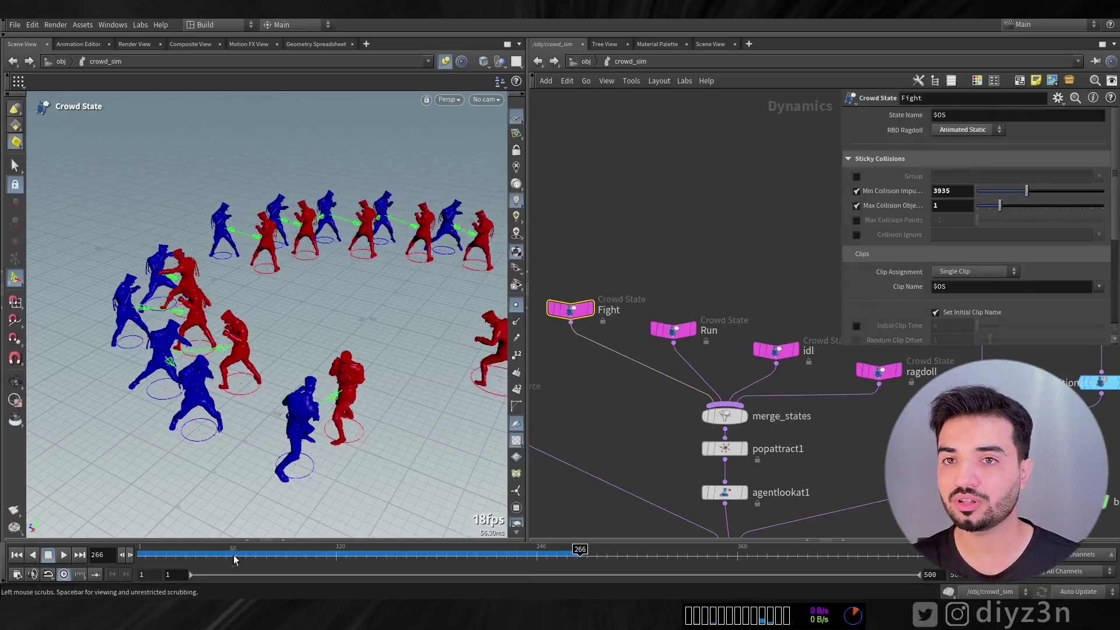
{"action": "left_click_drag", "start_coordinate": [350, 550], "coordinate": [373, 550]}
Step: Set the maximum Distance Range of agentlookat1 to 2
{"action": "middle_click_drag", "start_coordinate": [763, 464], "coordinate": [637, 213]}
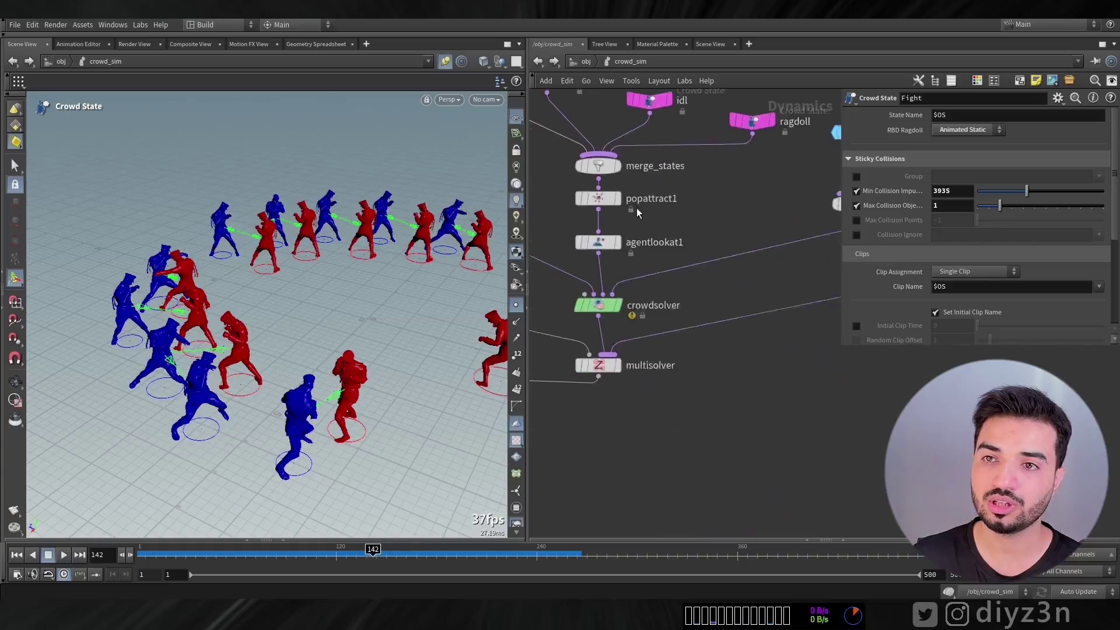
{"action": "scroll", "coordinate": [630, 254], "scroll_direction": "down", "scroll_amount": 2}
{"action": "middle_click_drag", "start_coordinate": [630, 254], "coordinate": [680, 325]}
{"action": "scroll", "coordinate": [700, 300], "scroll_direction": "up", "scroll_amount": 4}
{"action": "left_click", "coordinate": [611, 323]}
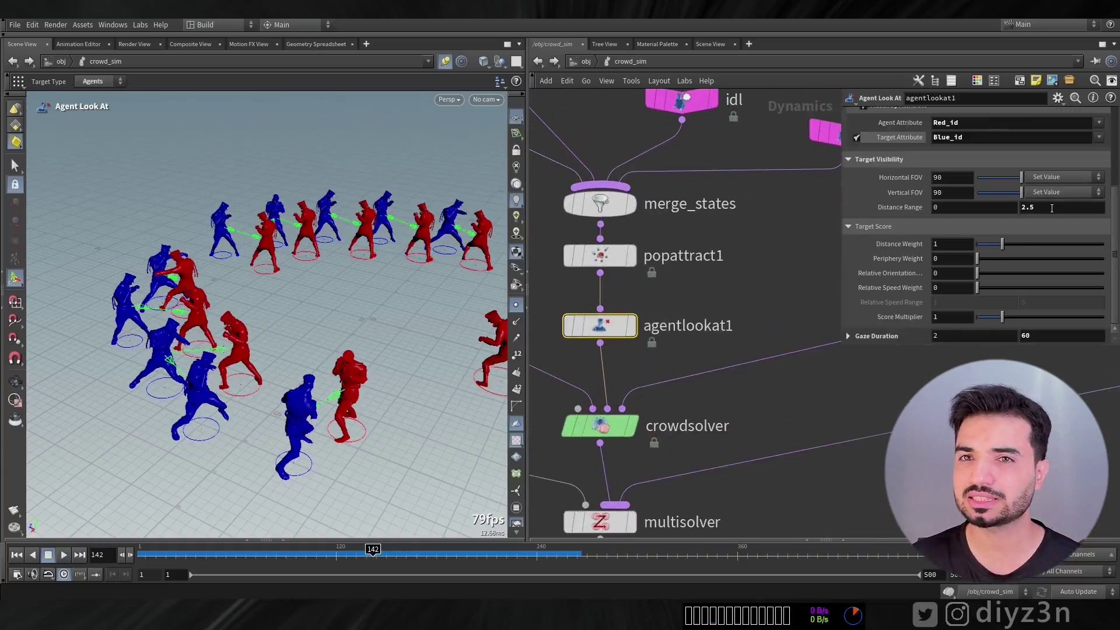
{"action": "key", "text": "Return"}
Step: Play the simulation from the first frame to check the new look-at distance, and return to the start
{"action": "left_click", "coordinate": [17, 554]}
{"action": "left_click", "coordinate": [62, 555]}
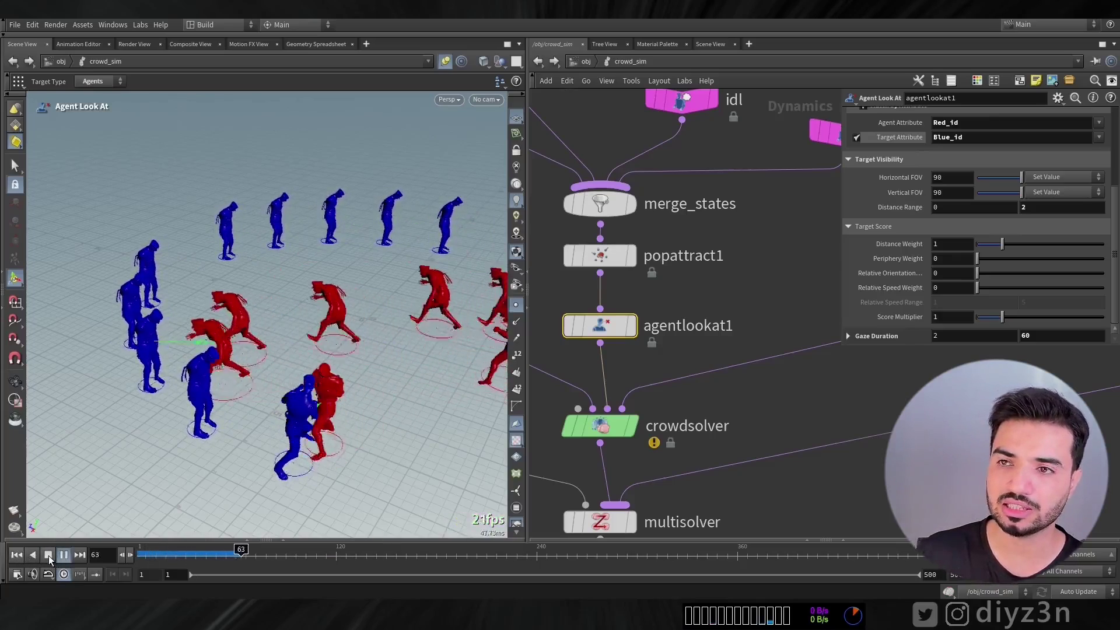
{"action": "left_click", "coordinate": [49, 557]}
{"action": "left_click", "coordinate": [17, 555]}
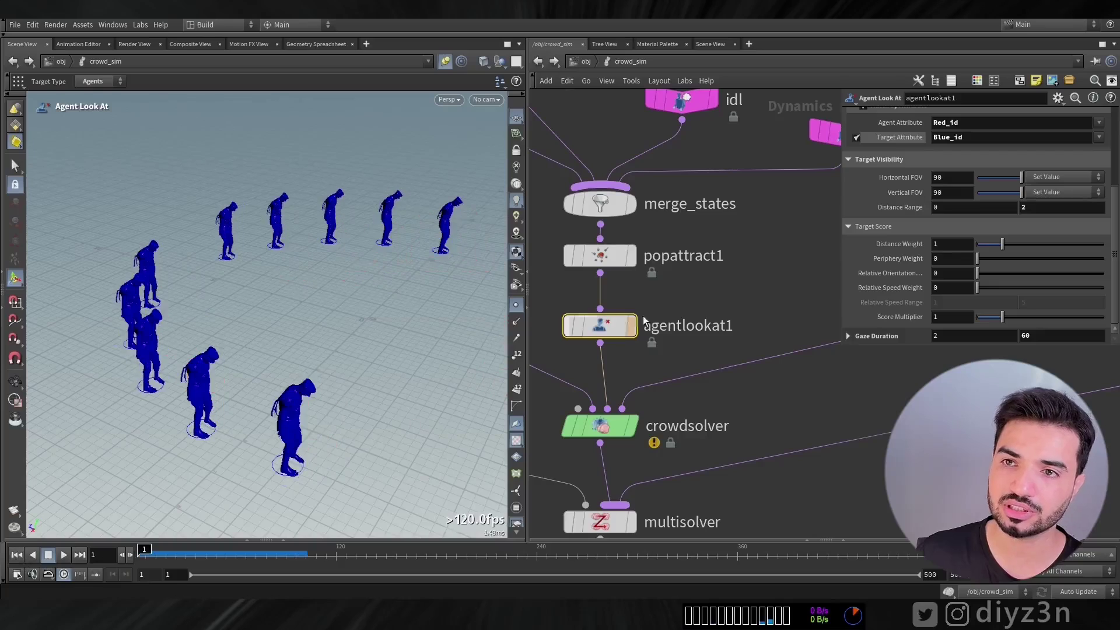
Step: Set RBD Ragdoll on the Fight crowd state to Active
{"action": "middle_click_drag", "start_coordinate": [679, 257], "coordinate": [799, 445]}
{"action": "middle_click_drag", "start_coordinate": [717, 173], "coordinate": [853, 195]}
{"action": "mouse_move", "coordinate": [712, 162]}
{"action": "left_mouse_down"}
{"action": "mouse_move", "coordinate": [651, 211]}
{"action": "mouse_move", "coordinate": [635, 239]}
{"action": "left_mouse_up"}
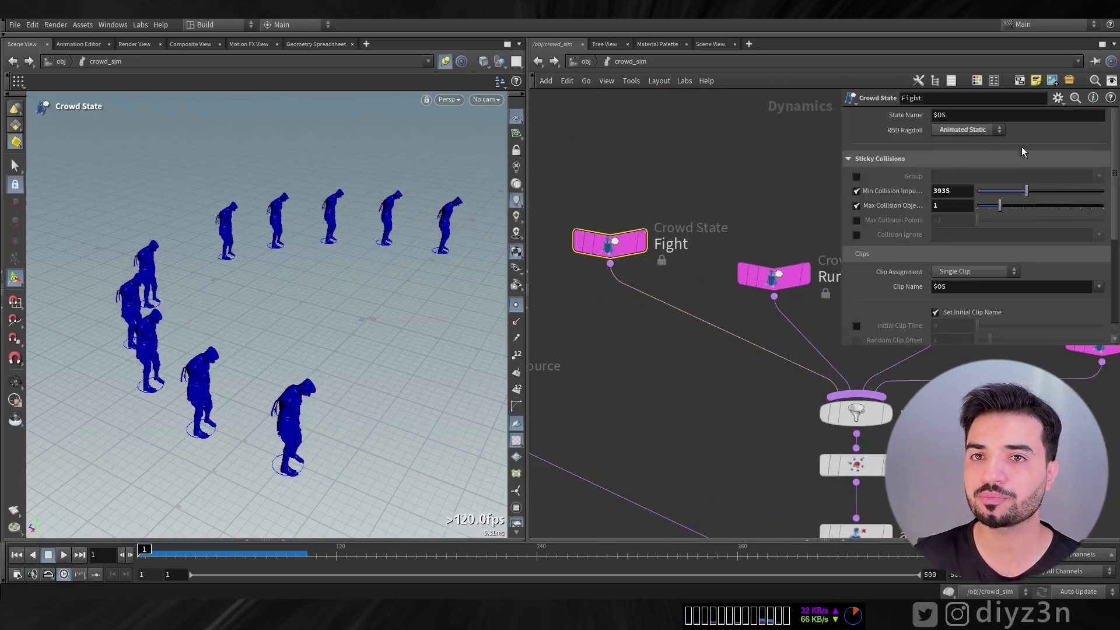
{"action": "left_click", "coordinate": [965, 132]}
{"action": "left_click", "coordinate": [950, 144]}
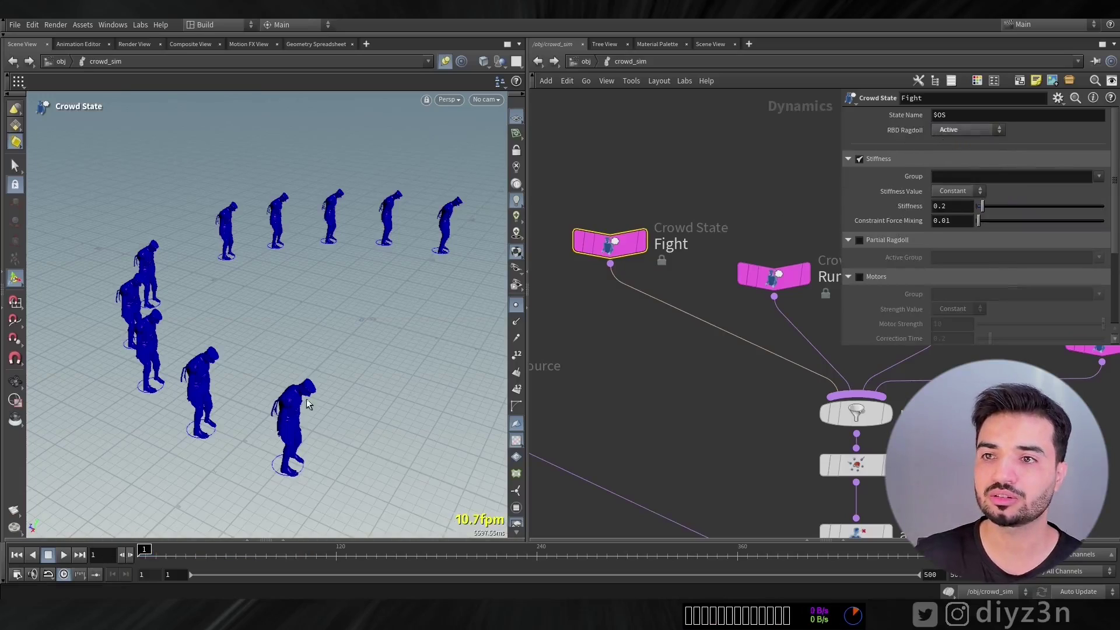
Step: Play the simulation to frame 125 to examine the agents with the active ragdoll, and return to the first frame
{"action": "left_click", "coordinate": [64, 555]}
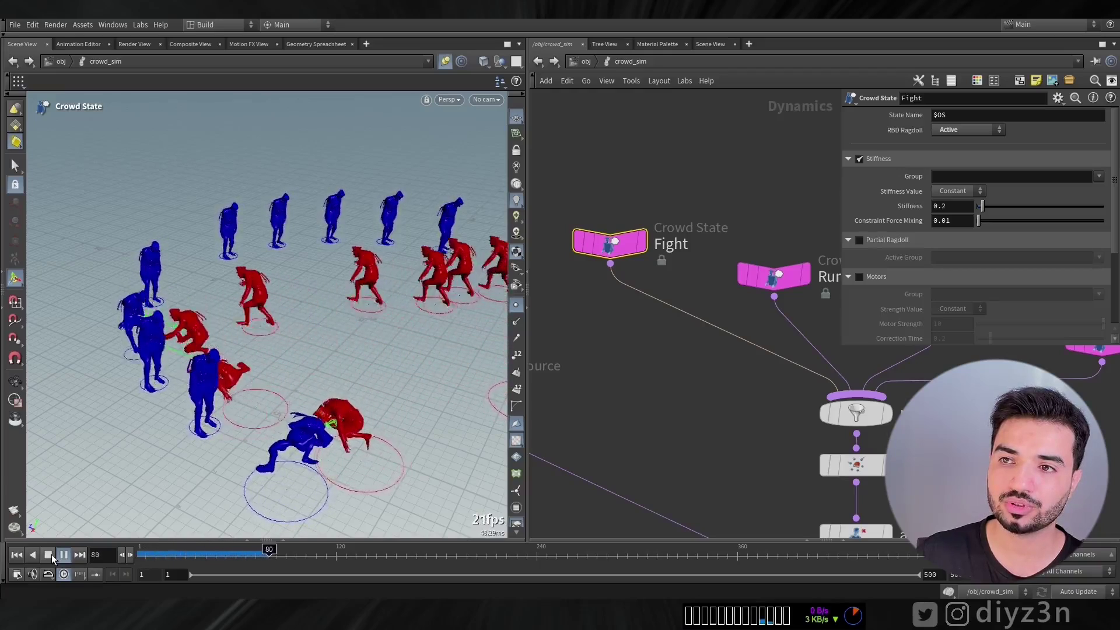
{"action": "left_click", "coordinate": [47, 555]}
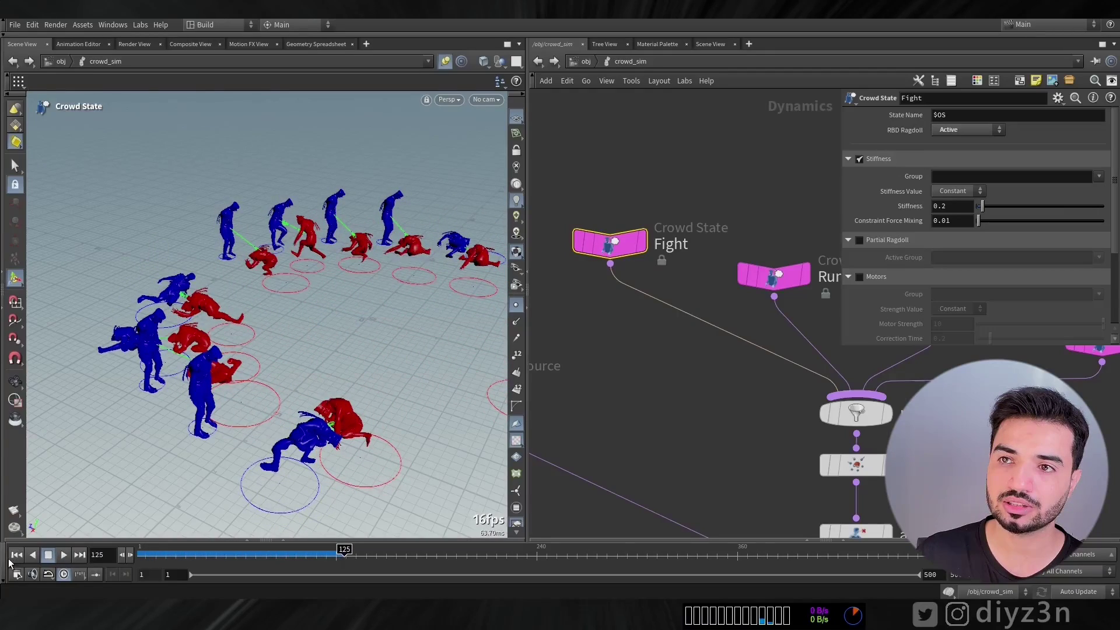
{"action": "left_click", "coordinate": [16, 555]}
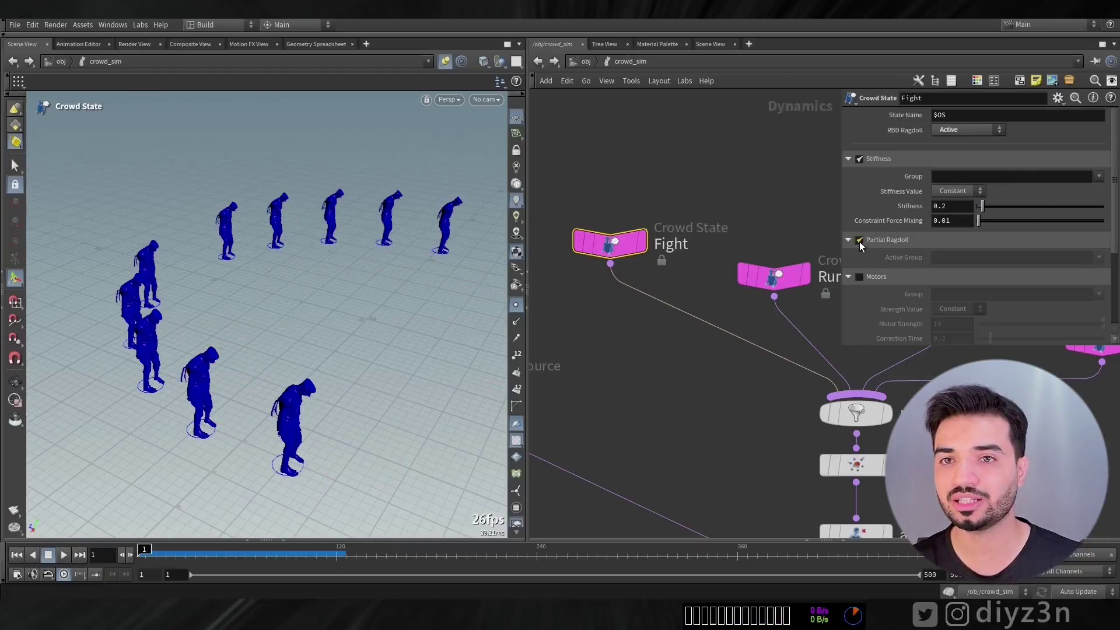
Step: Enable Partial Ragdoll on the Fight crowd state and go into the geo1 network
{"action": "left_click", "coordinate": [859, 240]}
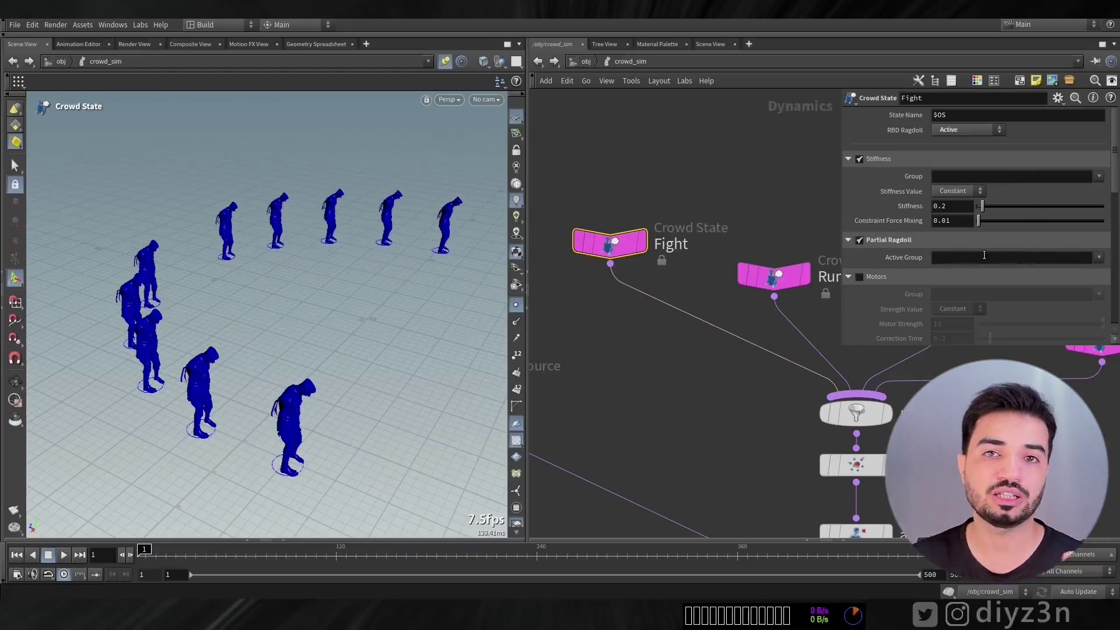
{"action": "key", "text": "u"}
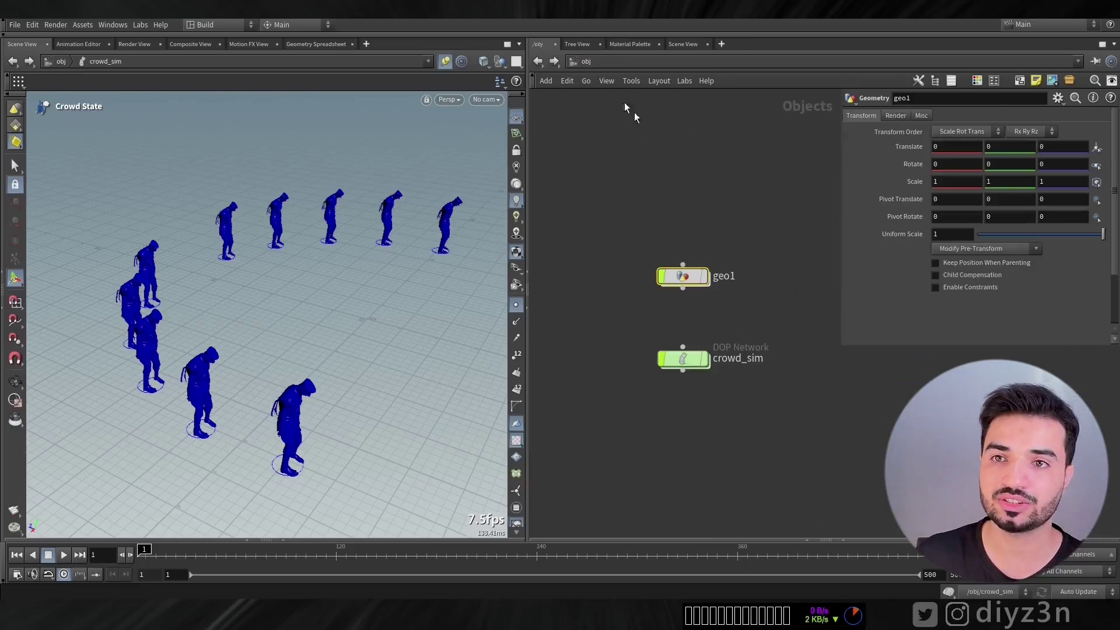
{"action": "double_click", "coordinate": [692, 283]}
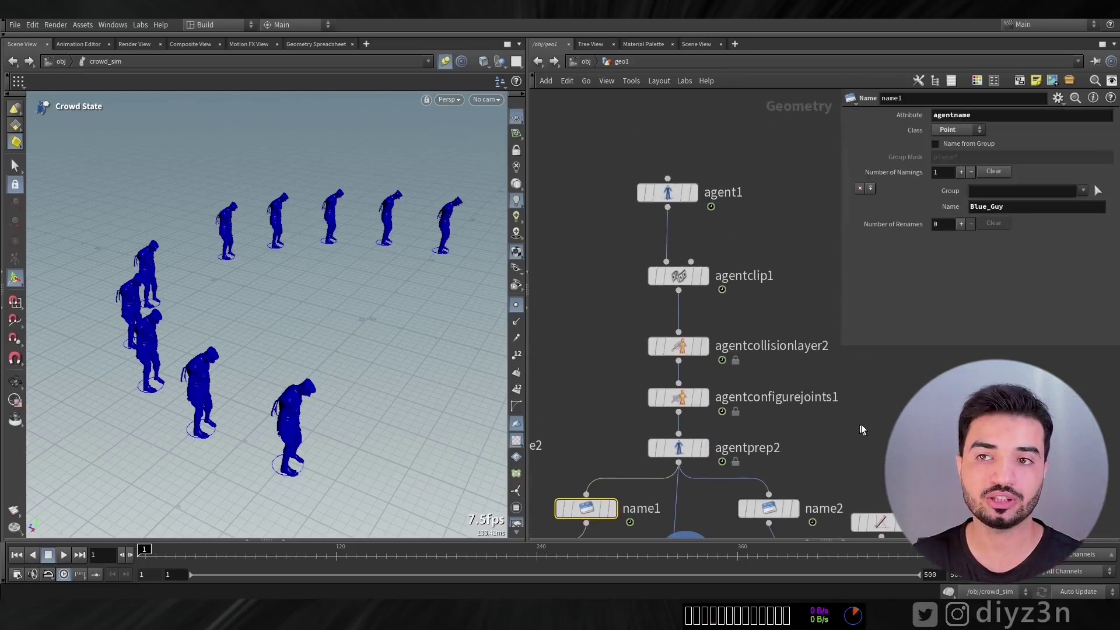
Step: Make room above agentprep2 and insert an Agent Transform Group node between agentconfigurejoints1 and agentprep2
{"action": "left_click_drag", "start_coordinate": [861, 425], "coordinate": [596, 175]}
{"action": "left_click_drag", "start_coordinate": [671, 397], "coordinate": [671, 324]}
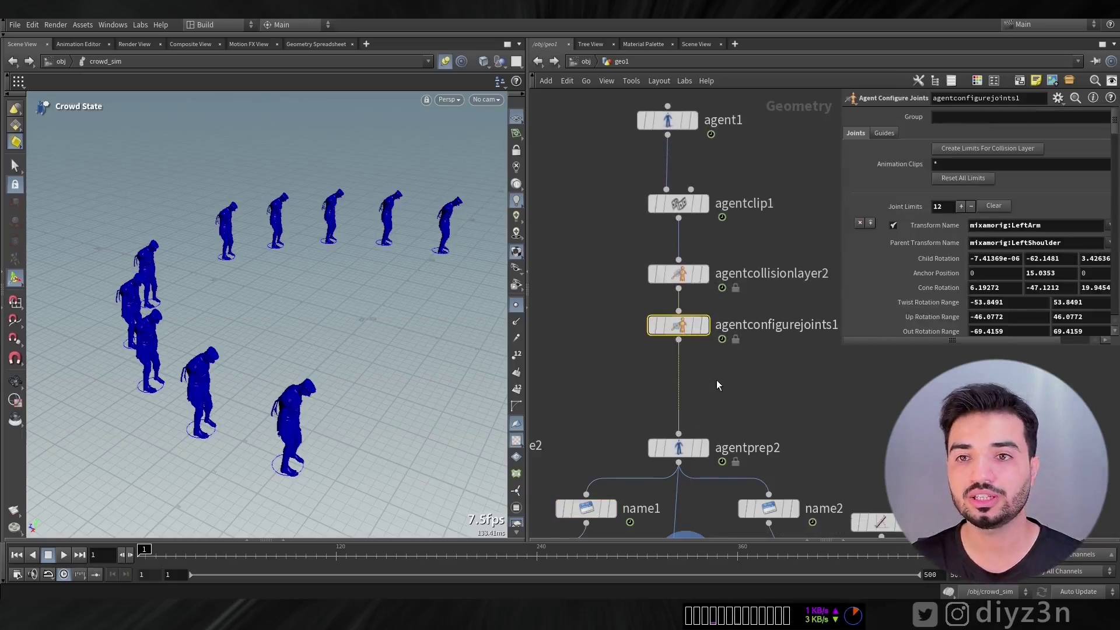
{"action": "key", "text": "Tab"}
{"action": "type", "text": "gro"}
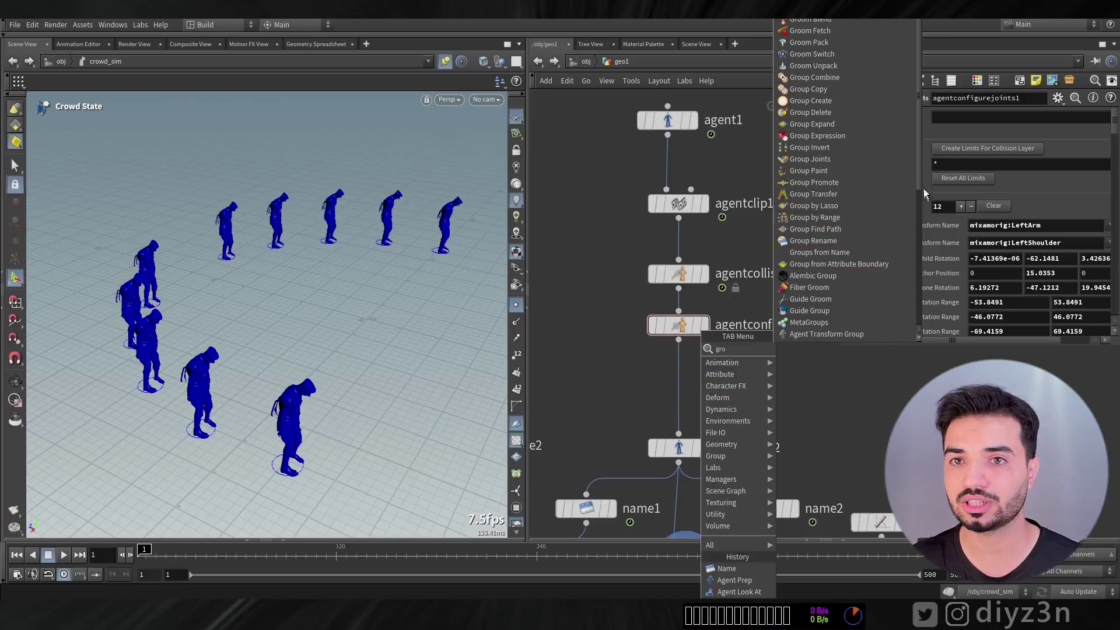
{"action": "left_click_drag", "start_coordinate": [918, 174], "coordinate": [921, 259]}
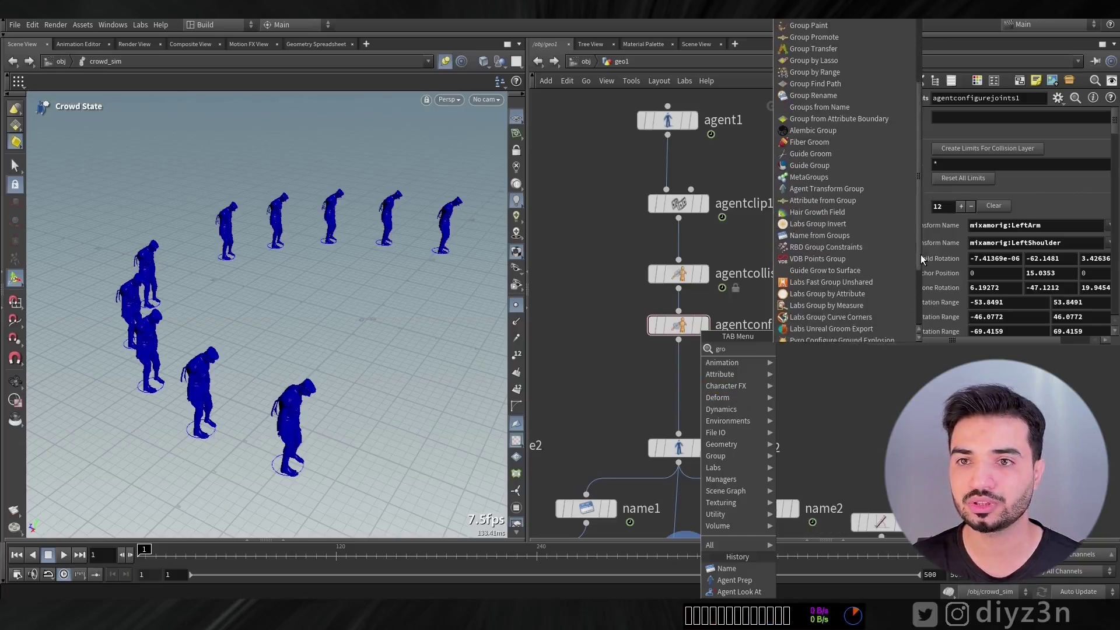
{"action": "left_click", "coordinate": [857, 188]}
{"action": "left_click", "coordinate": [686, 380]}
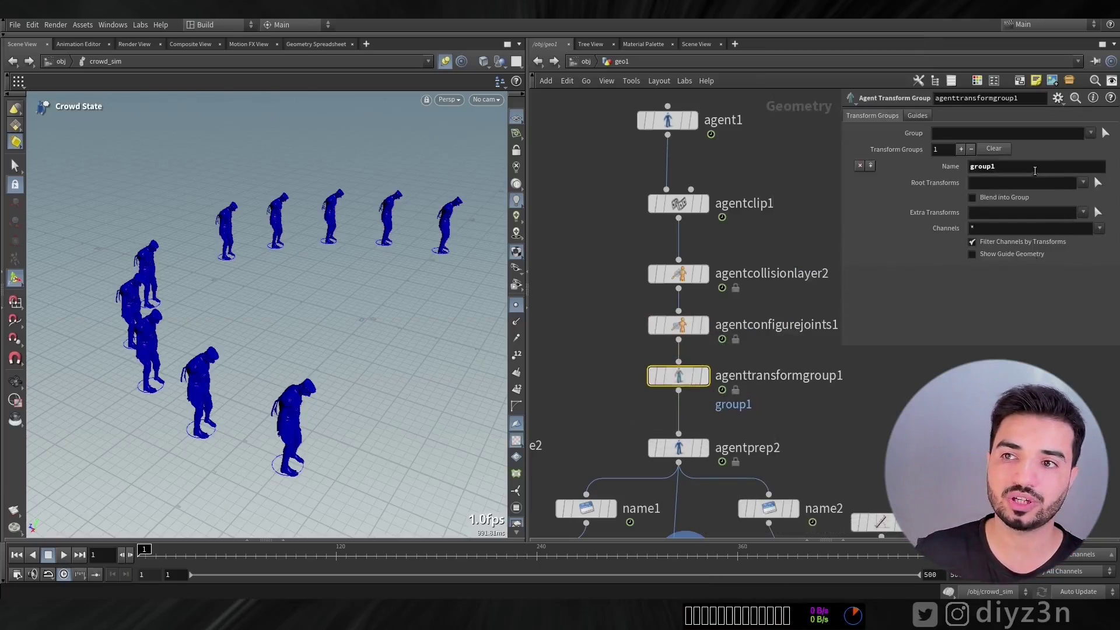
Step: Name the transform group Chest and set its root transforms to the mixamorig BackRope1, FrontRope1, LeftShoulder, Neck and RightShoulder joints
{"action": "type", "text": "Chest"}
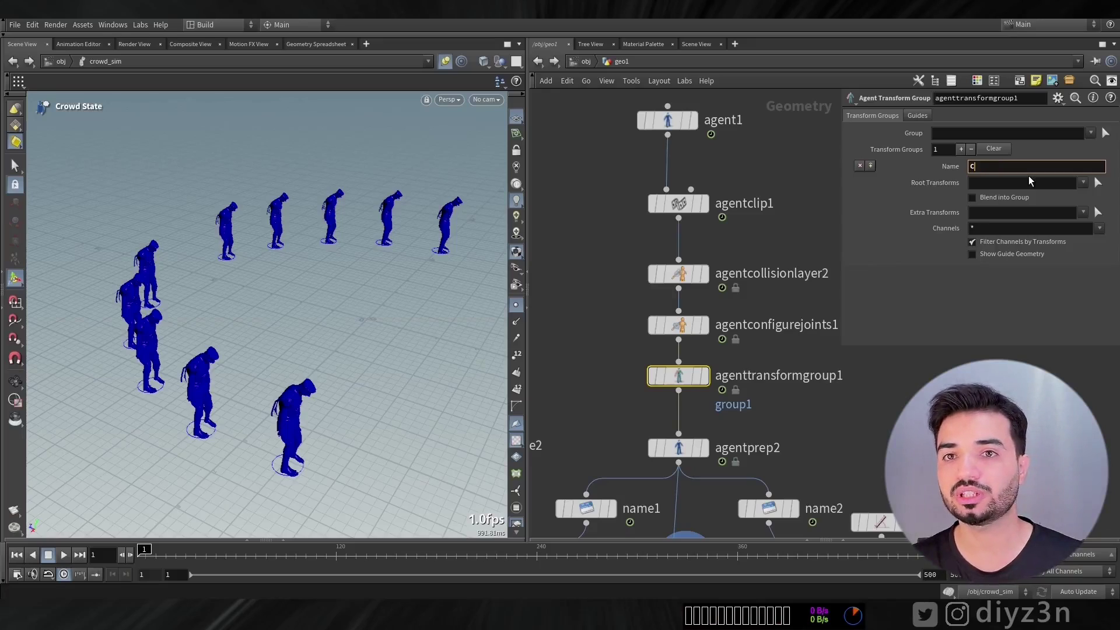
{"action": "key", "text": "Return"}
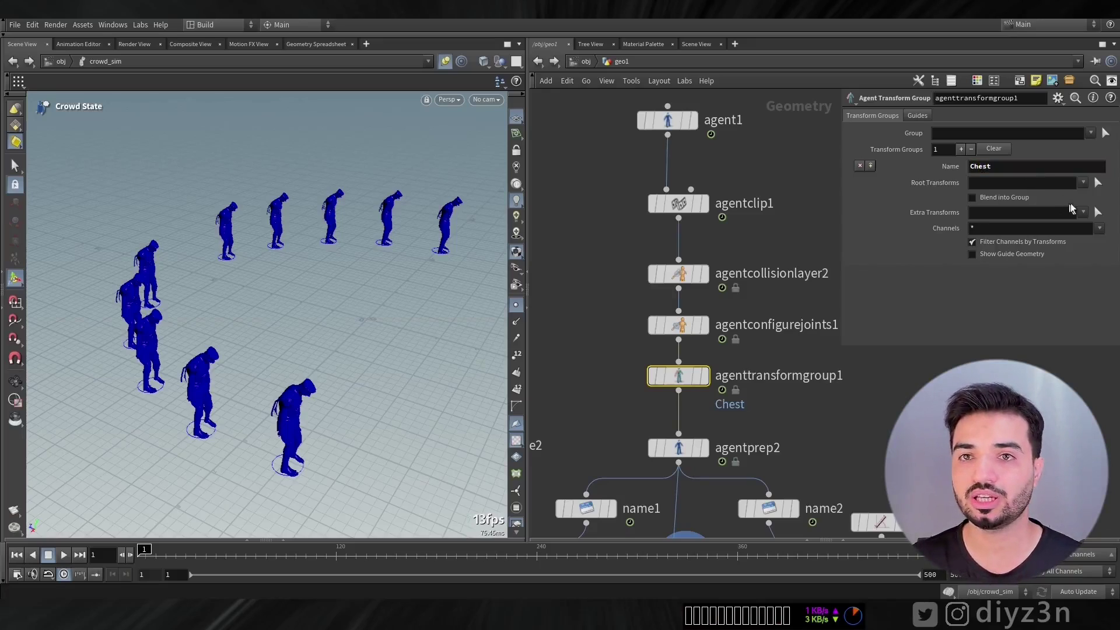
{"action": "left_click", "coordinate": [1097, 184]}
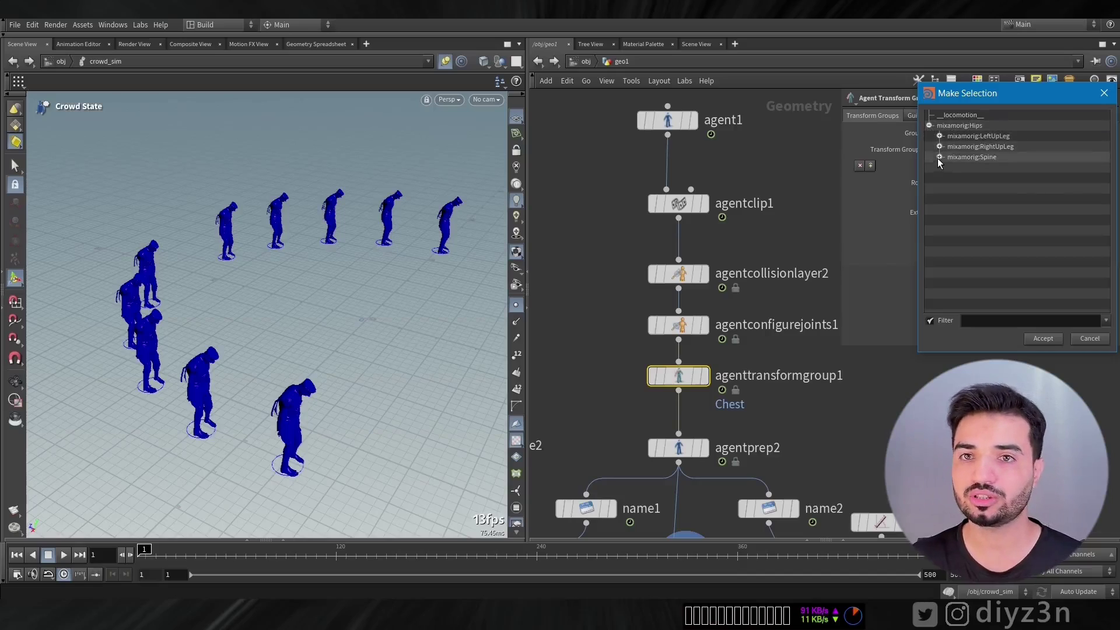
{"action": "left_click", "coordinate": [961, 178]}
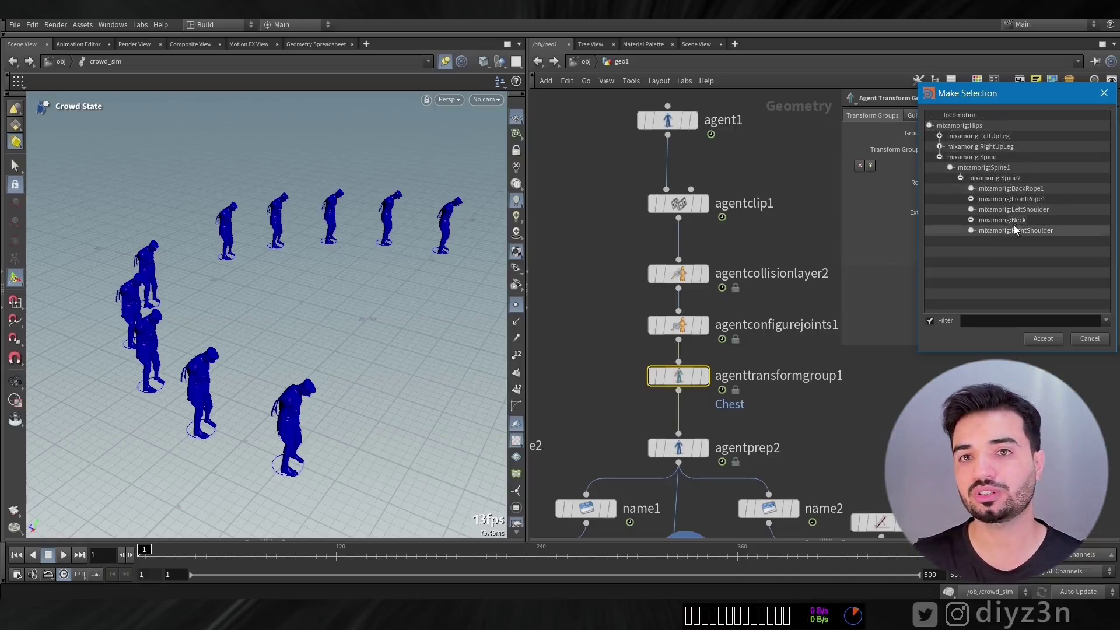
{"action": "left_click_drag", "start_coordinate": [1011, 229], "coordinate": [1008, 192]}
{"action": "left_click", "coordinate": [1043, 339]}
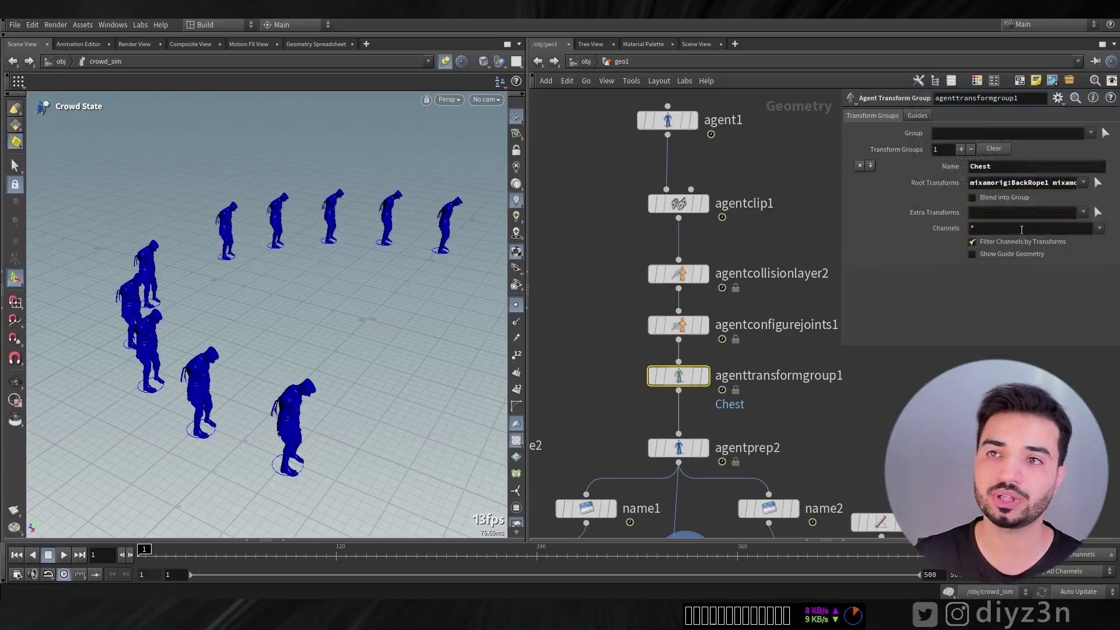
Step: Return to crowd_sim, choose Chest as the Fight state's Partial Ragdoll Active Group, and play and scrub the simulation
{"action": "left_click", "coordinate": [586, 62]}
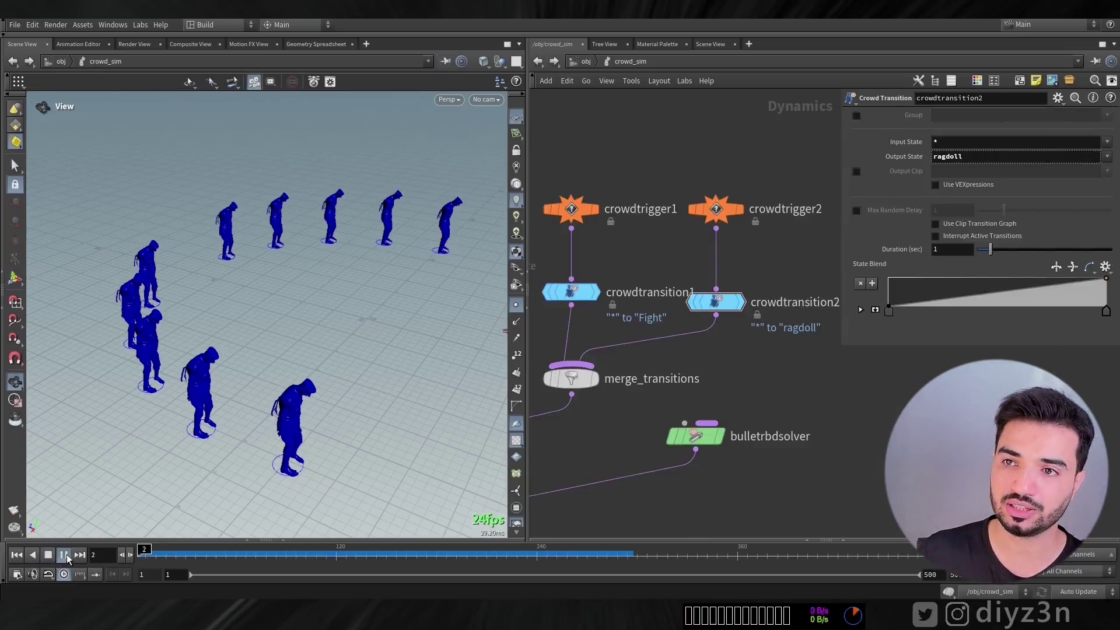
{"action": "left_click", "coordinate": [63, 555]}
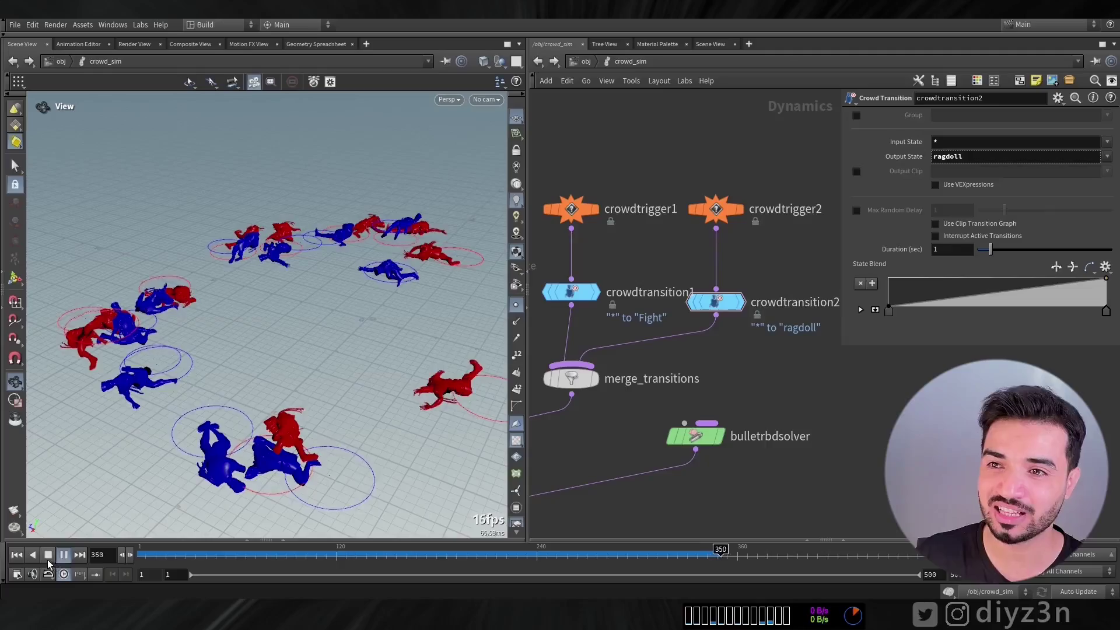
{"action": "left_click_drag", "start_coordinate": [205, 561], "coordinate": [257, 554]}
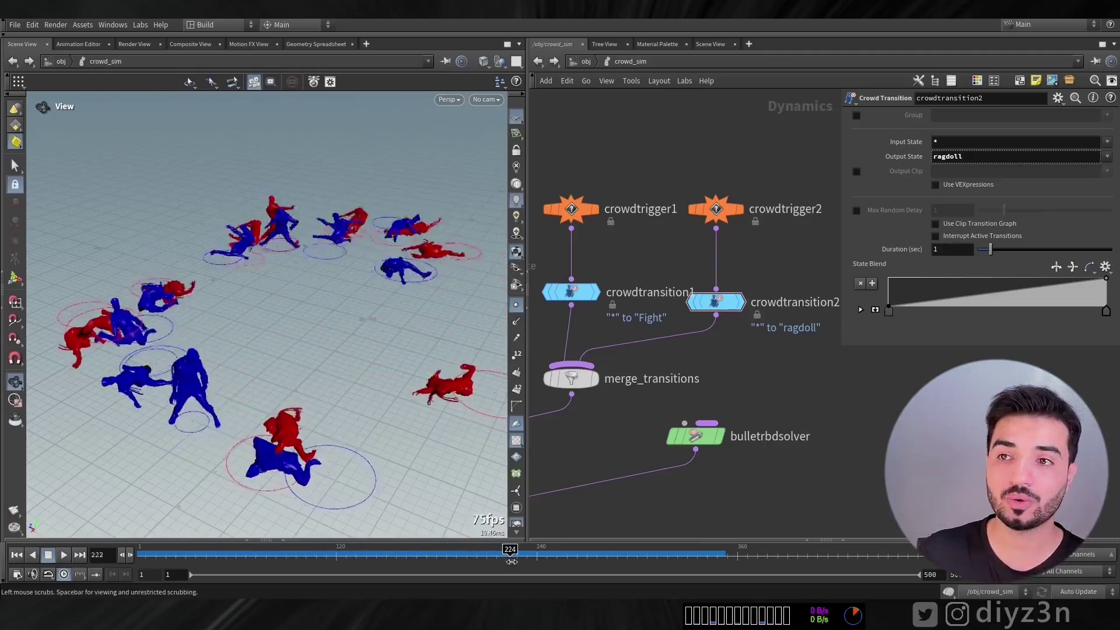
{"action": "left_click_drag", "start_coordinate": [511, 561], "coordinate": [262, 557]}
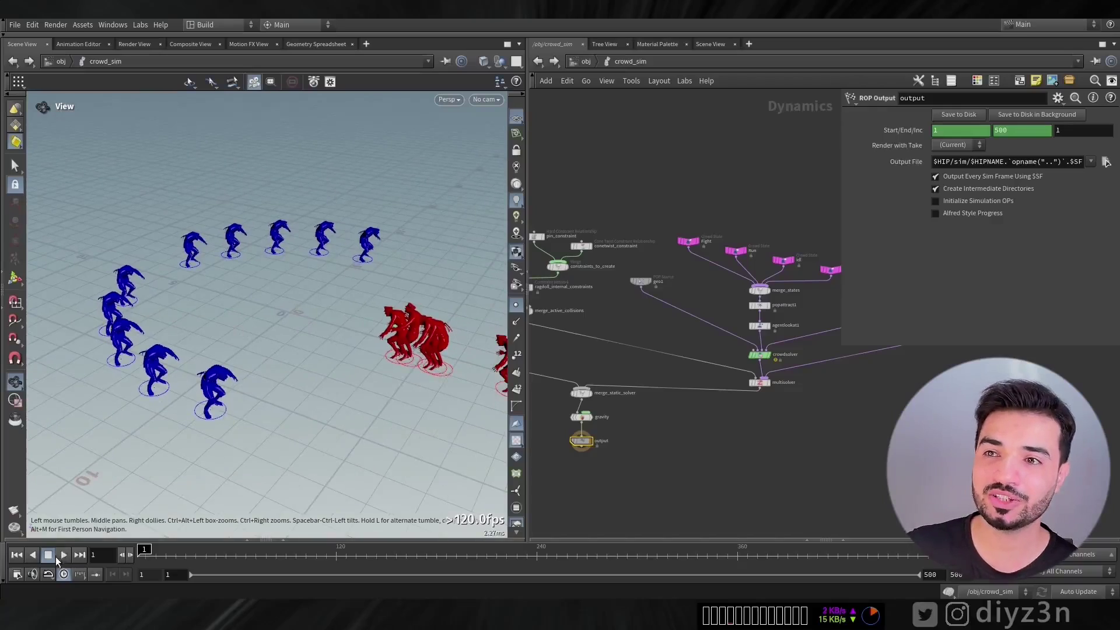
Step: Play the simulation to frame 177 and scrub back to frame 132 to examine a fighting red and blue pair up close
{"action": "left_click", "coordinate": [65, 557]}
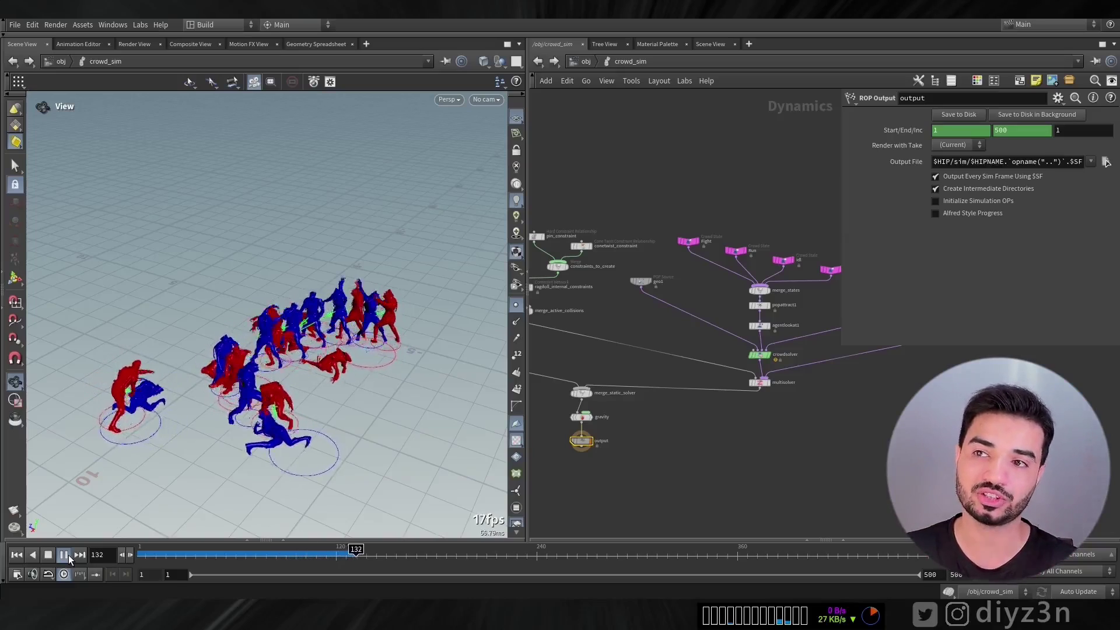
{"action": "left_click", "coordinate": [50, 555]}
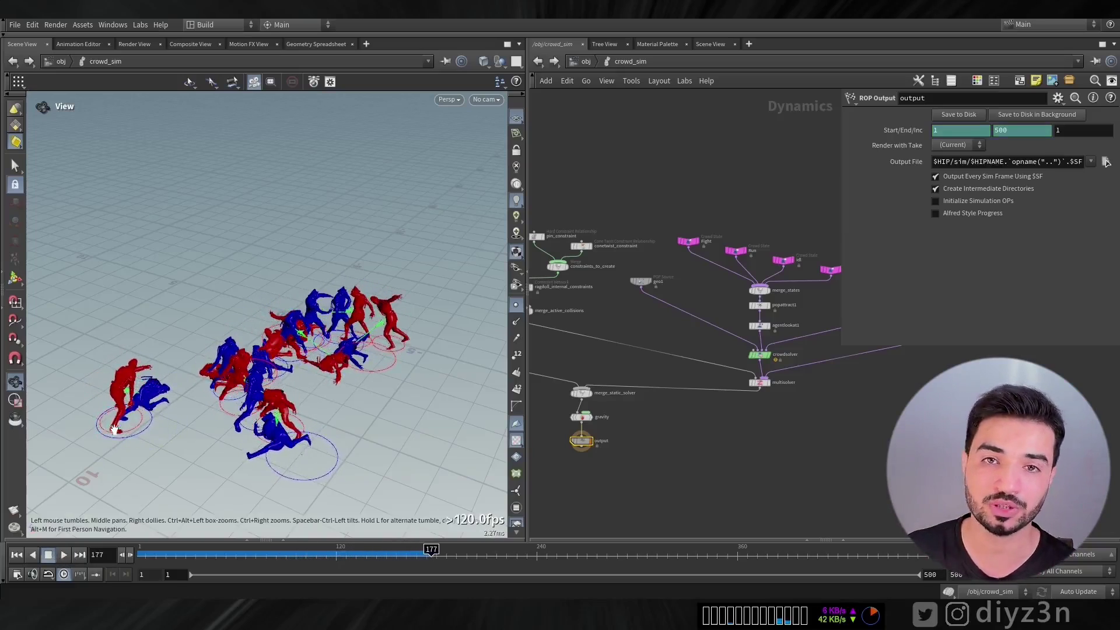
{"action": "right_click_drag", "start_coordinate": [117, 429], "coordinate": [194, 401]}
{"action": "middle_click_drag", "start_coordinate": [194, 400], "coordinate": [238, 382]}
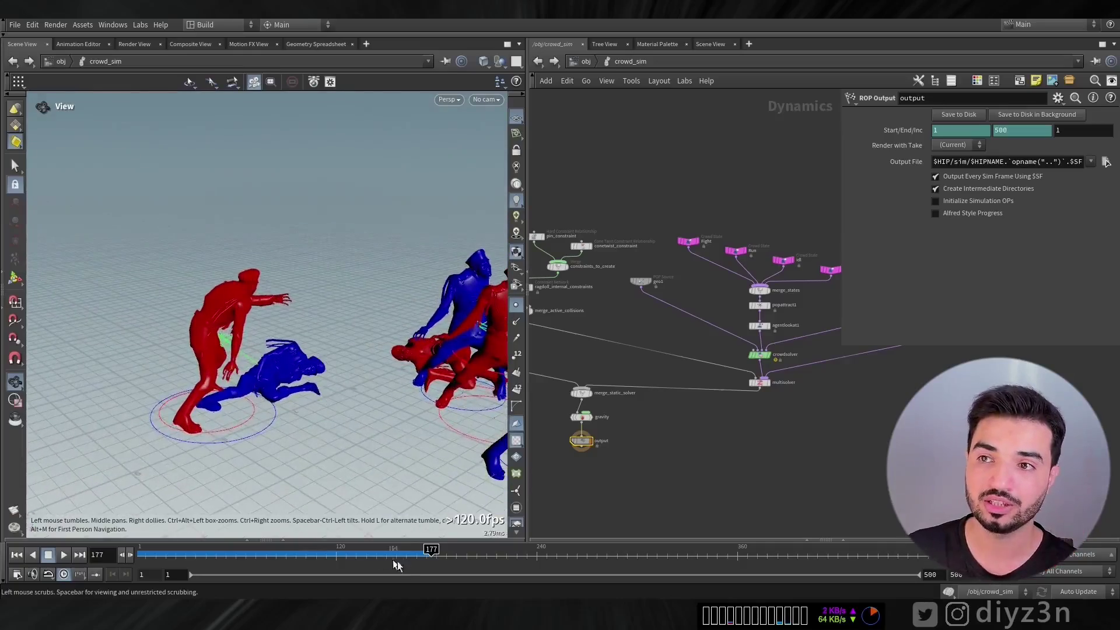
{"action": "left_click_drag", "start_coordinate": [397, 557], "coordinate": [425, 552]}
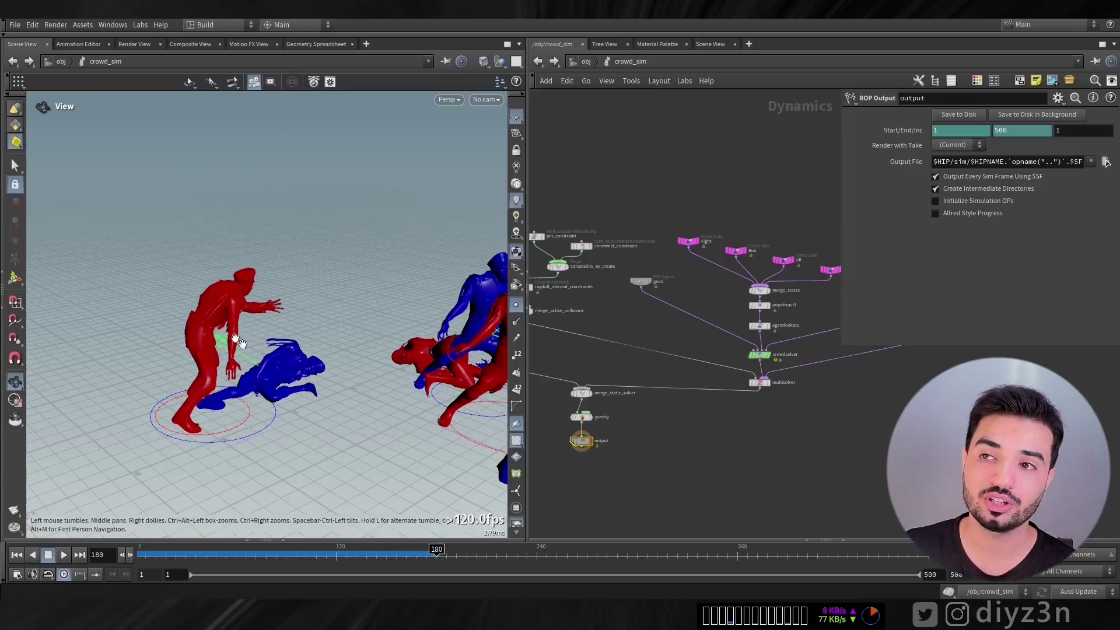
{"action": "left_click_drag", "start_coordinate": [403, 557], "coordinate": [291, 560]}
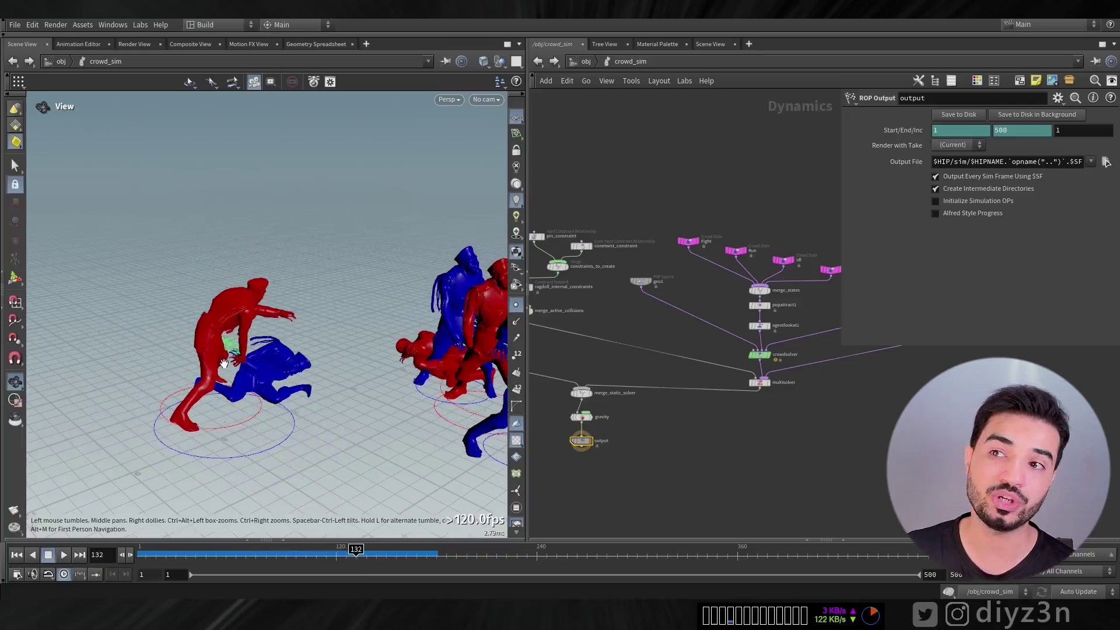
Step: Scrub back to frame 106, duplicate crowdtrigger2 with crowdtransition2 beside the originals, and connect the copied transition to merge_transitions
{"action": "scroll", "coordinate": [575, 394], "scroll_direction": "up", "scroll_amount": 4}
{"action": "left_click_drag", "start_coordinate": [221, 553], "coordinate": [313, 558]}
{"action": "middle_click_drag", "start_coordinate": [792, 200], "coordinate": [569, 350]}
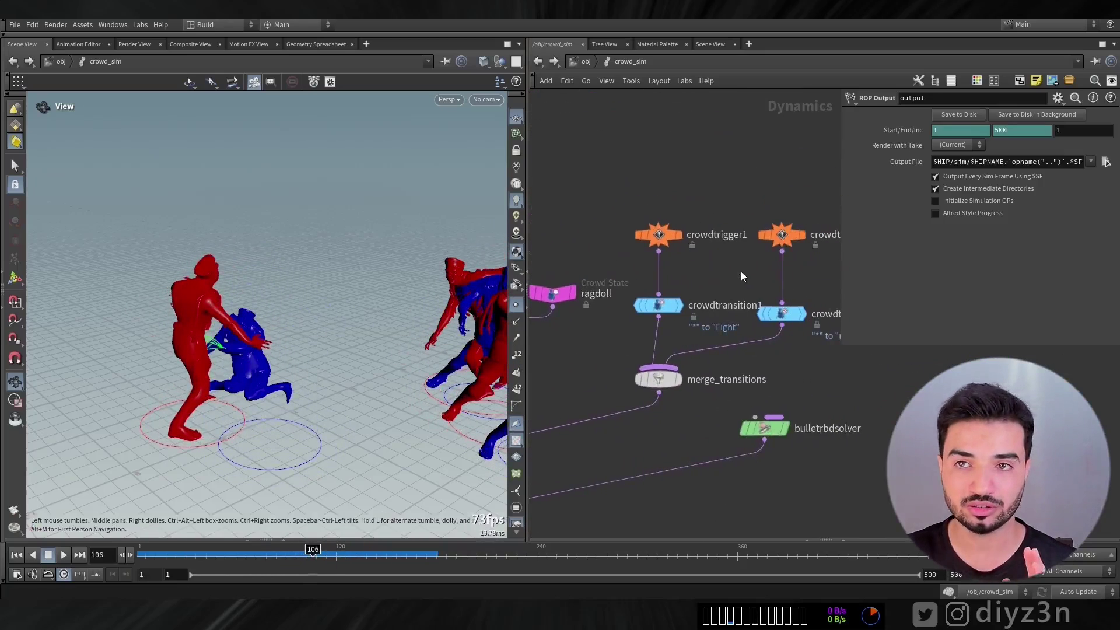
{"action": "middle_click_drag", "start_coordinate": [741, 271], "coordinate": [652, 259]}
{"action": "scroll", "coordinate": [665, 252], "scroll_direction": "up", "scroll_amount": 1}
{"action": "right_click", "coordinate": [673, 250]}
{"action": "left_click", "coordinate": [793, 376]}
{"action": "left_click_drag", "start_coordinate": [756, 377], "coordinate": [673, 219]}
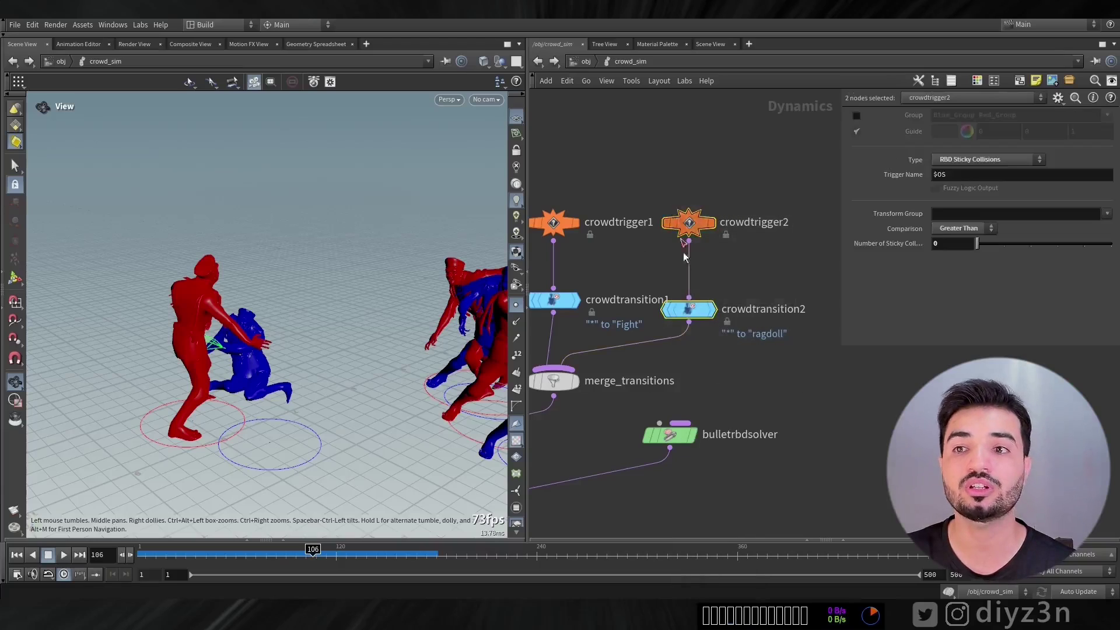
{"action": "key", "text": "ctrl+c"}
{"action": "key", "text": "ctrl+v"}
{"action": "left_click", "coordinate": [817, 320]}
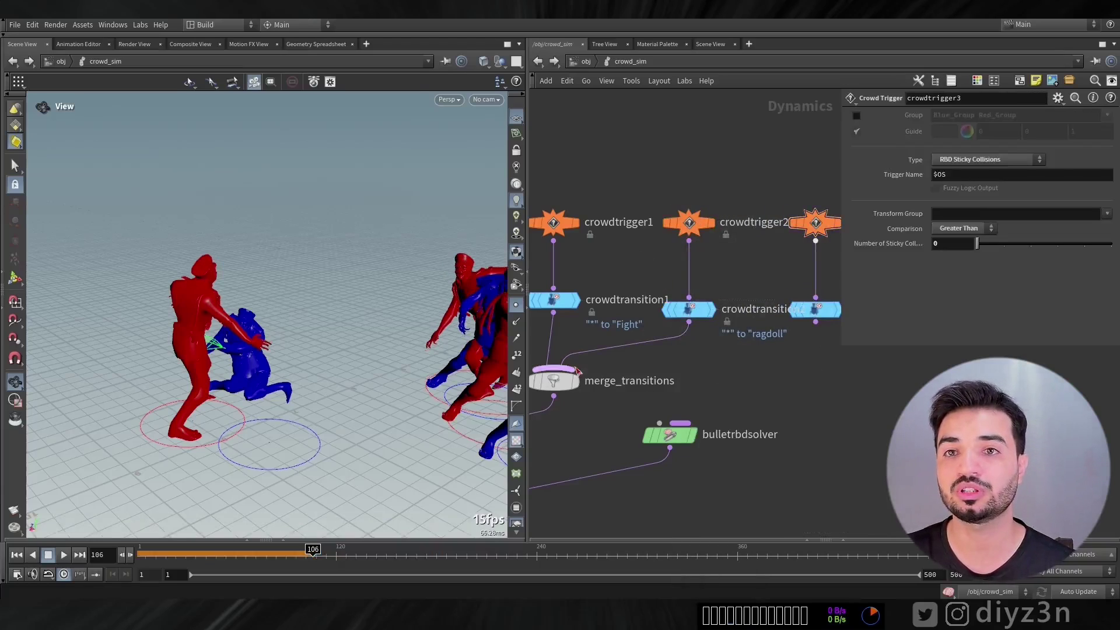
{"action": "left_click_drag", "start_coordinate": [759, 341], "coordinate": [816, 322]}
{"action": "middle_click_drag", "start_coordinate": [821, 381], "coordinate": [686, 377]}
Step: Set the output state of the copied transition crowdtransition3 to idl
{"action": "left_click_drag", "start_coordinate": [756, 261], "coordinate": [655, 339]}
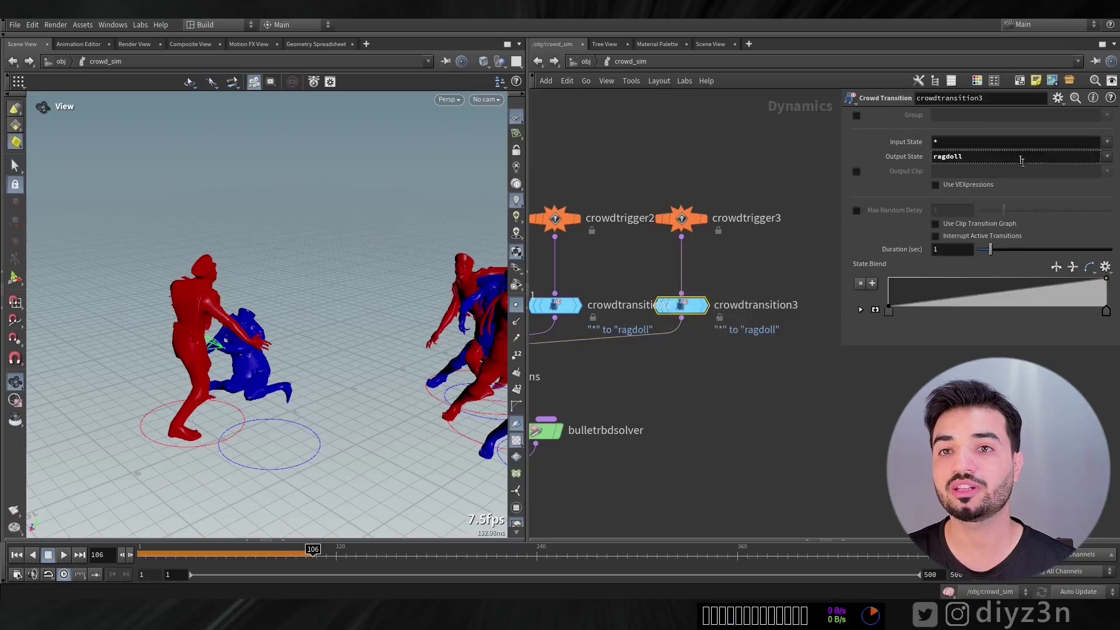
{"action": "left_click", "coordinate": [1108, 157]}
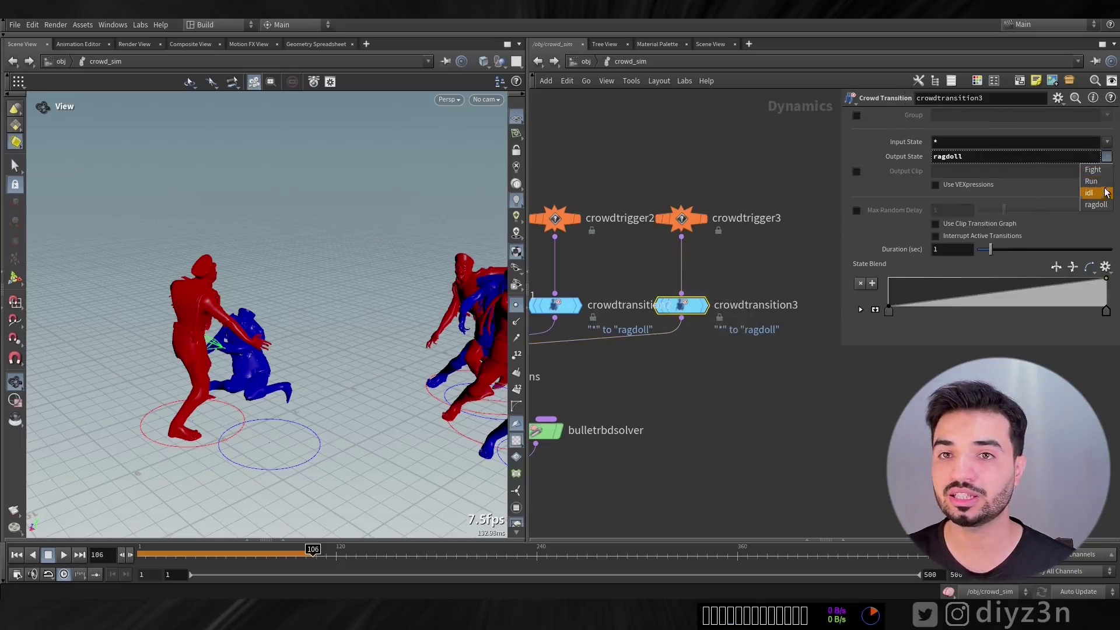
{"action": "left_click", "coordinate": [1095, 187]}
Step: Change the trigger type of crowdtrigger3 to Look At Target
{"action": "left_click", "coordinate": [681, 218]}
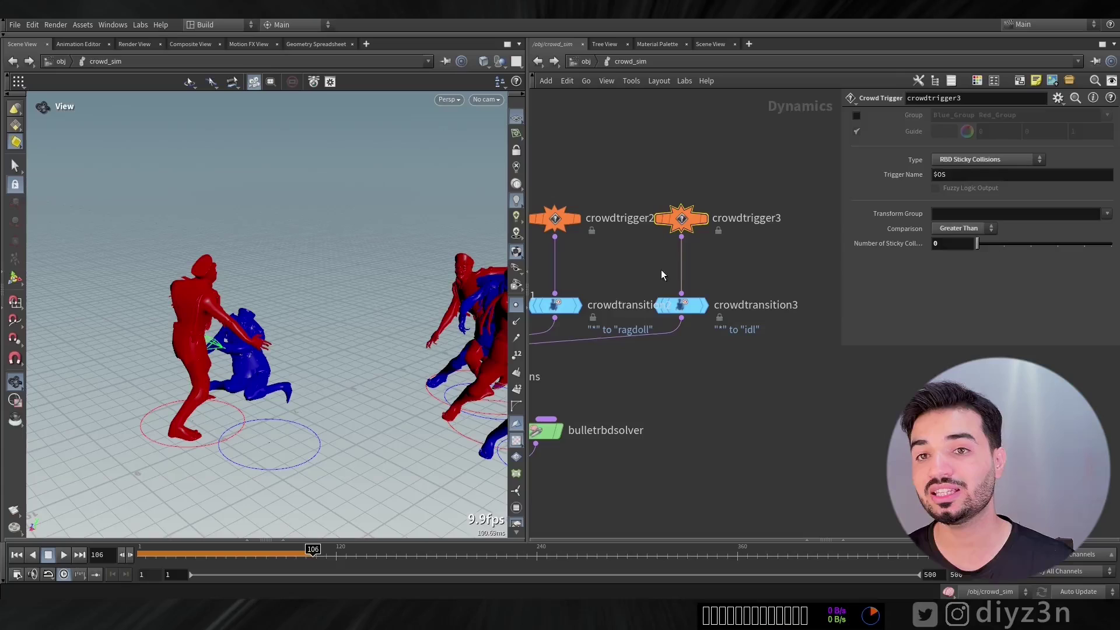
{"action": "left_click", "coordinate": [972, 160]}
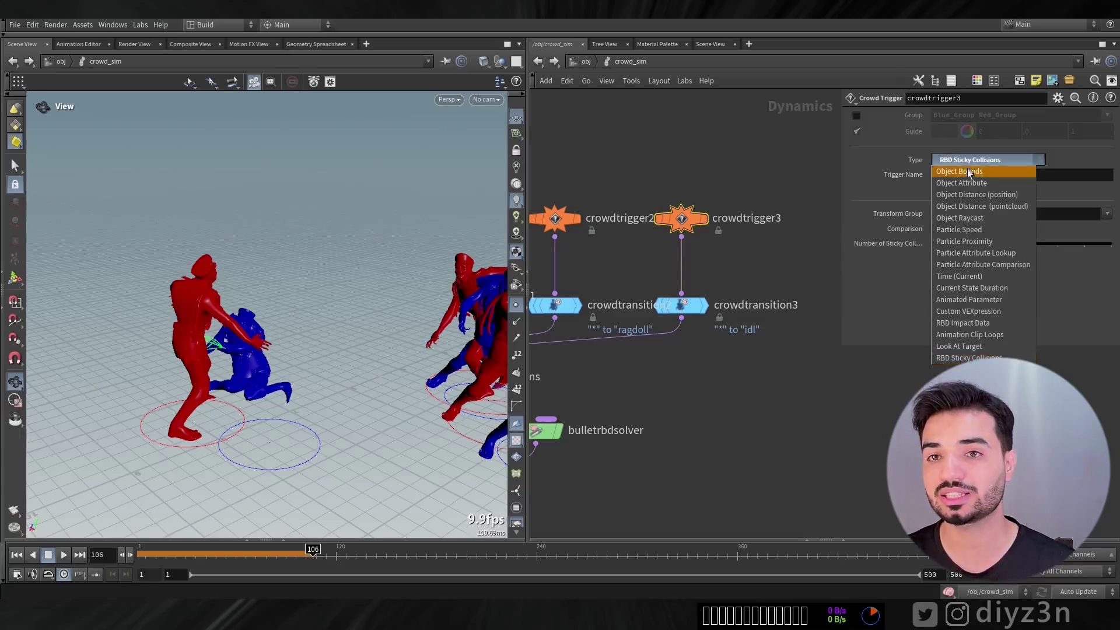
{"action": "left_click", "coordinate": [962, 346]}
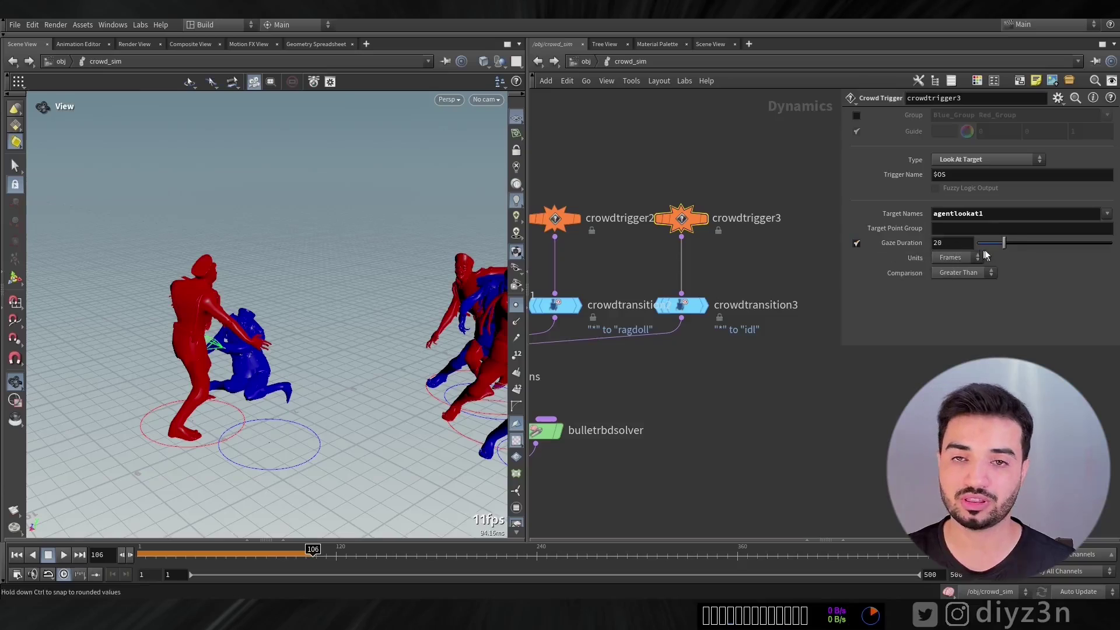